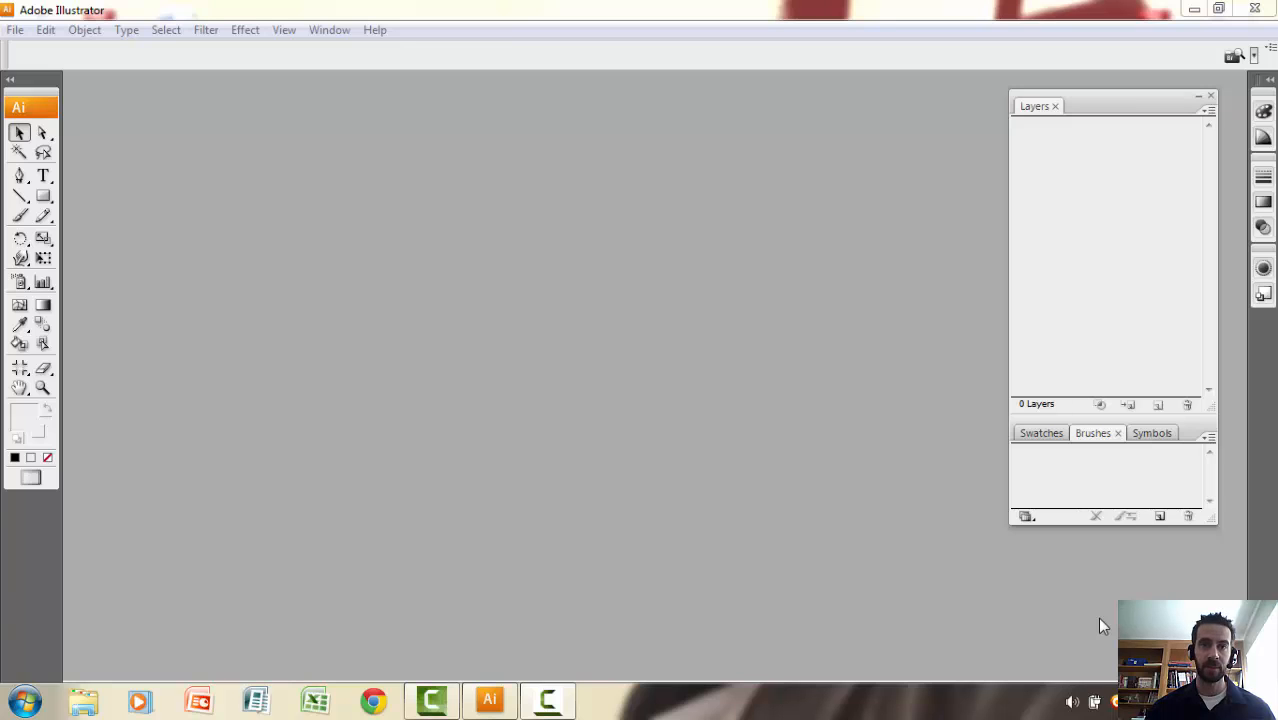
Hide all panels and start a new document named with the author's surname followed by "_Intro to AI".
{"action": "key", "text": "Tab"}
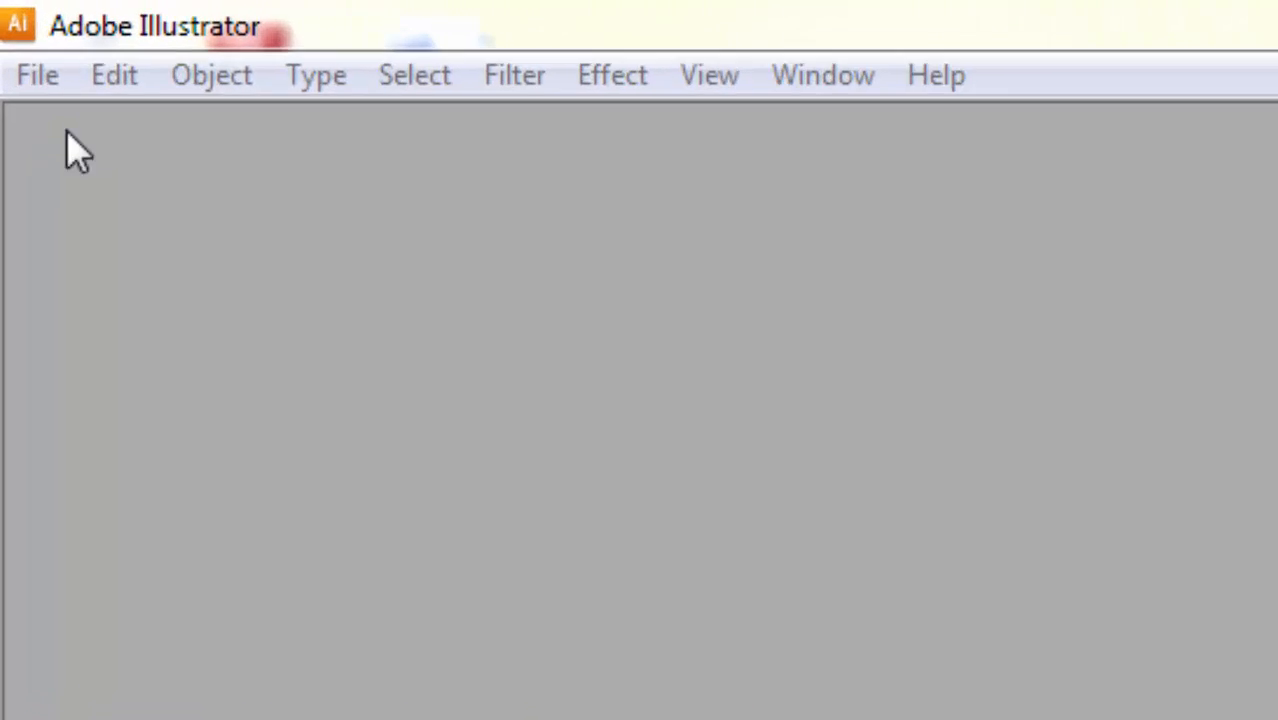
{"action": "left_click", "coordinate": [15, 31]}
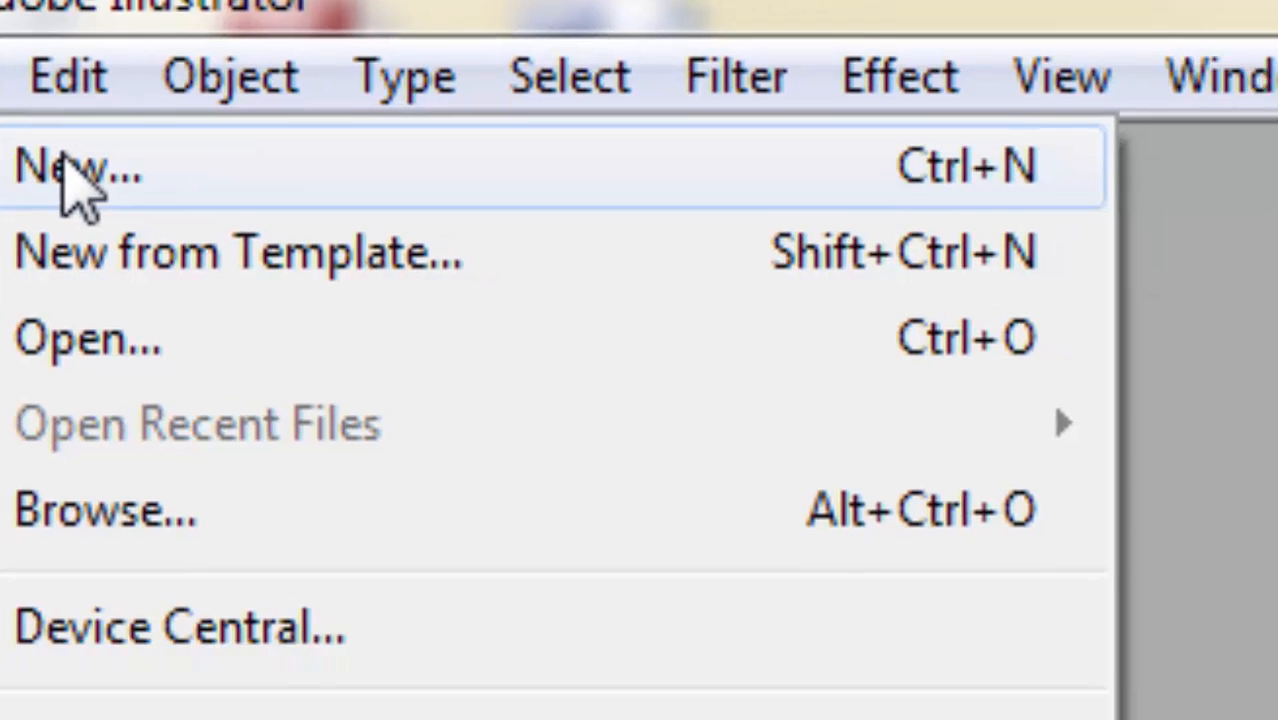
{"action": "left_click", "coordinate": [62, 160]}
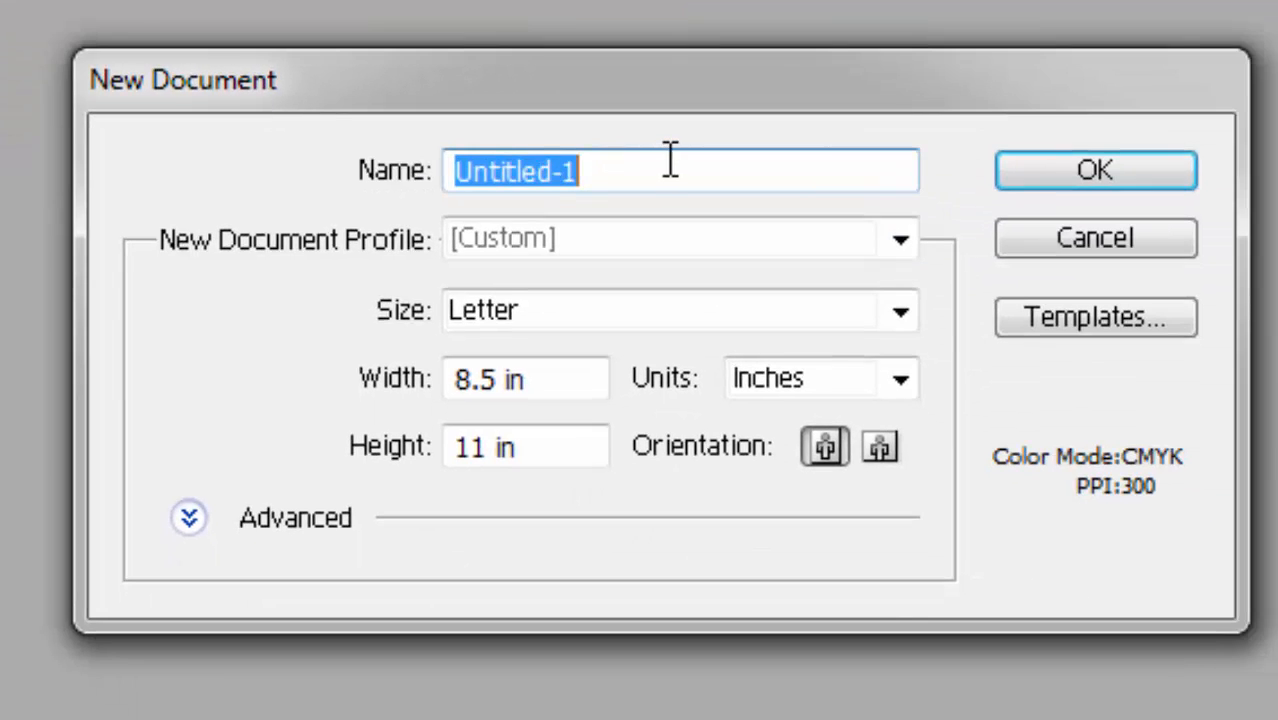
{"action": "type", "text": "Mickner"}
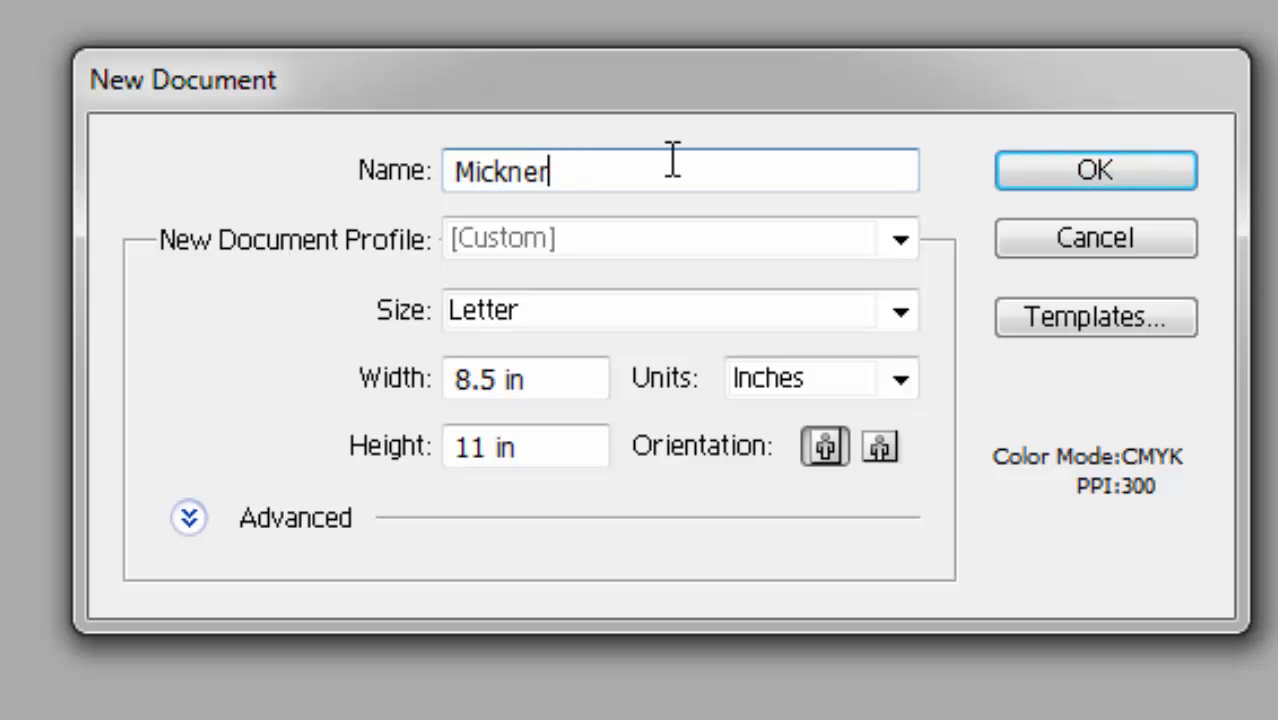
{"action": "type", "text": "_Intro "}
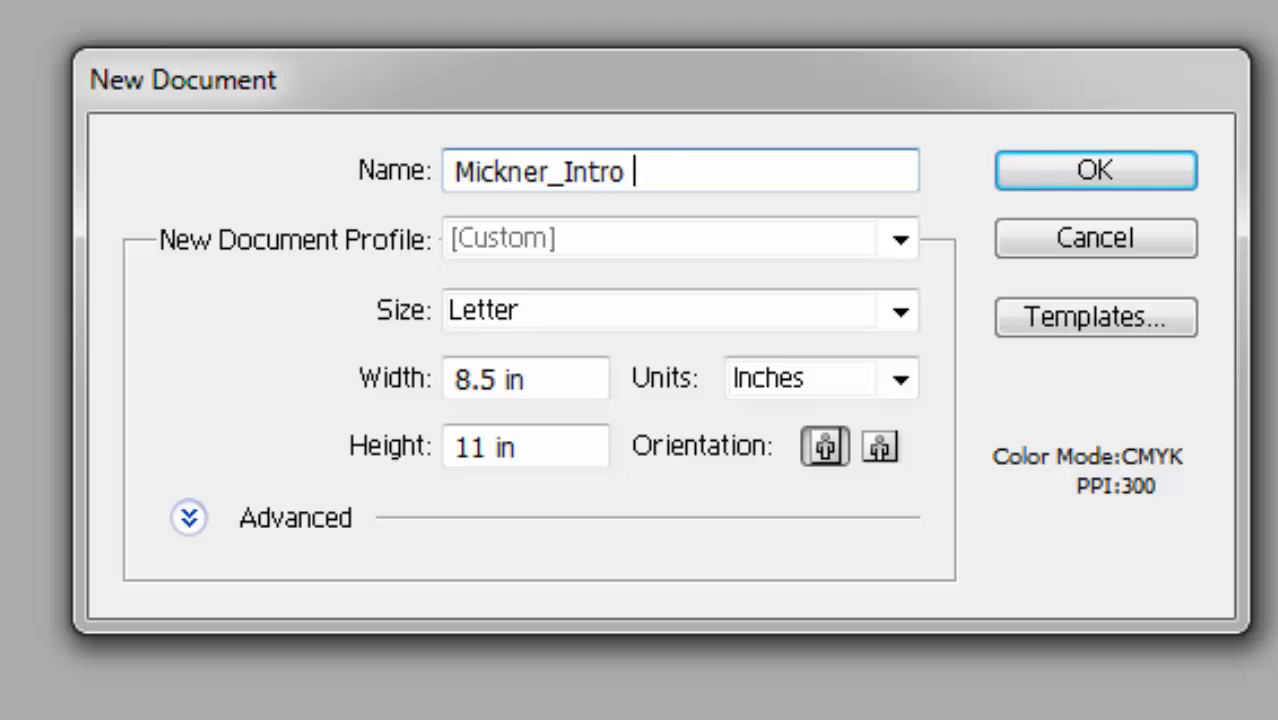
{"action": "type", "text": "to AI"}
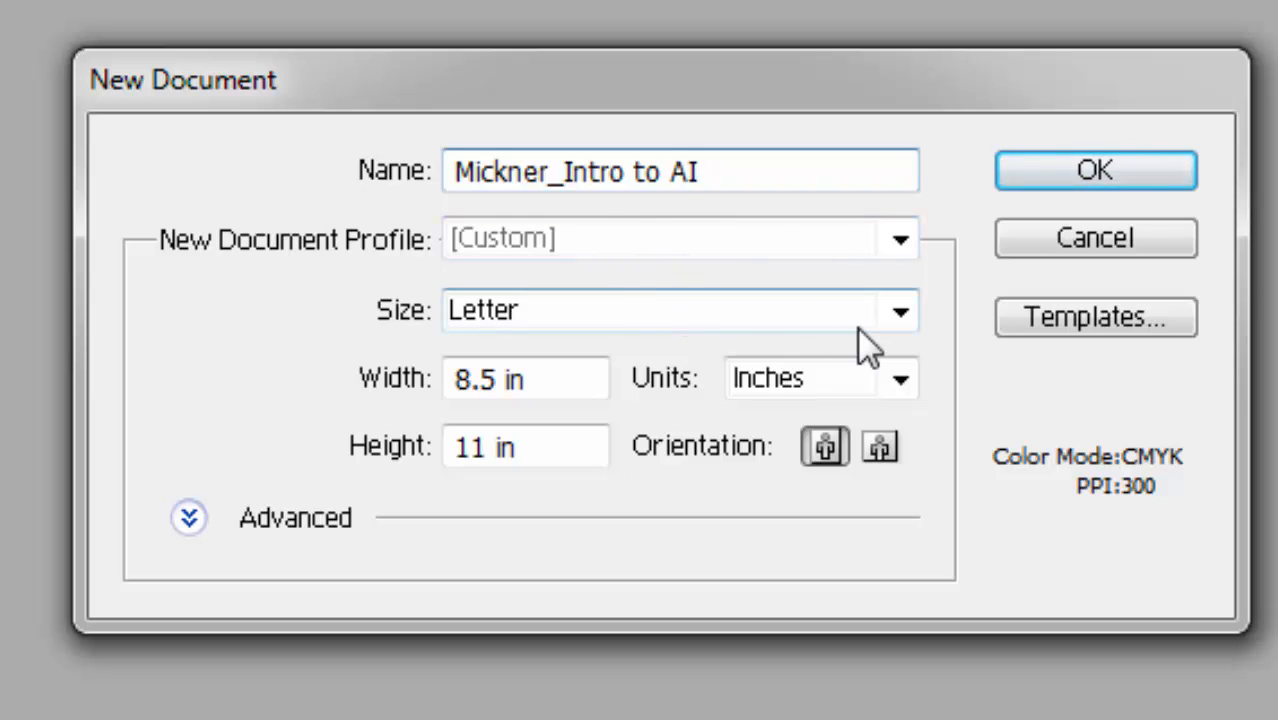
Choose the Letter size, reveal the advanced settings, and create the document in CMYK, portrait, measured in inches.
{"action": "left_click", "coordinate": [900, 312]}
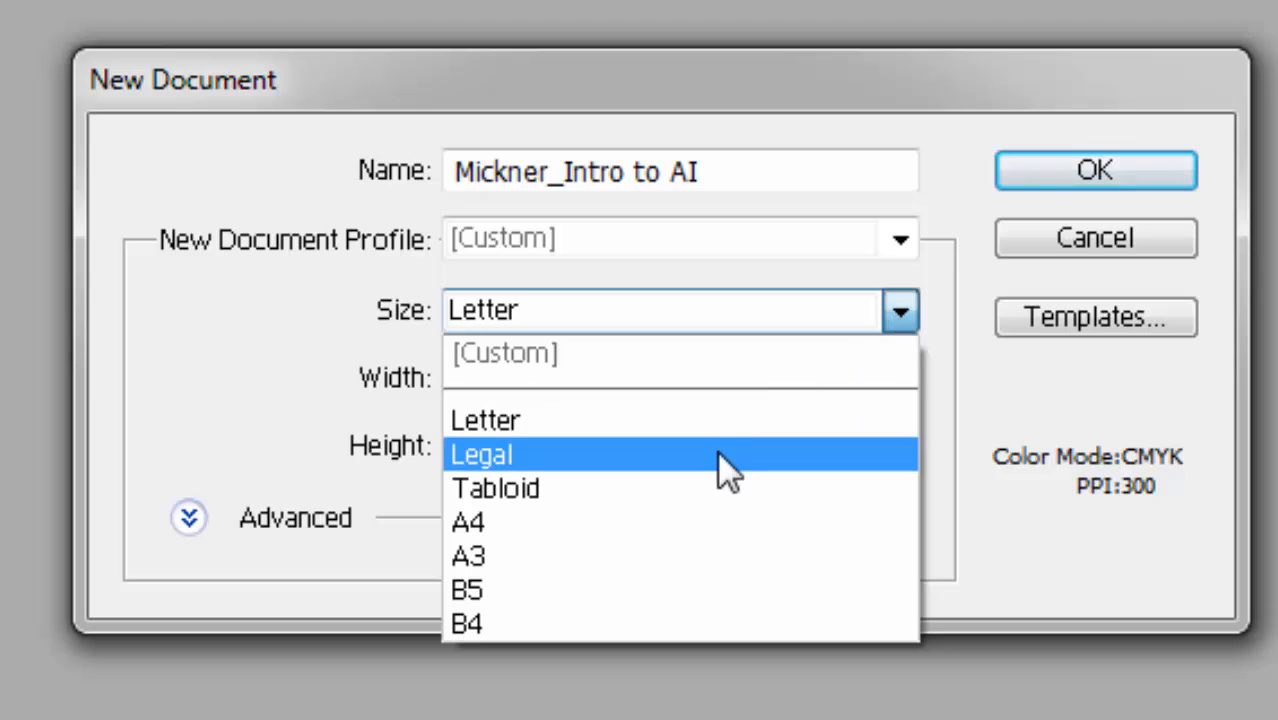
{"action": "left_click", "coordinate": [740, 420]}
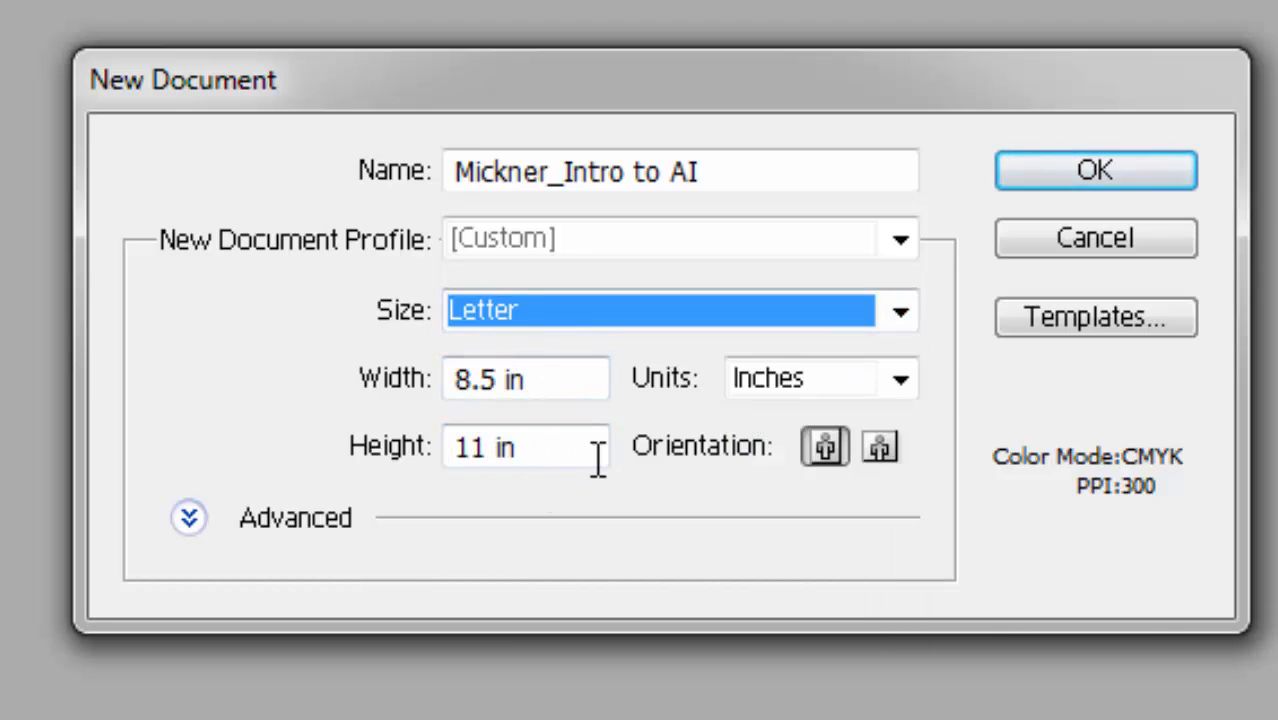
{"action": "left_click", "coordinate": [190, 518]}
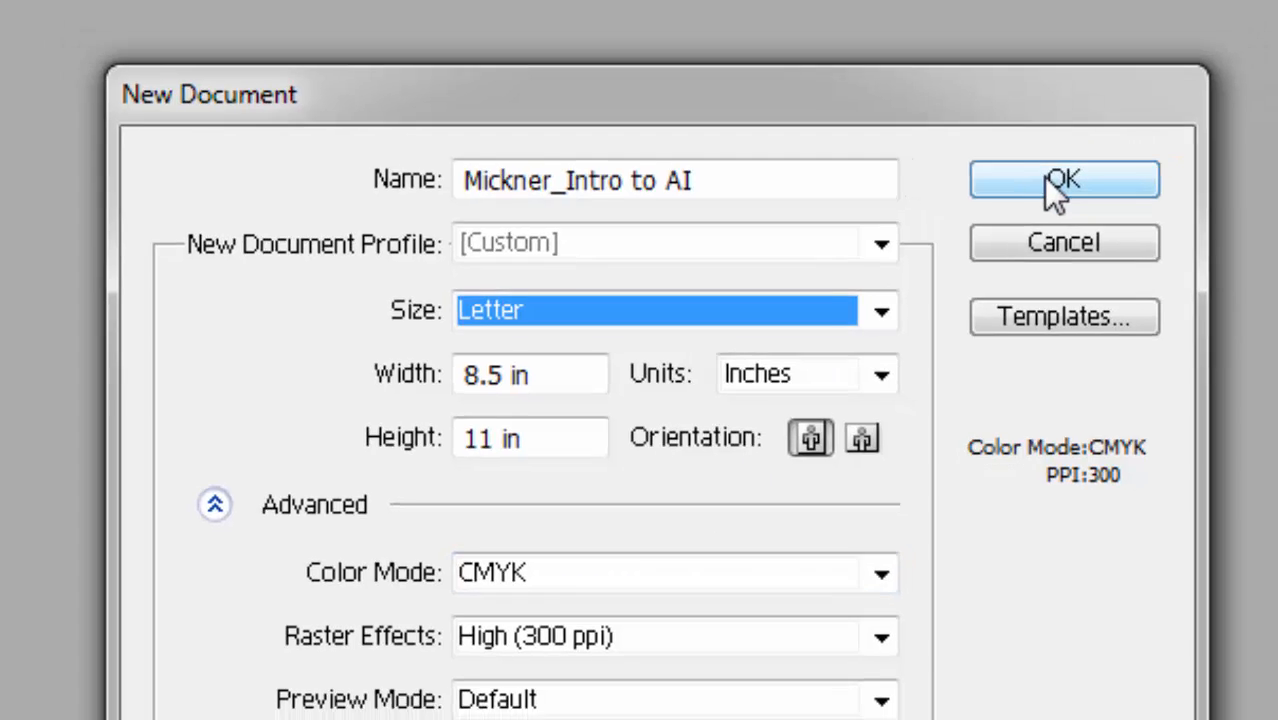
{"action": "left_click", "coordinate": [1077, 167]}
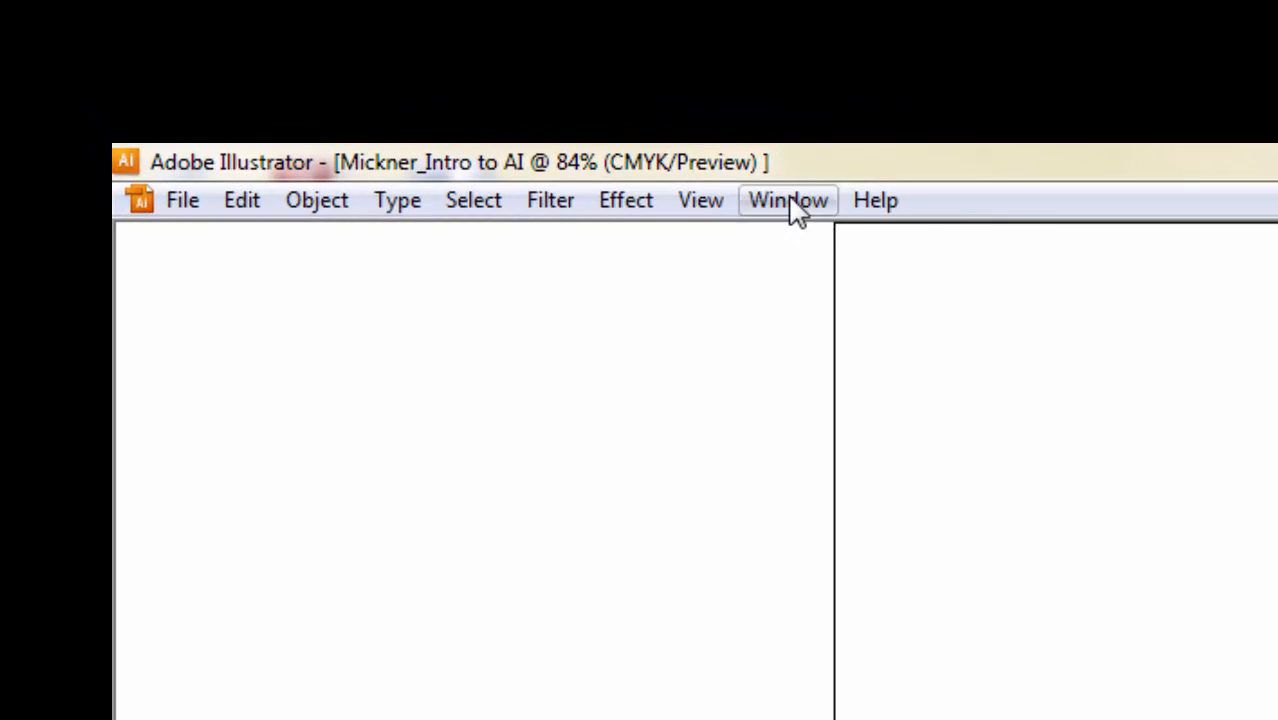
Display the Control, Layers and Tools panels, and dismiss the Windows performance alert.
{"action": "left_click", "coordinate": [790, 202]}
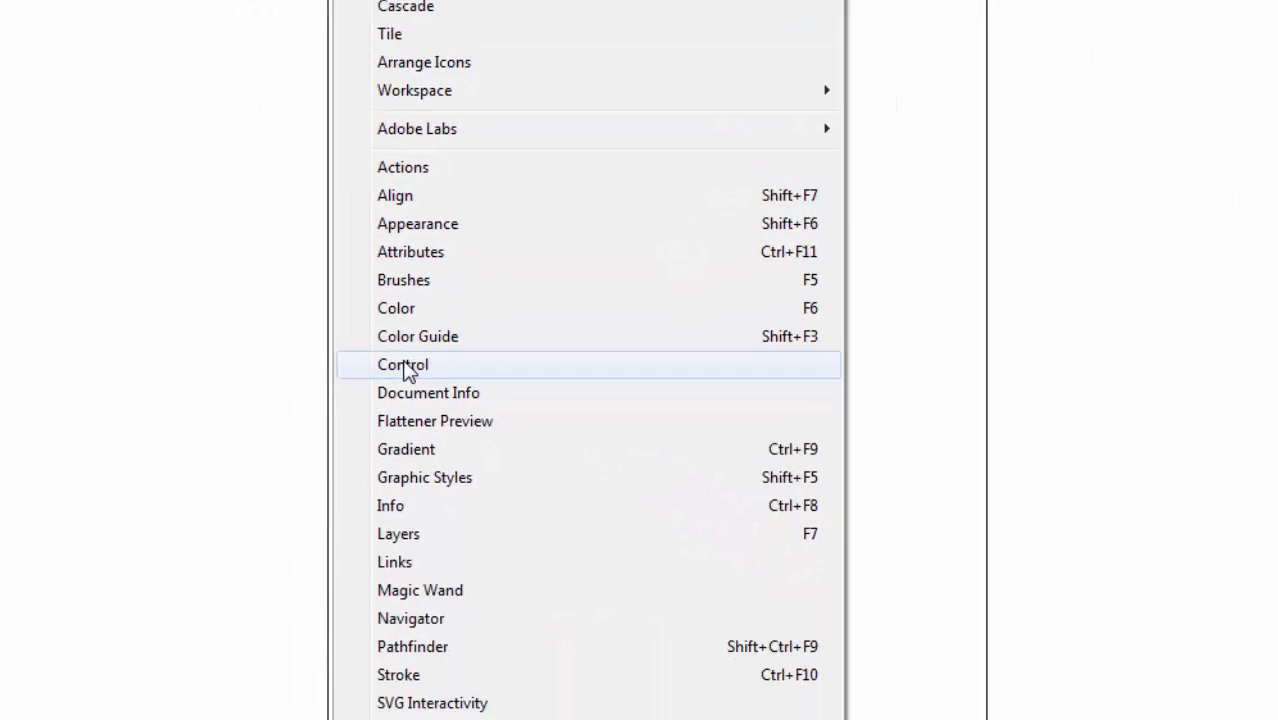
{"action": "left_click", "coordinate": [405, 365]}
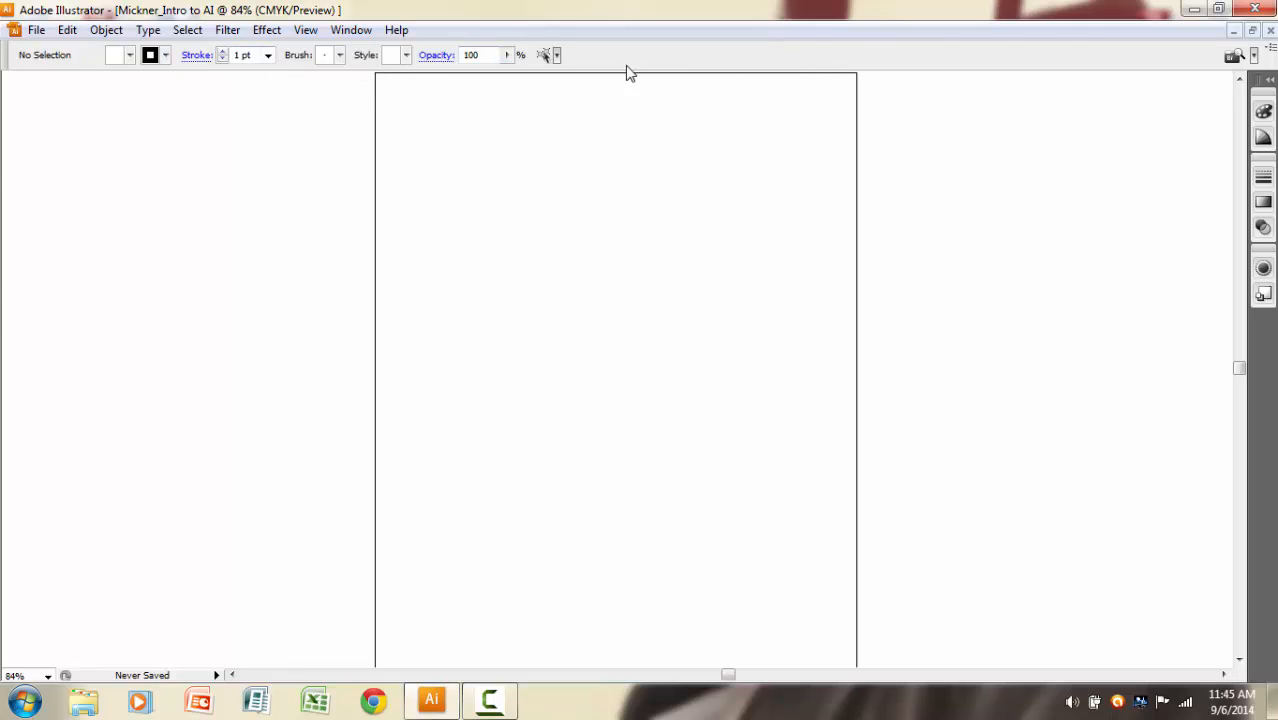
{"action": "left_click", "coordinate": [348, 30]}
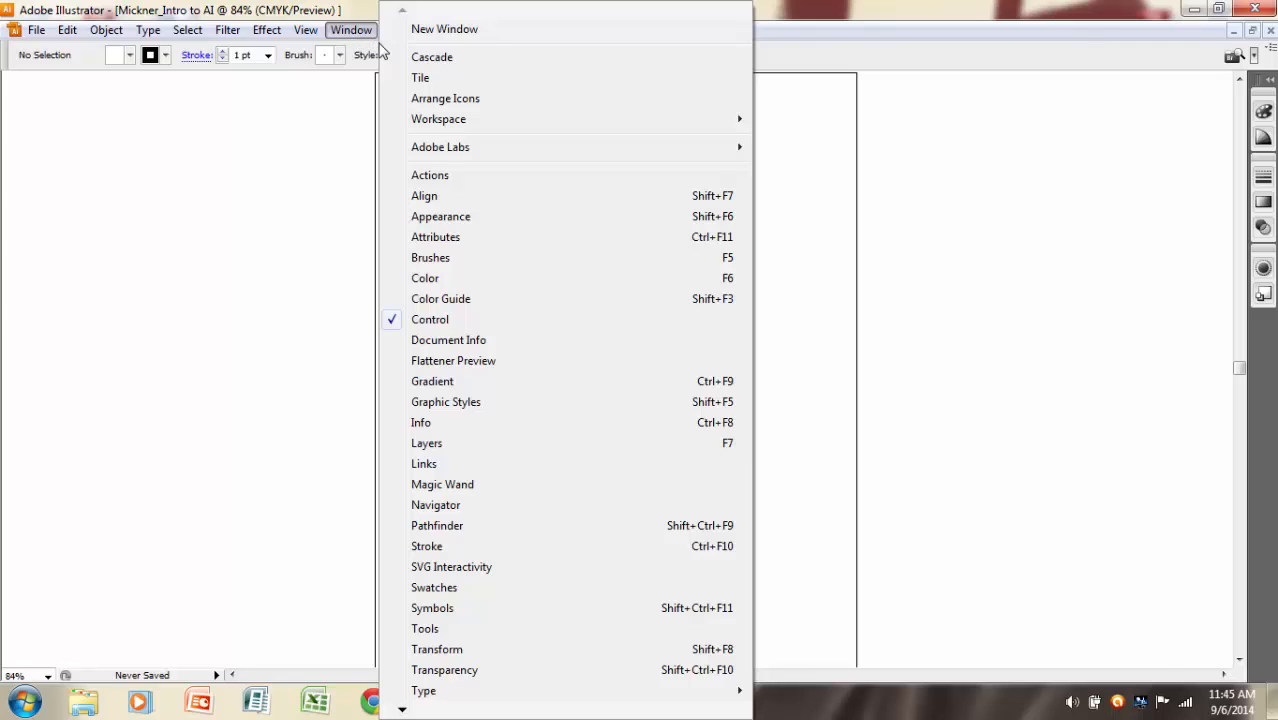
{"action": "left_click", "coordinate": [420, 444]}
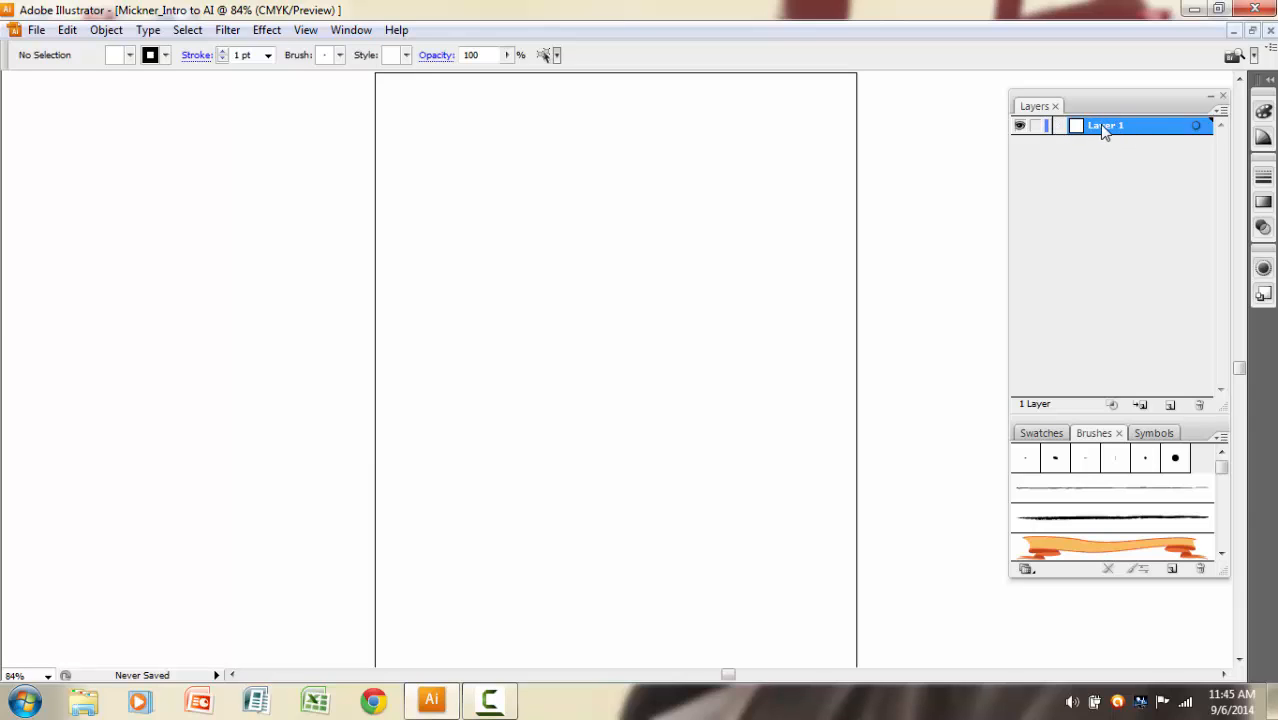
{"action": "left_click", "coordinate": [350, 30]}
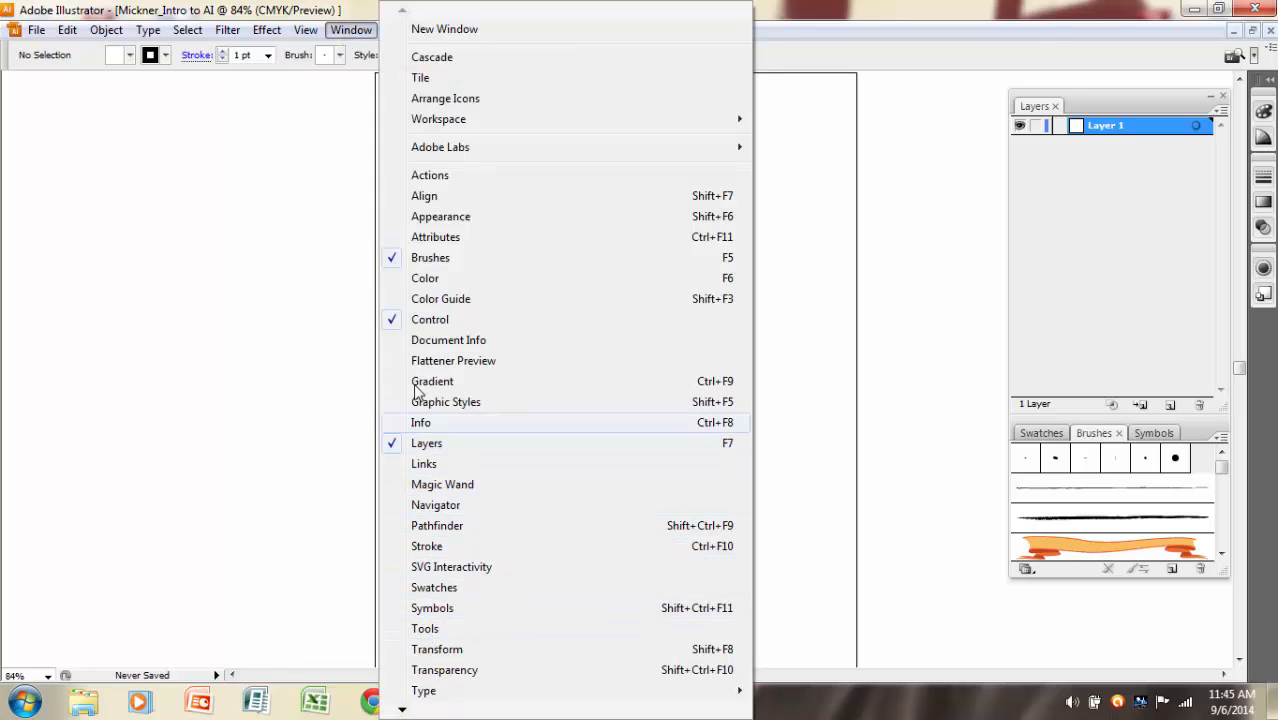
{"action": "left_click", "coordinate": [424, 628]}
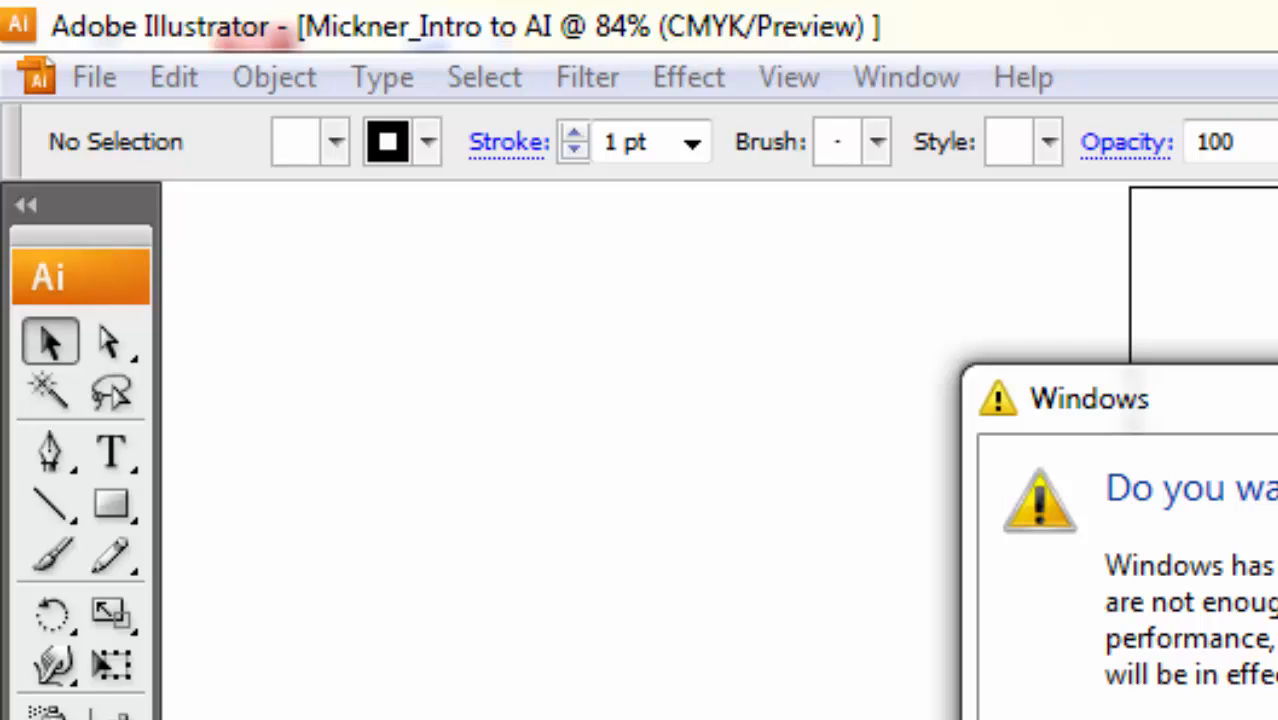
{"action": "left_click", "coordinate": [1180, 716]}
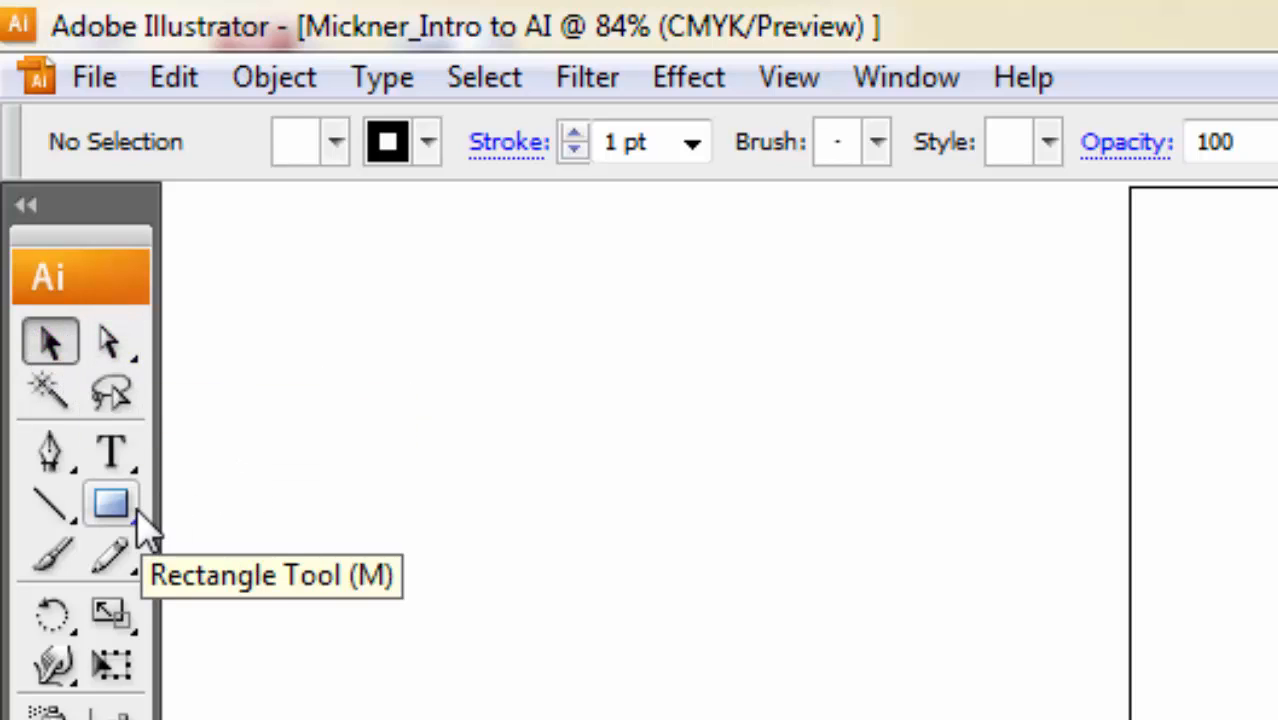
Make the Star tool the active drawing tool in place of the Rectangle tool.
{"action": "key", "text": "m"}
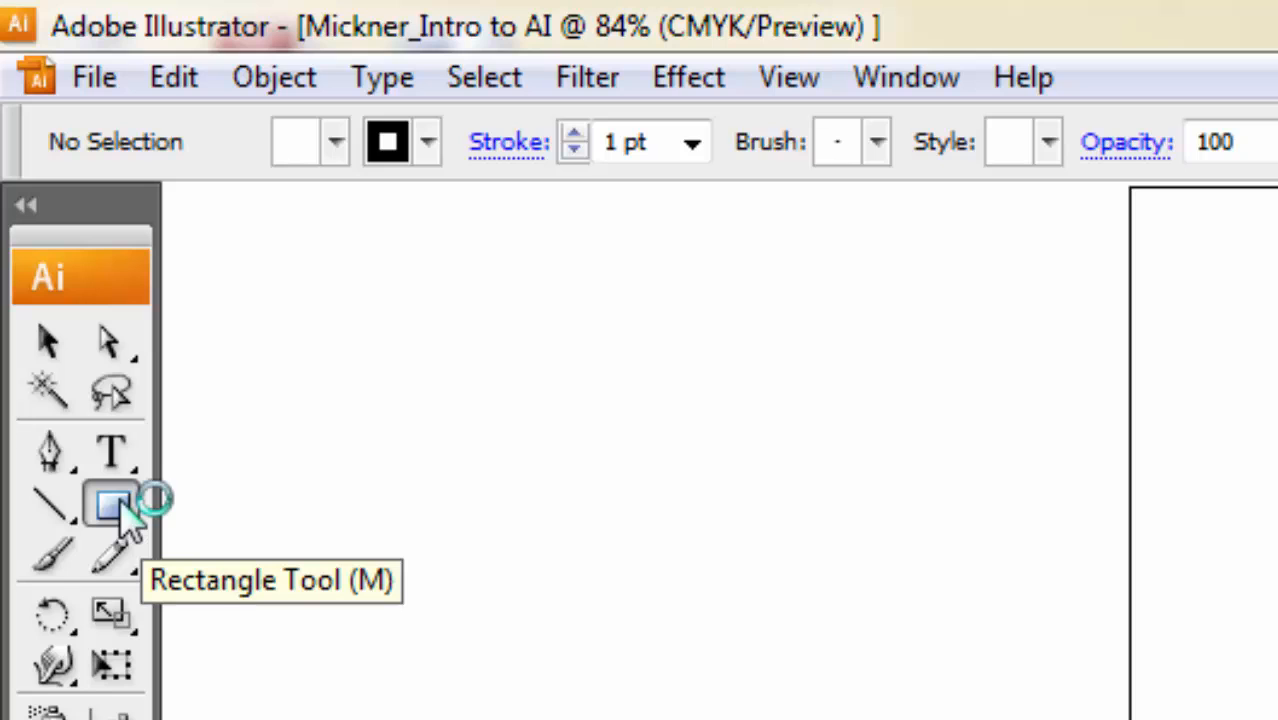
{"action": "left_click", "coordinate": [113, 507]}
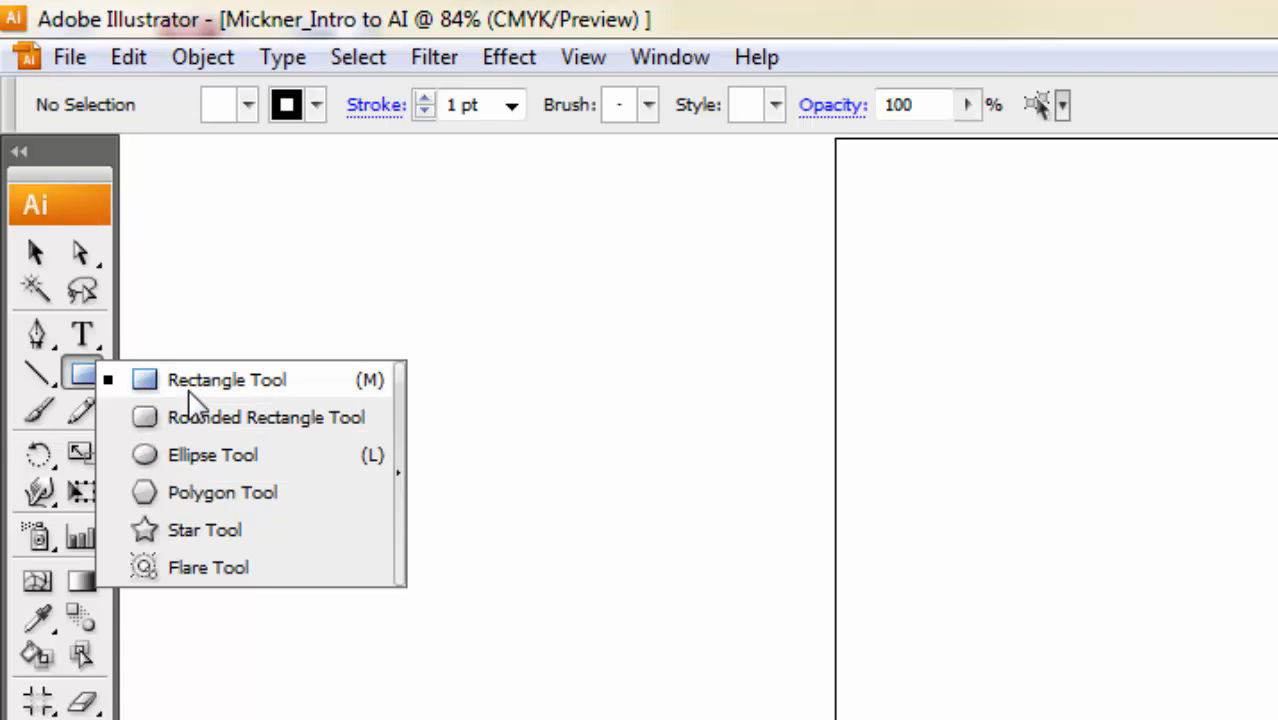
{"action": "left_click", "coordinate": [190, 535]}
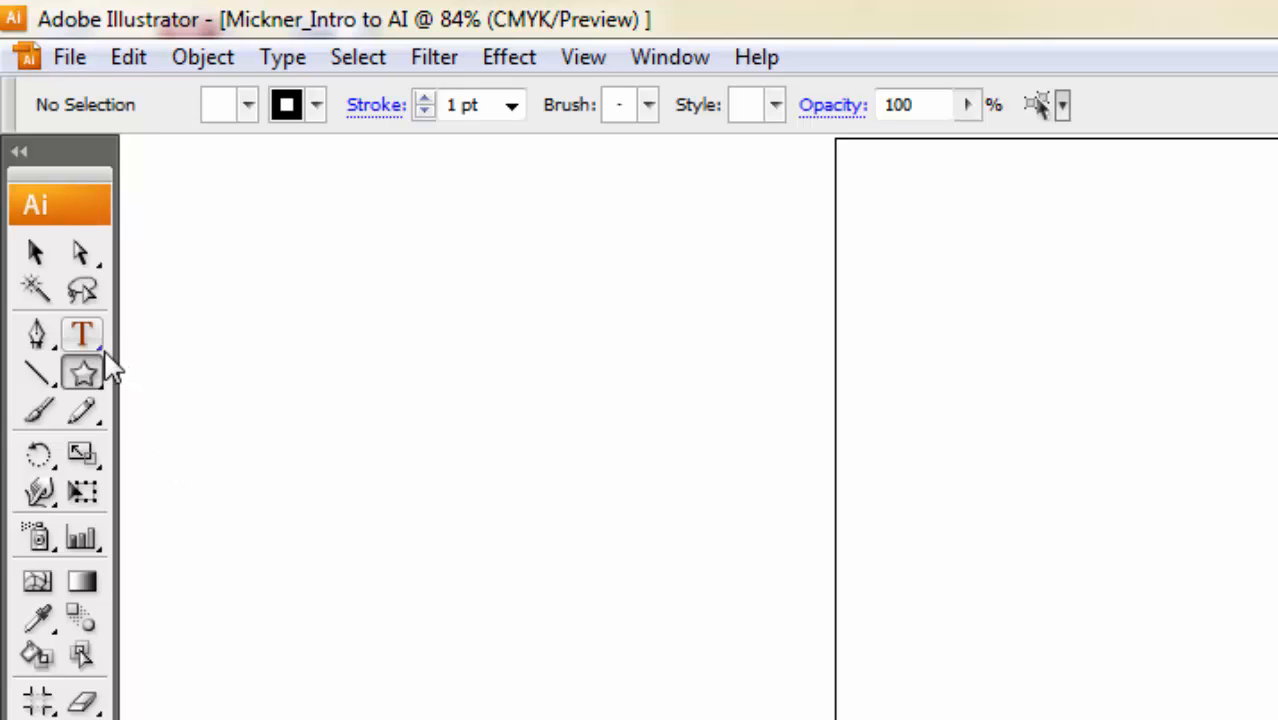
{"action": "left_click", "coordinate": [83, 255]}
{"action": "mouse_move", "coordinate": [86, 256]}
{"action": "left_mouse_down"}
{"action": "mouse_move", "coordinate": [161, 261]}
{"action": "mouse_move", "coordinate": [79, 256]}
{"action": "left_mouse_up"}
{"action": "left_click", "coordinate": [35, 258]}
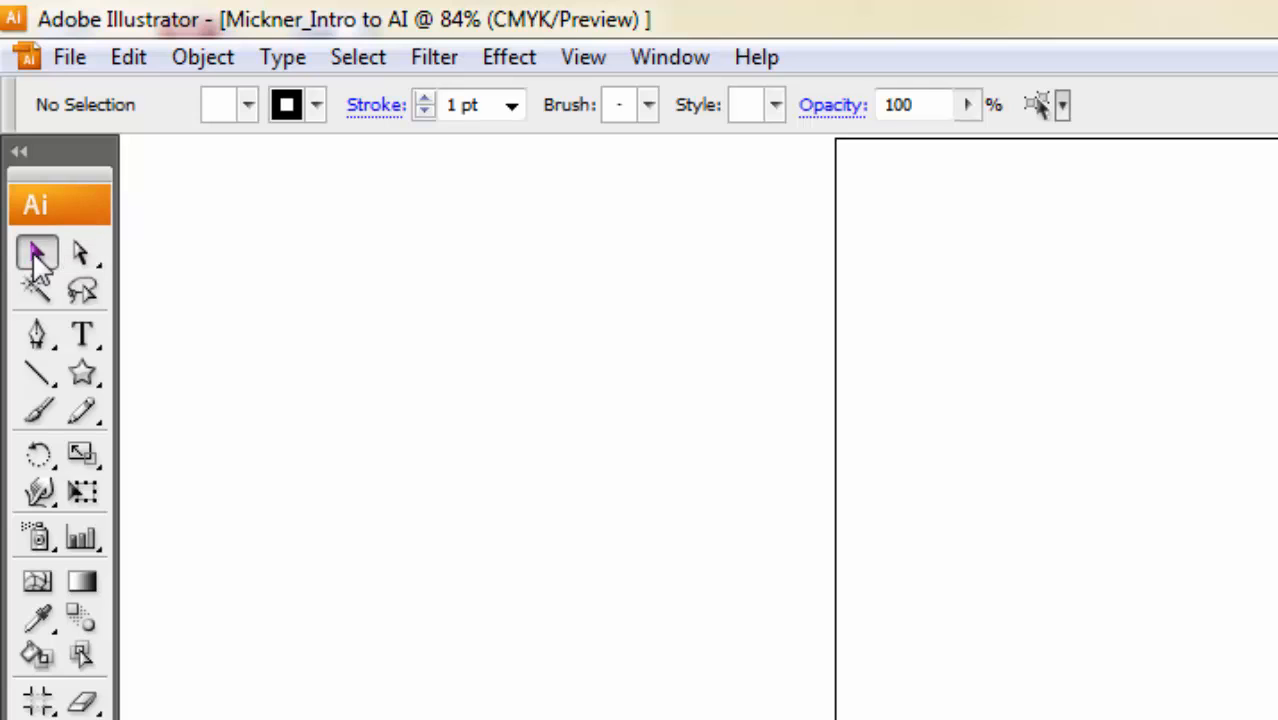
{"action": "left_click", "coordinate": [83, 373]}
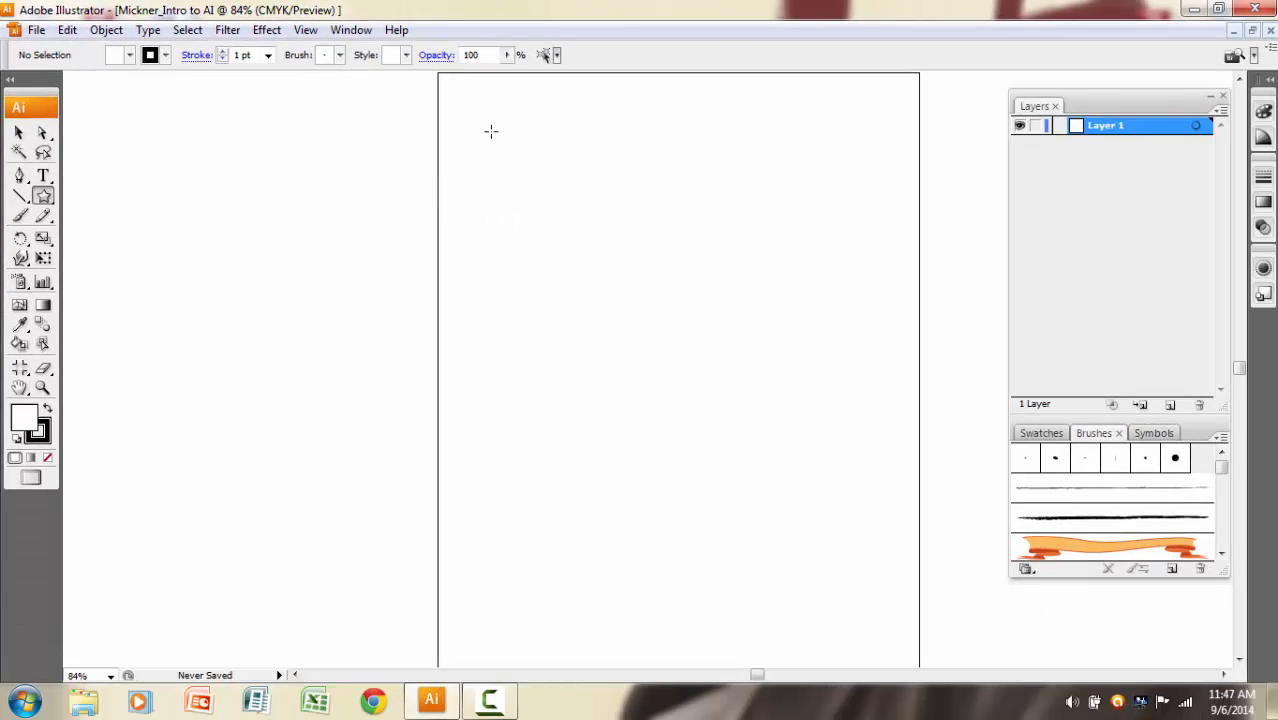
Draw three stars across the top of the page, the left about 1.73 in wide, the middle largest, the right about 1.11 in, and deselect.
{"action": "left_click_drag", "start_coordinate": [489, 129], "coordinate": [531, 166]}
{"action": "left_click_drag", "start_coordinate": [666, 178], "coordinate": [728, 237]}
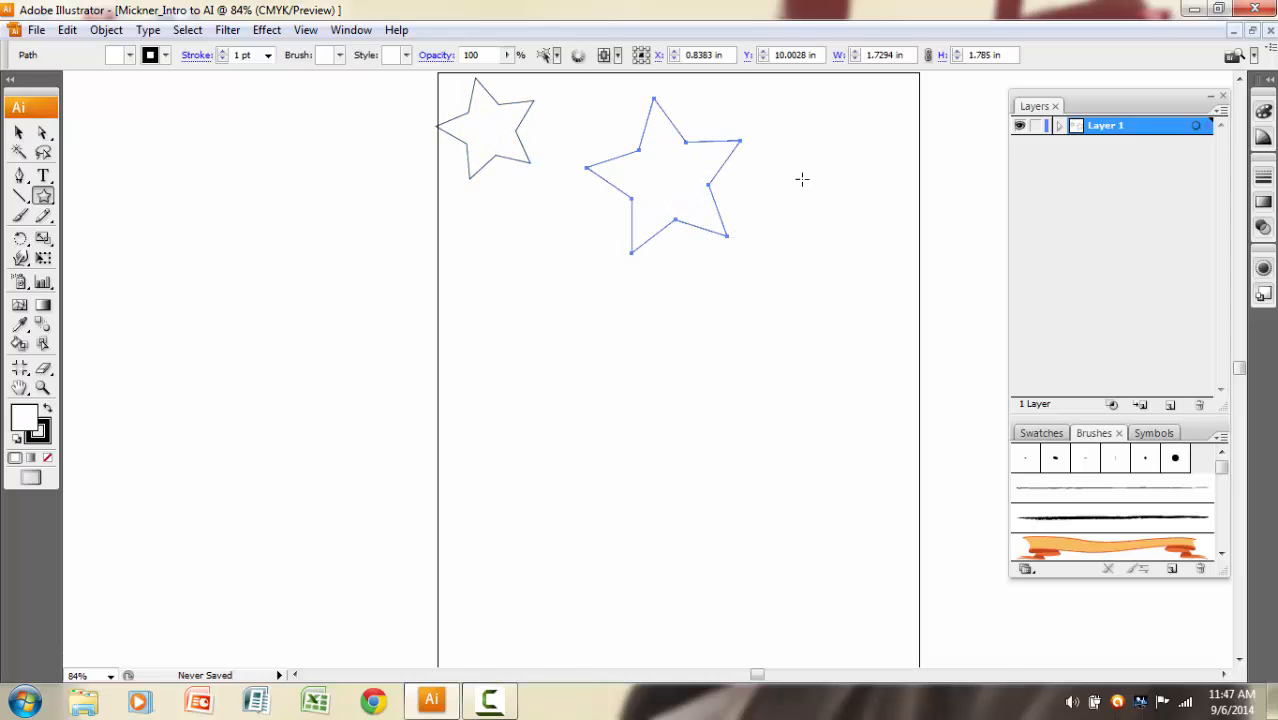
{"action": "left_click_drag", "start_coordinate": [771, 135], "coordinate": [711, 170]}
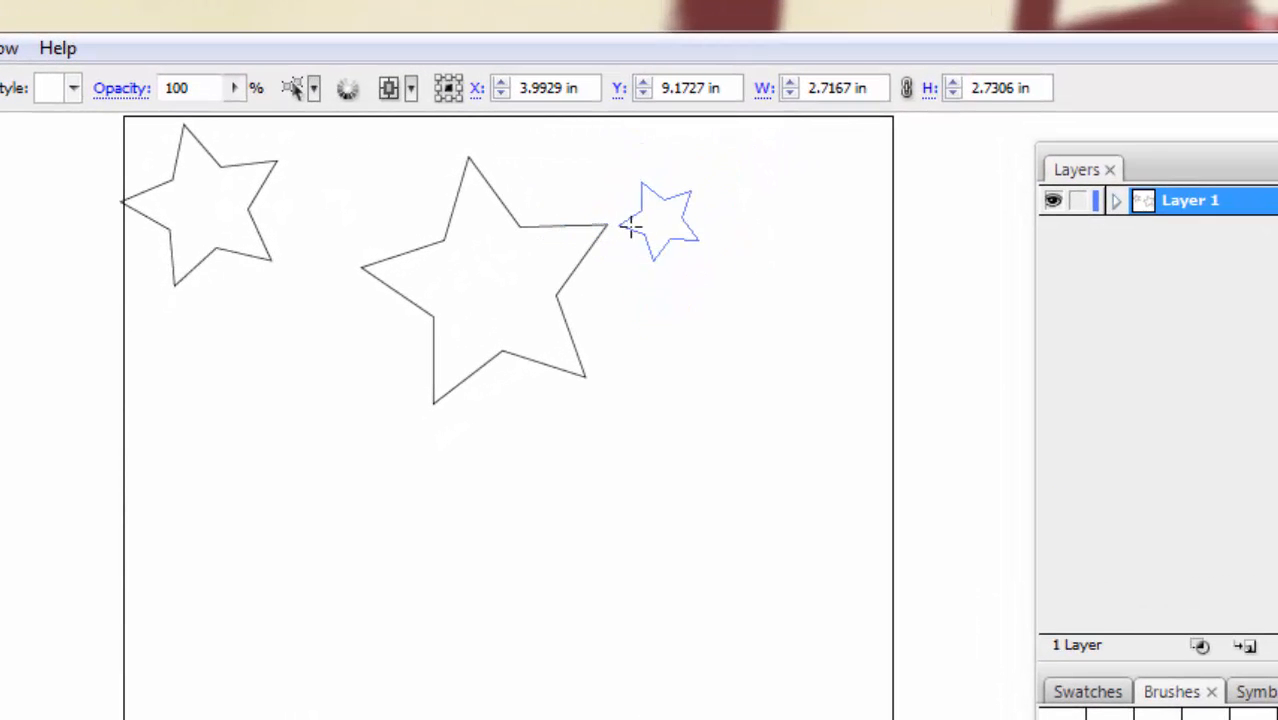
{"action": "left_click_drag", "start_coordinate": [630, 226], "coordinate": [636, 267]}
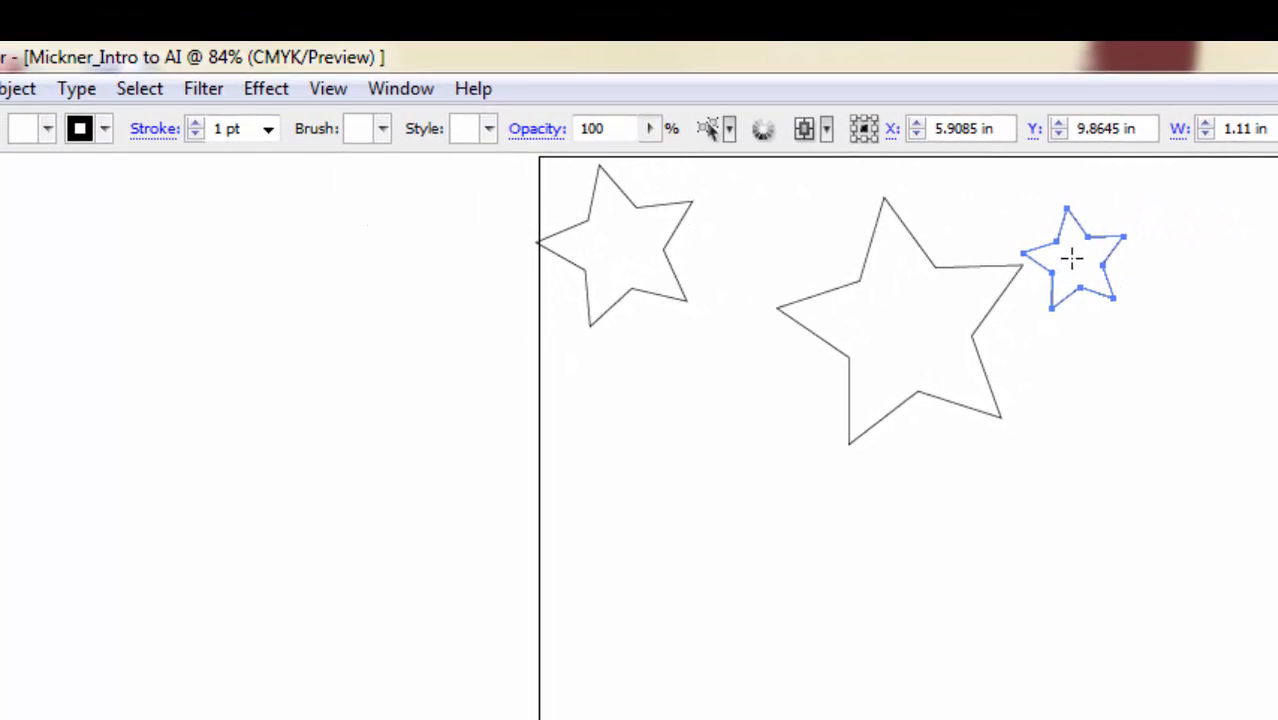
{"action": "left_click", "coordinate": [145, 90]}
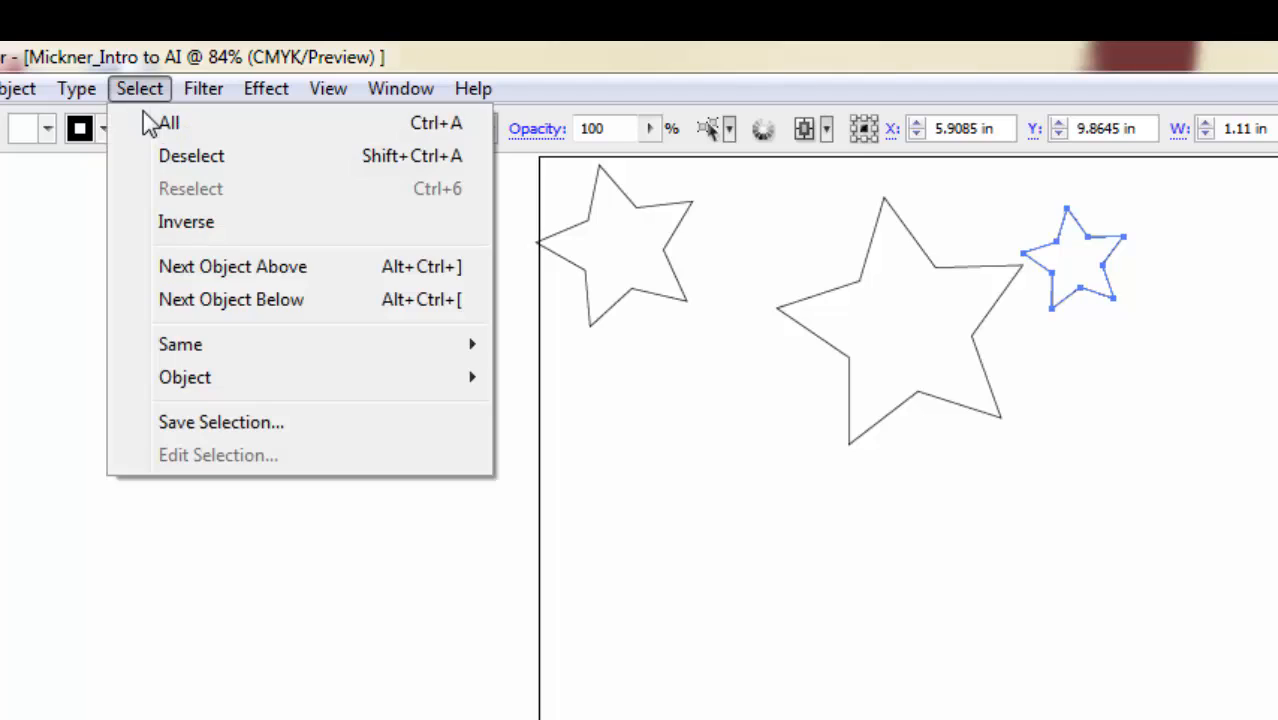
{"action": "left_click", "coordinate": [158, 157]}
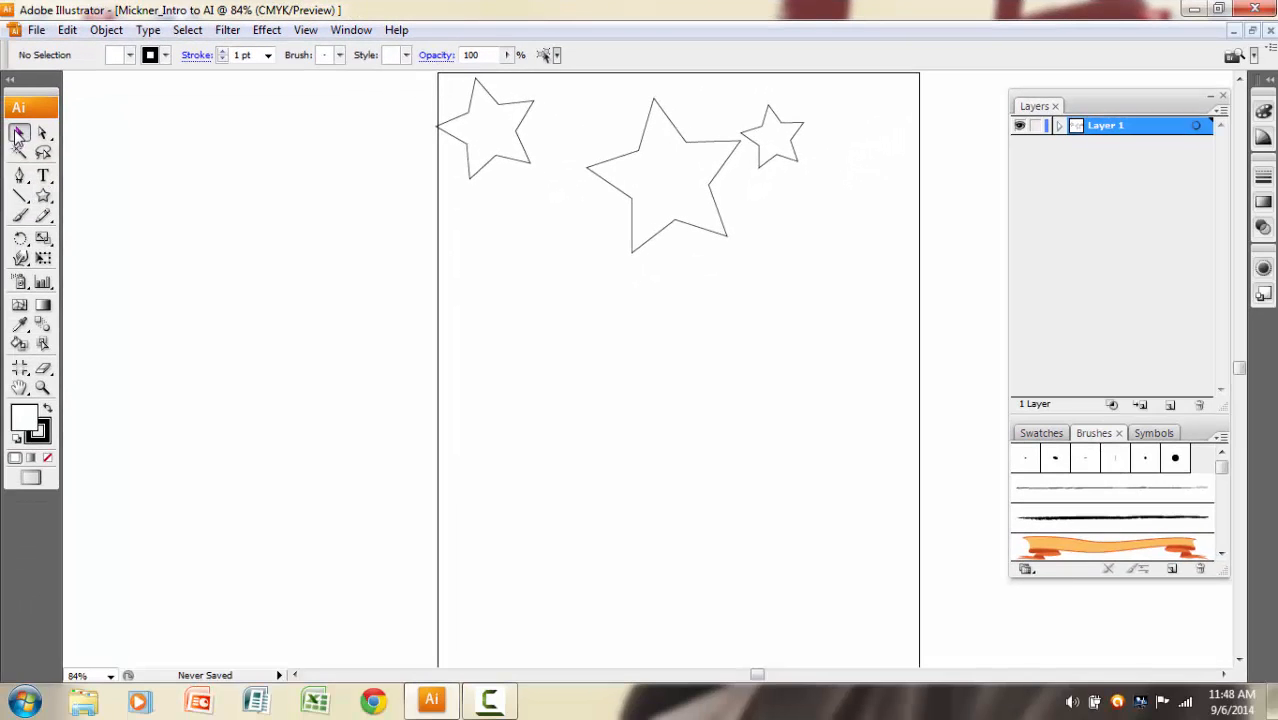
Move the smallest star beneath the left star and enlarge it until it overlaps the large star.
{"action": "left_click", "coordinate": [775, 139]}
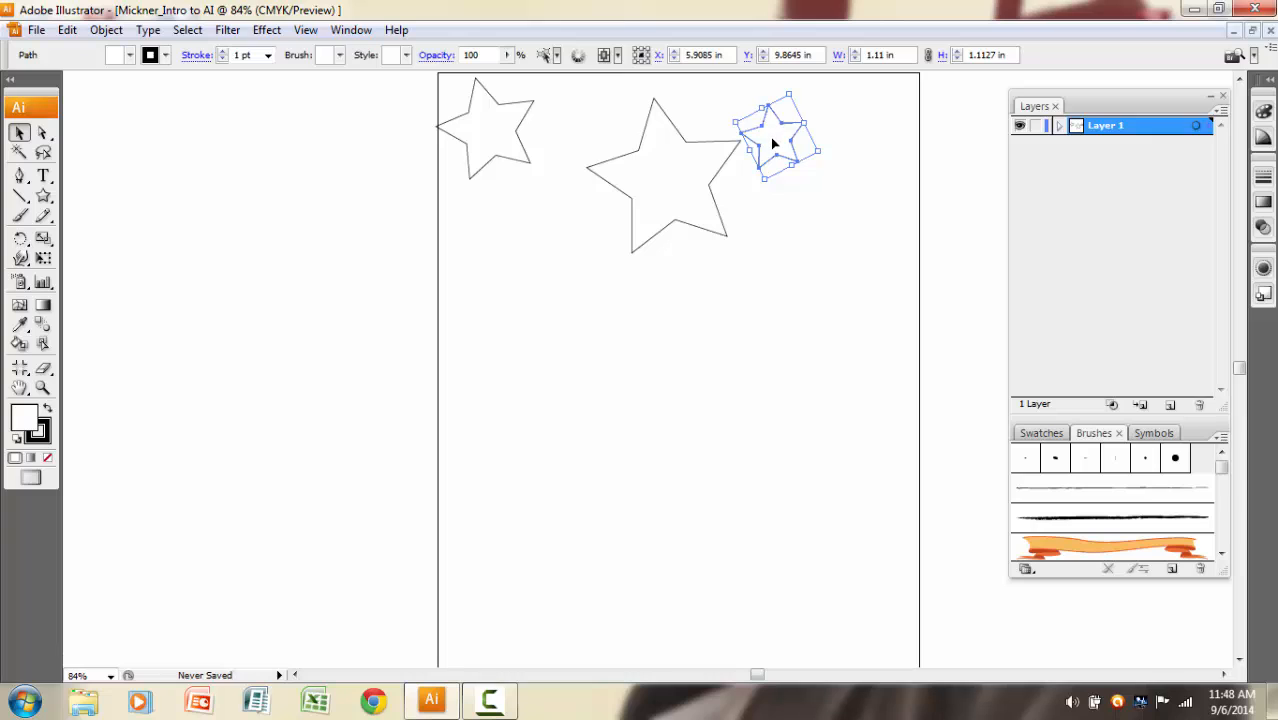
{"action": "left_click_drag", "start_coordinate": [773, 142], "coordinate": [499, 214]}
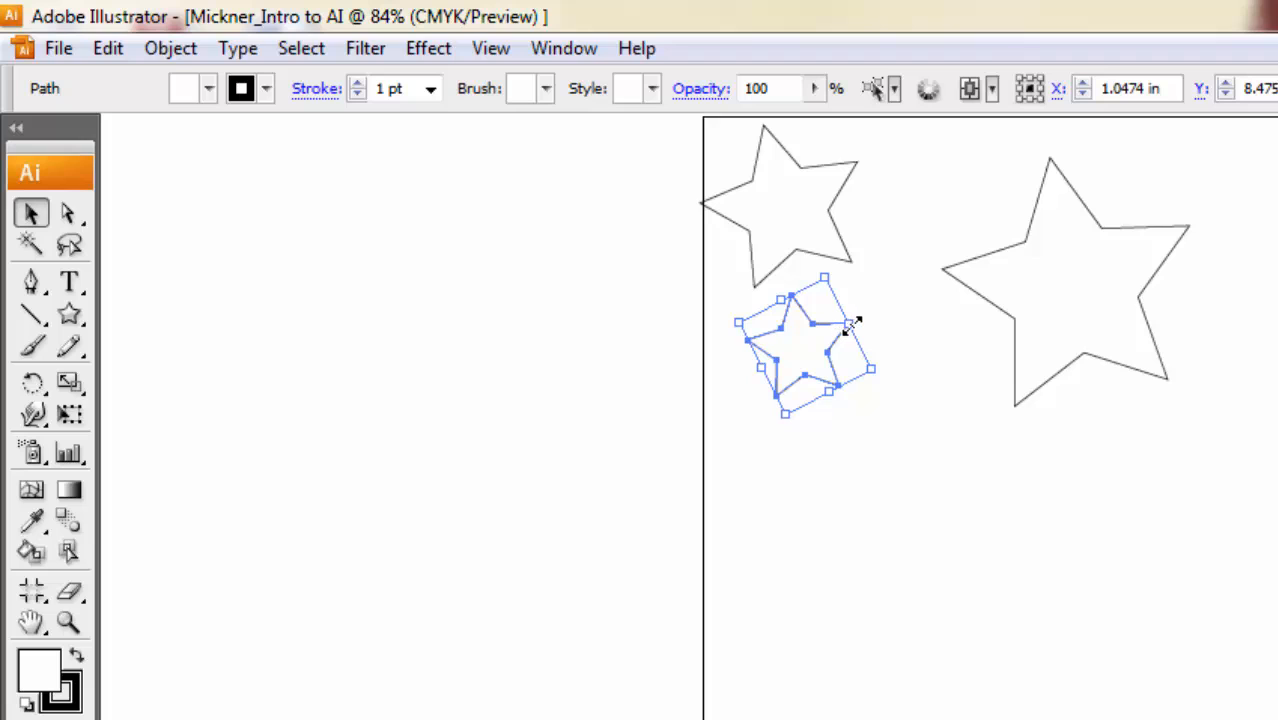
{"action": "mouse_move", "coordinate": [849, 322]}
{"action": "left_mouse_down"}
{"action": "mouse_move", "coordinate": [890, 306]}
{"action": "mouse_move", "coordinate": [747, 362]}
{"action": "mouse_move", "coordinate": [668, 428]}
{"action": "mouse_move", "coordinate": [862, 330]}
{"action": "left_mouse_up"}
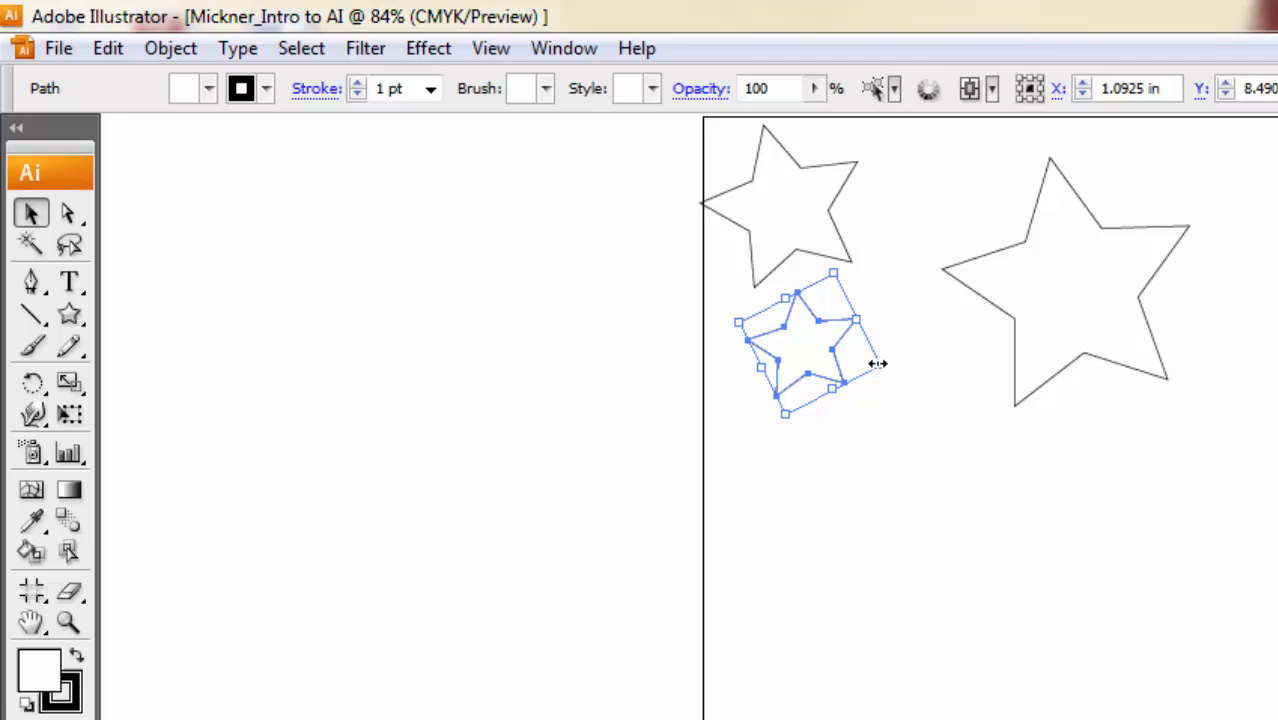
{"action": "left_click_drag", "start_coordinate": [877, 363], "coordinate": [1040, 449]}
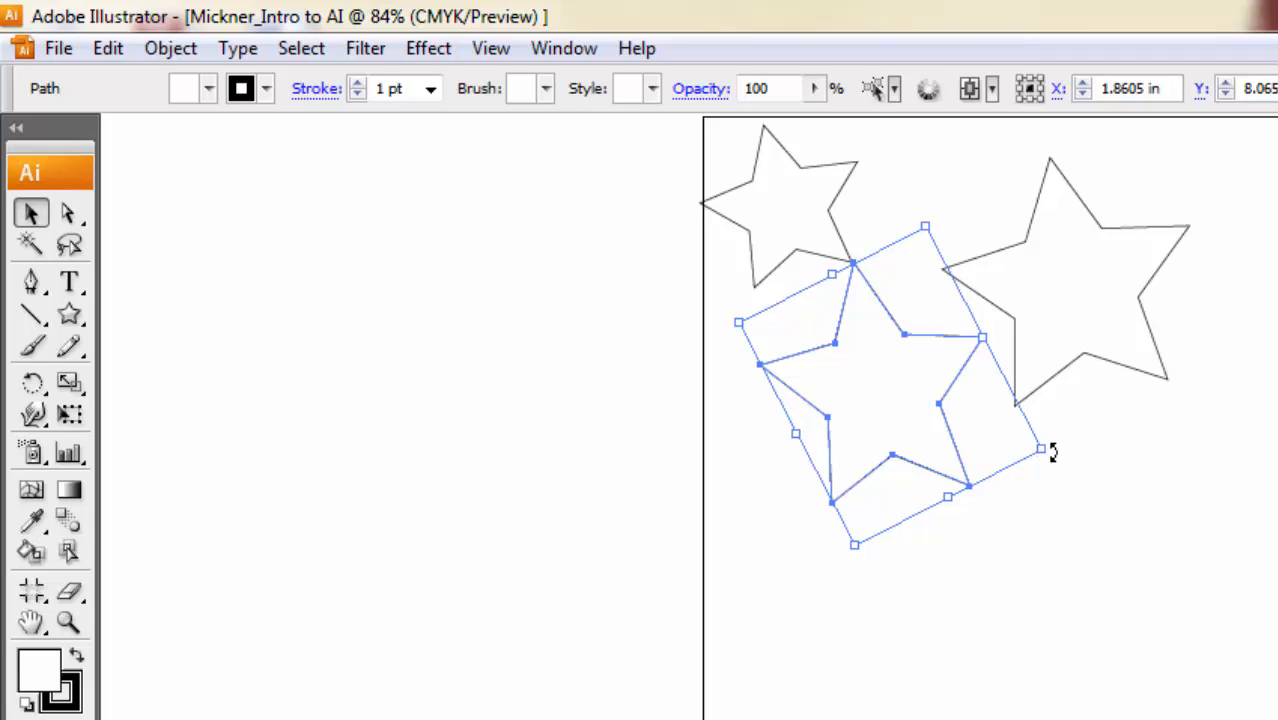
Rotate the enlarged lower star so that one point faces straight down, and deselect it.
{"action": "left_click_drag", "start_coordinate": [1052, 452], "coordinate": [808, 487]}
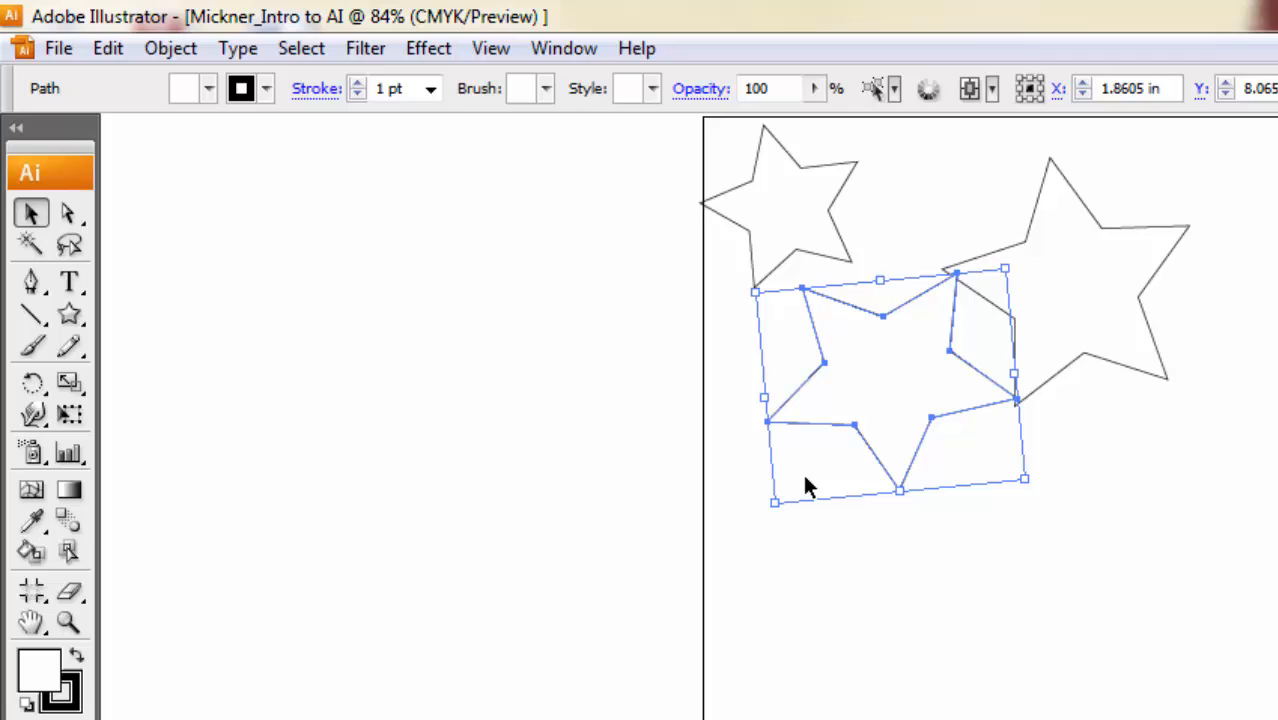
{"action": "right_click", "coordinate": [855, 362]}
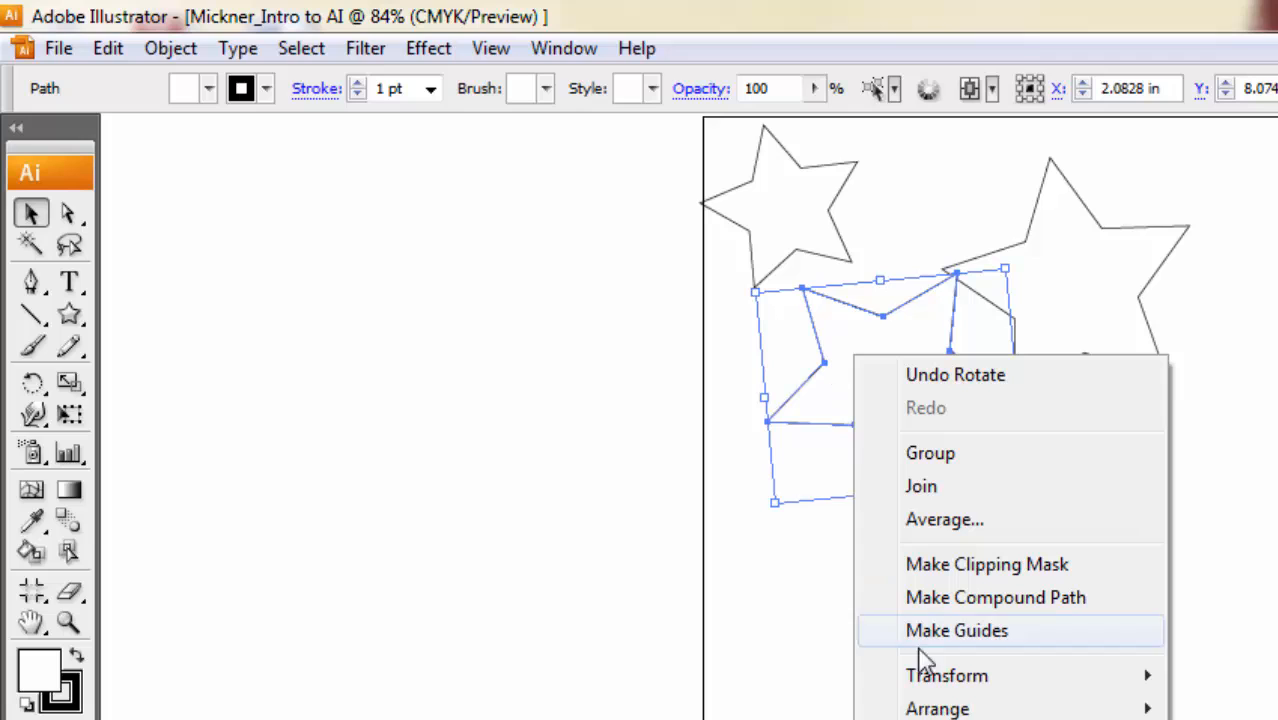
{"action": "left_click", "coordinate": [774, 366]}
{"action": "left_click", "coordinate": [778, 372]}
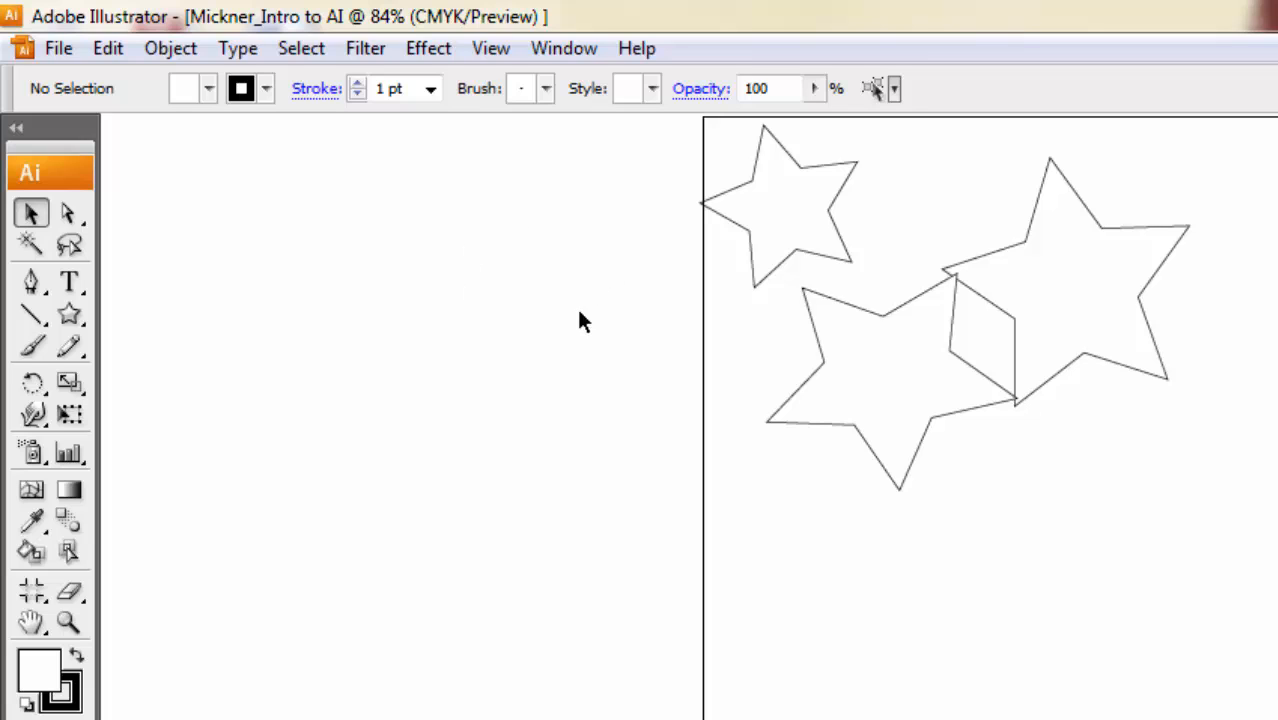
Select the lower star and clear the selection again.
{"action": "left_click", "coordinate": [296, 50]}
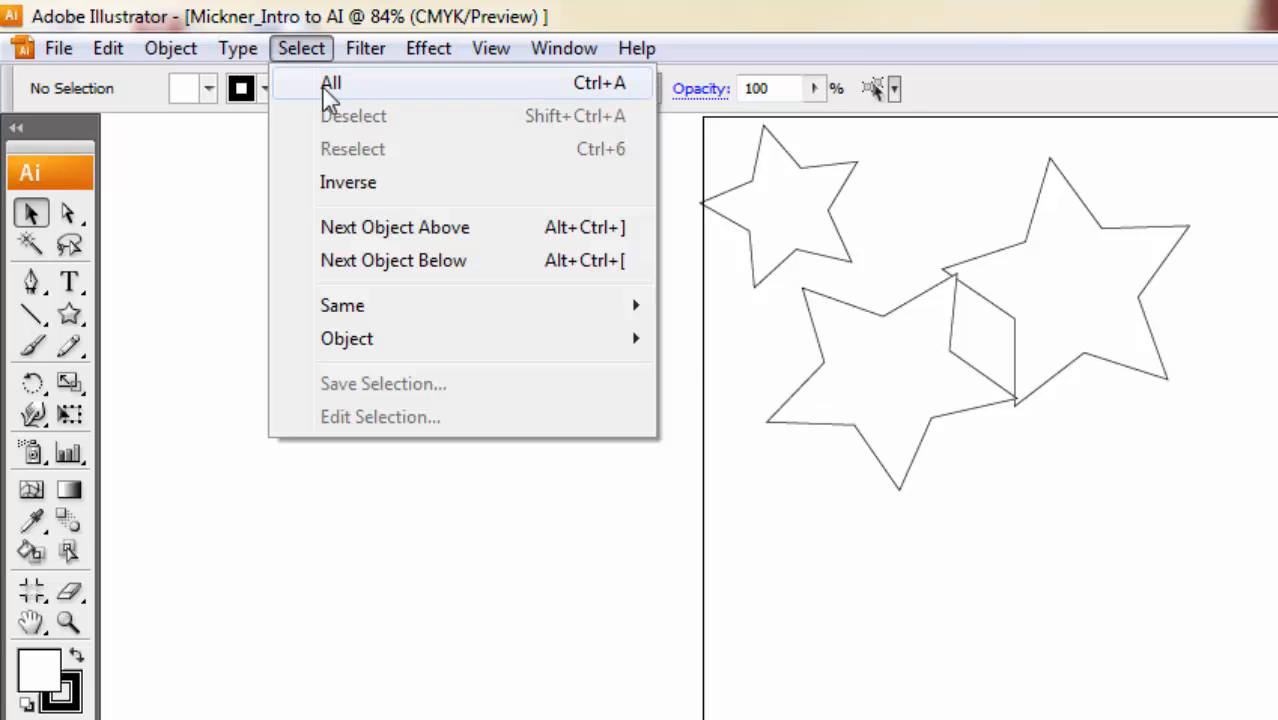
{"action": "left_click", "coordinate": [898, 368]}
{"action": "left_click", "coordinate": [842, 337]}
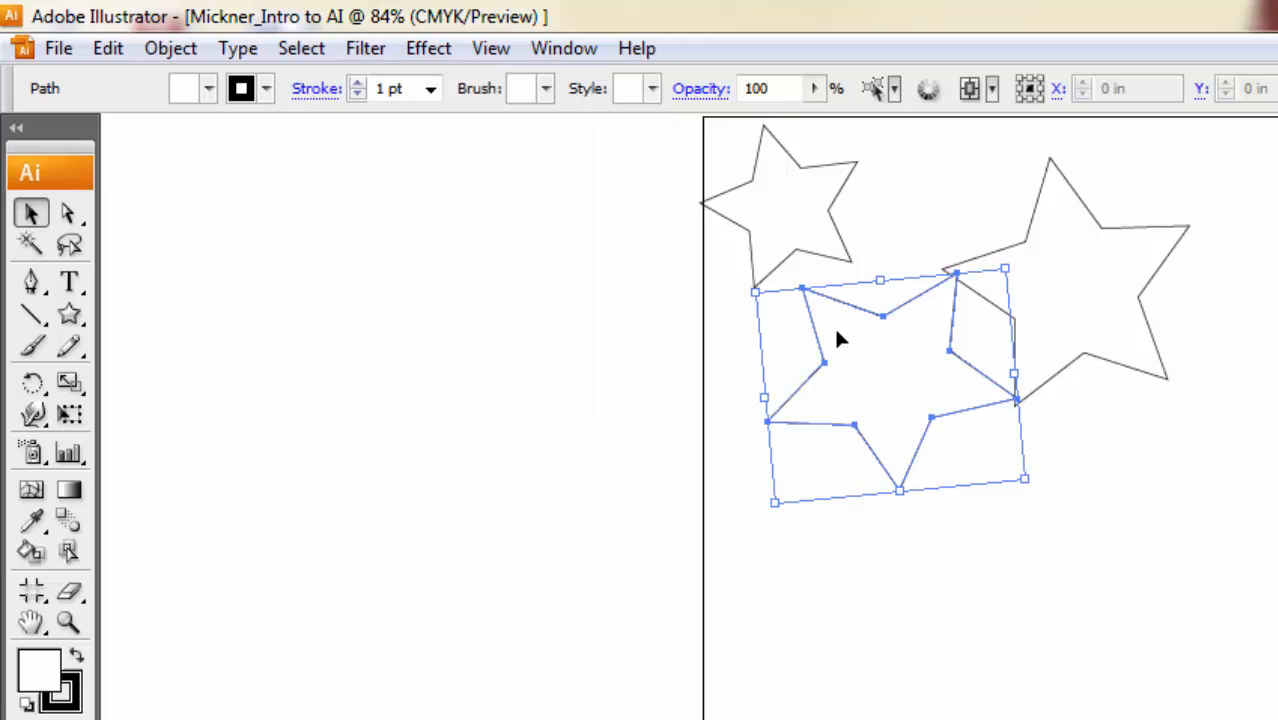
{"action": "left_click", "coordinate": [320, 48]}
{"action": "left_click", "coordinate": [336, 116]}
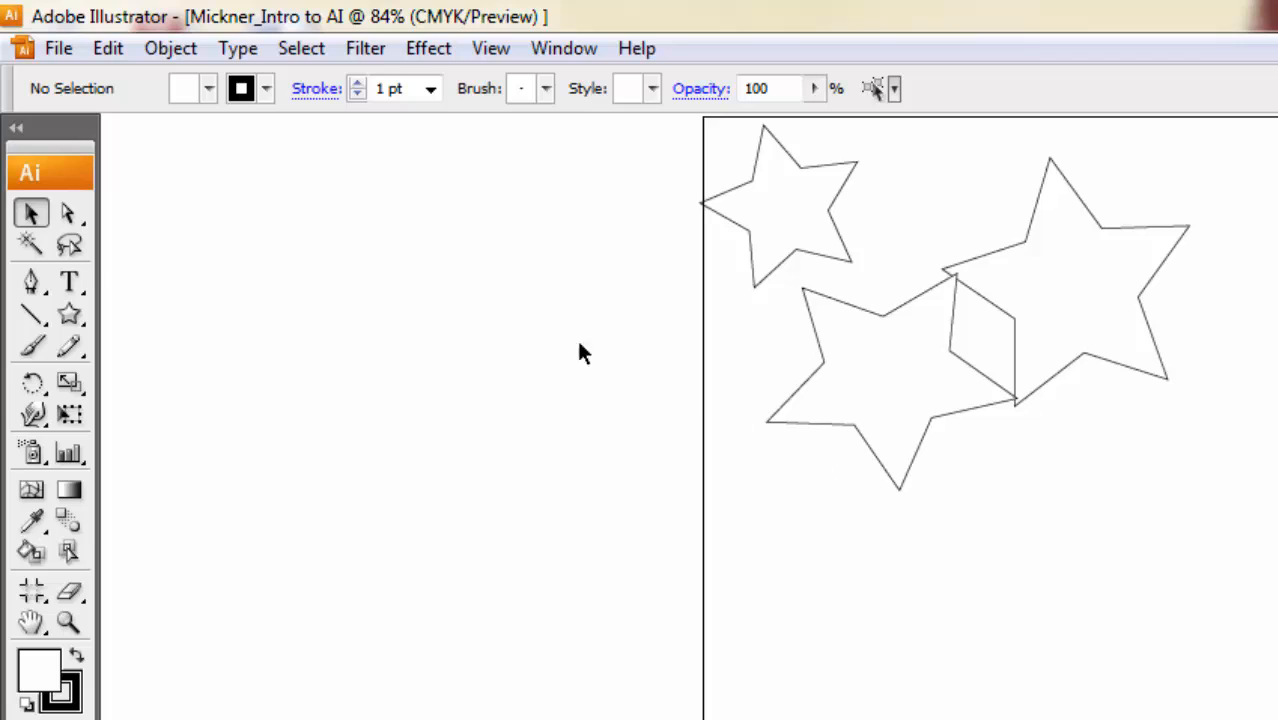
With the Star tool active, move the lower star clear of the large star, draw another star in the page's upper-right corner, and deselect.
{"action": "left_click", "coordinate": [69, 316]}
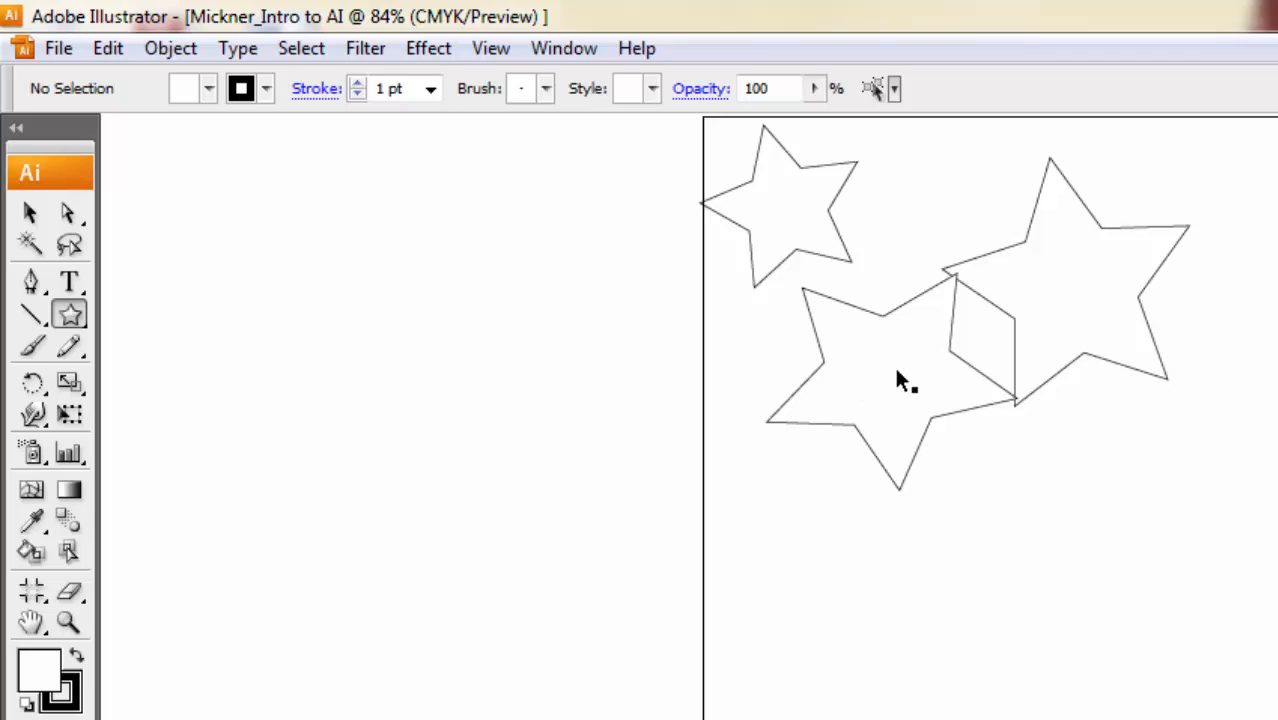
{"action": "left_click_drag", "start_coordinate": [891, 364], "coordinate": [840, 376]}
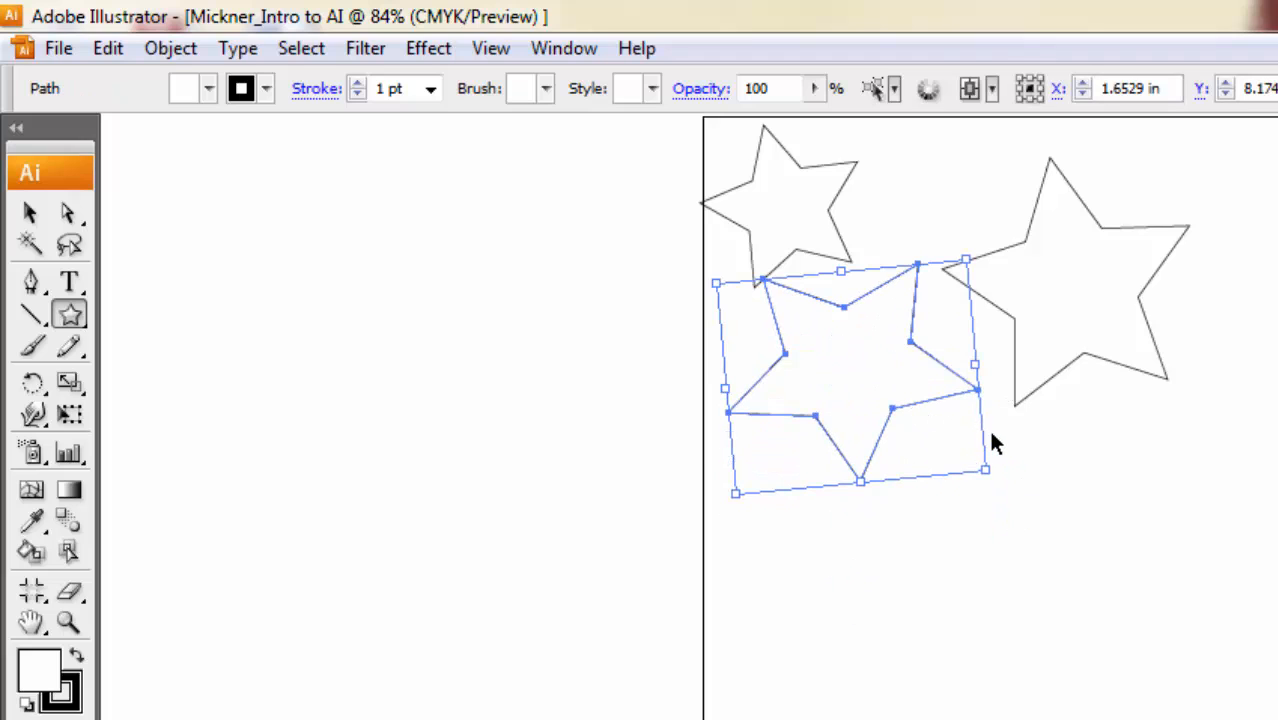
{"action": "mouse_move", "coordinate": [1023, 440]}
{"action": "left_mouse_down"}
{"action": "mouse_move", "coordinate": [1091, 496]}
{"action": "mouse_move", "coordinate": [1076, 496]}
{"action": "mouse_move", "coordinate": [1277, 335]}
{"action": "left_mouse_up"}
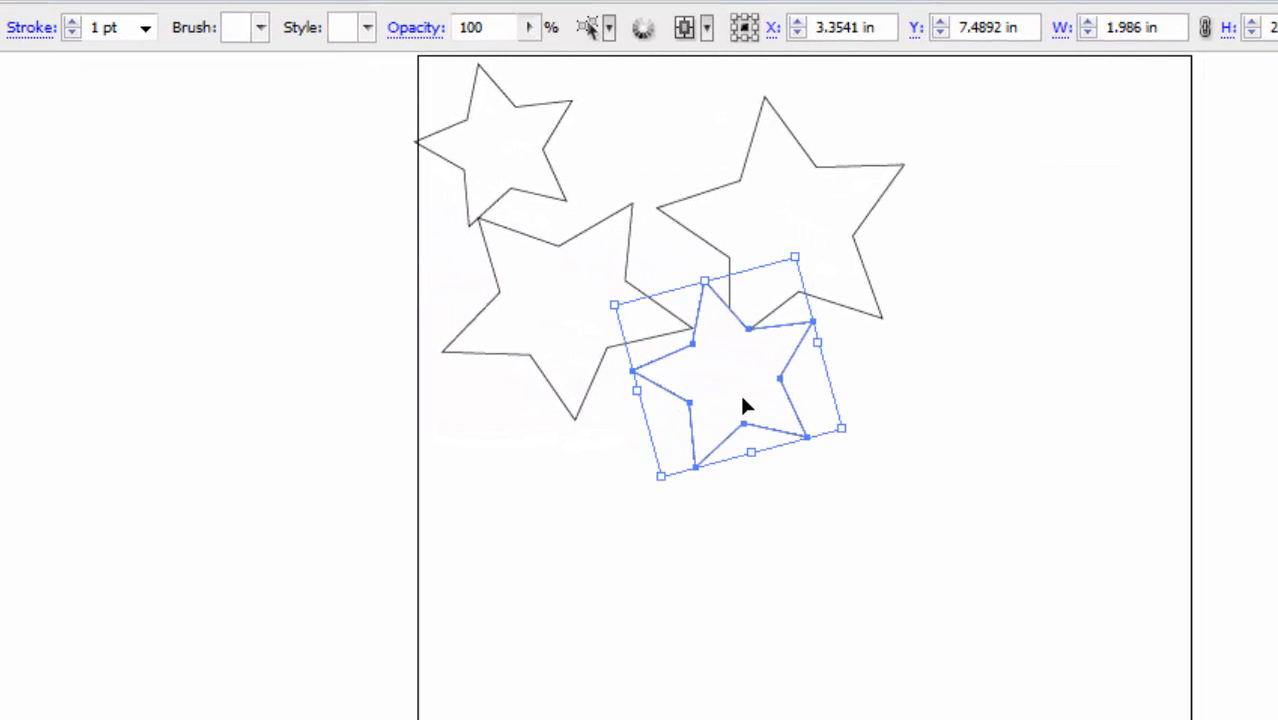
{"action": "left_click_drag", "start_coordinate": [1015, 277], "coordinate": [1042, 171]}
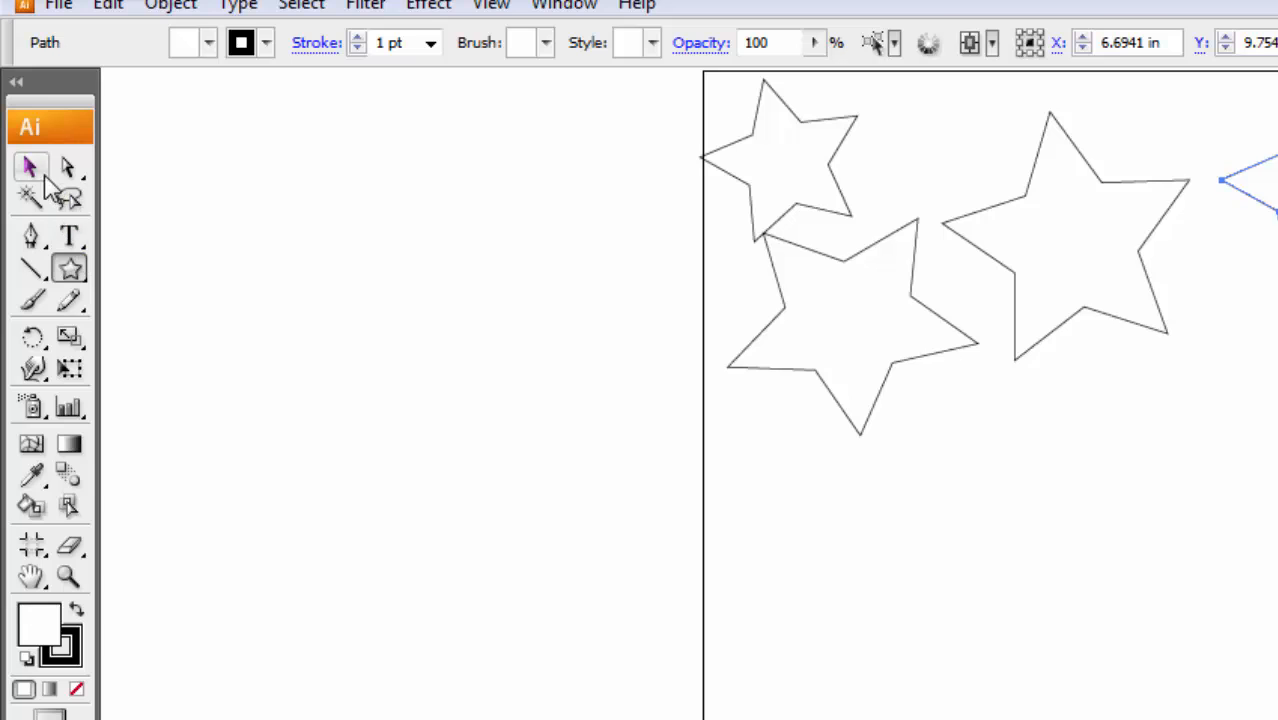
{"action": "left_click", "coordinate": [299, 6]}
{"action": "left_click", "coordinate": [316, 72]}
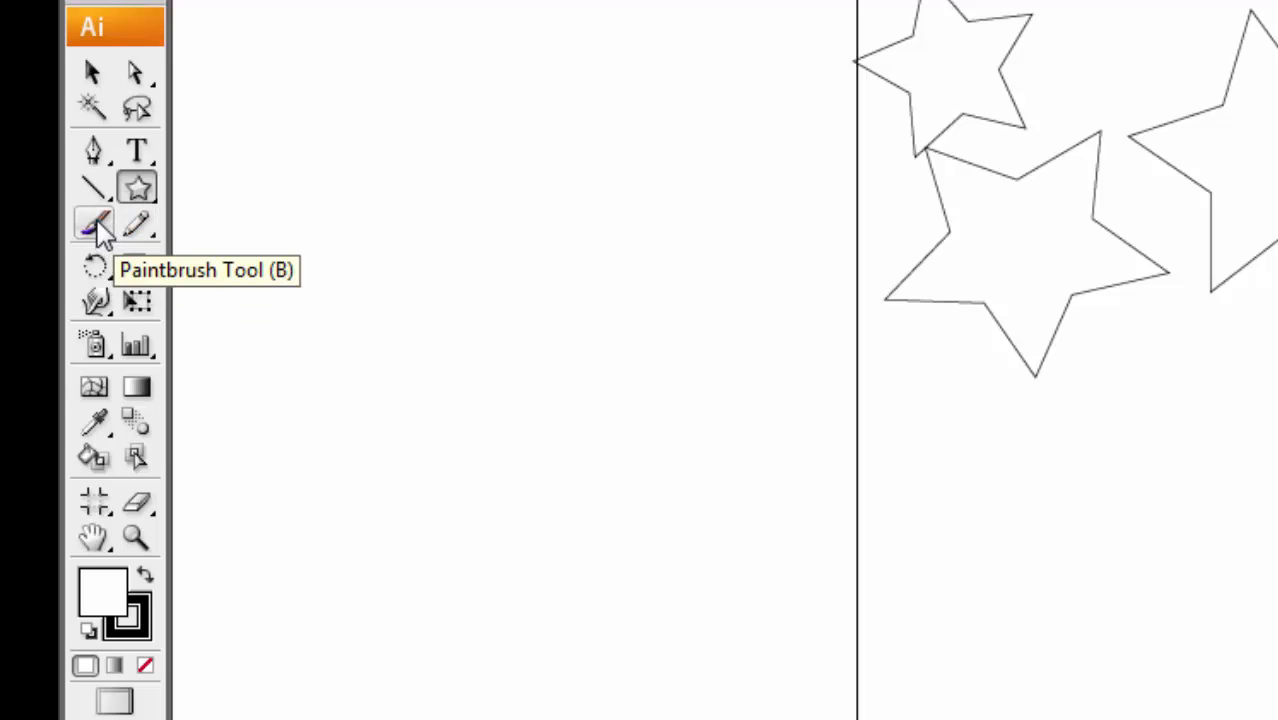
Make the Paintbrush the active tool and look through the brushes available for it.
{"action": "left_click", "coordinate": [95, 224]}
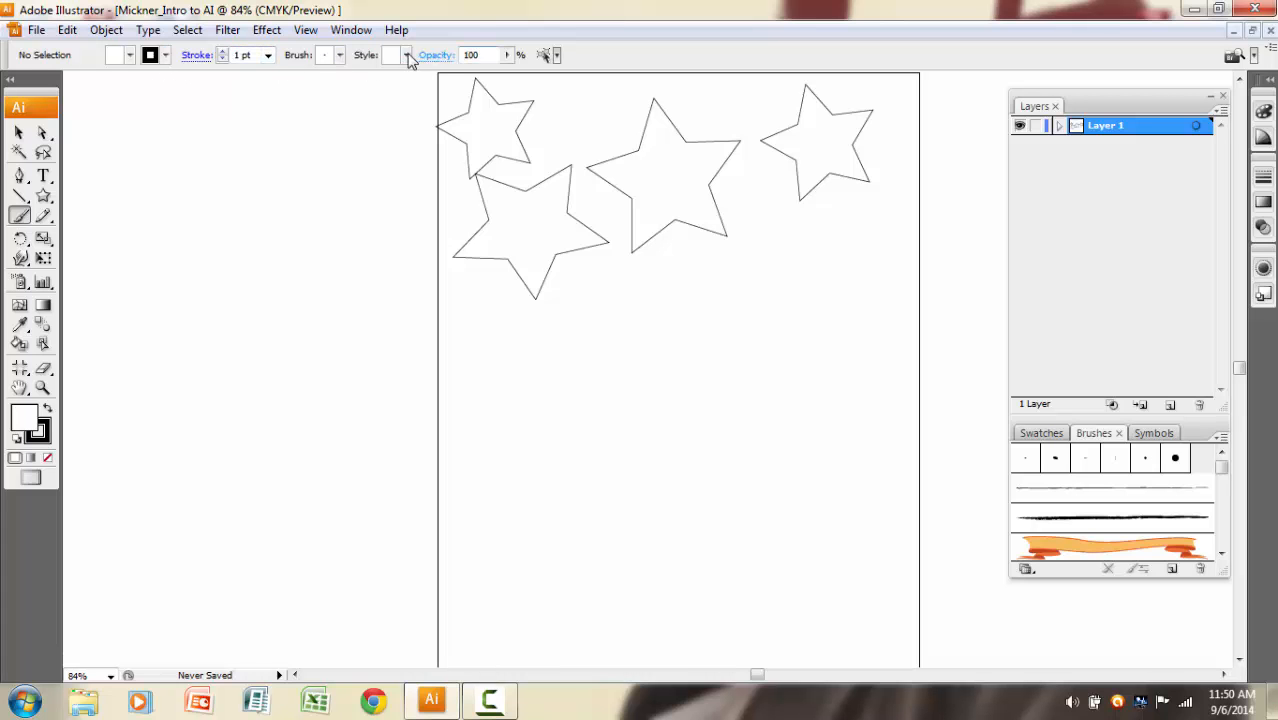
{"action": "left_click", "coordinate": [340, 55]}
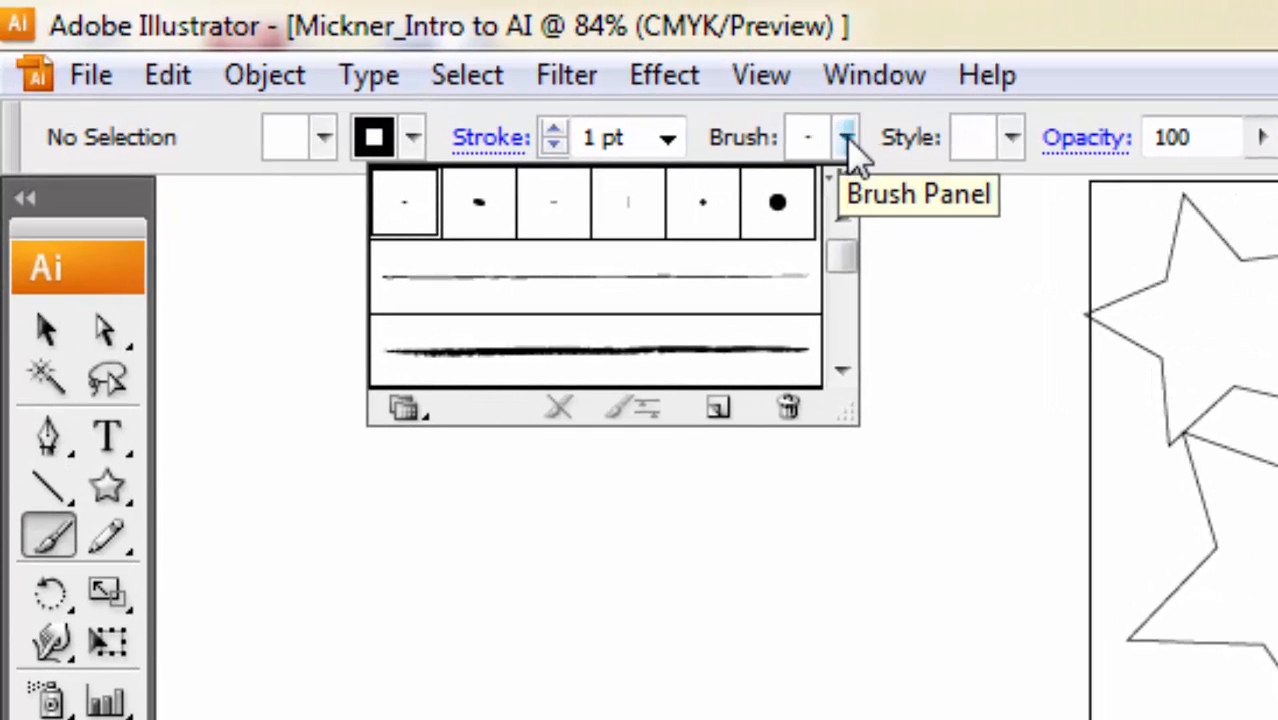
{"action": "mouse_move", "coordinate": [839, 236]}
{"action": "left_mouse_down"}
{"action": "mouse_move", "coordinate": [843, 295]}
{"action": "mouse_move", "coordinate": [838, 242]}
{"action": "left_mouse_up"}
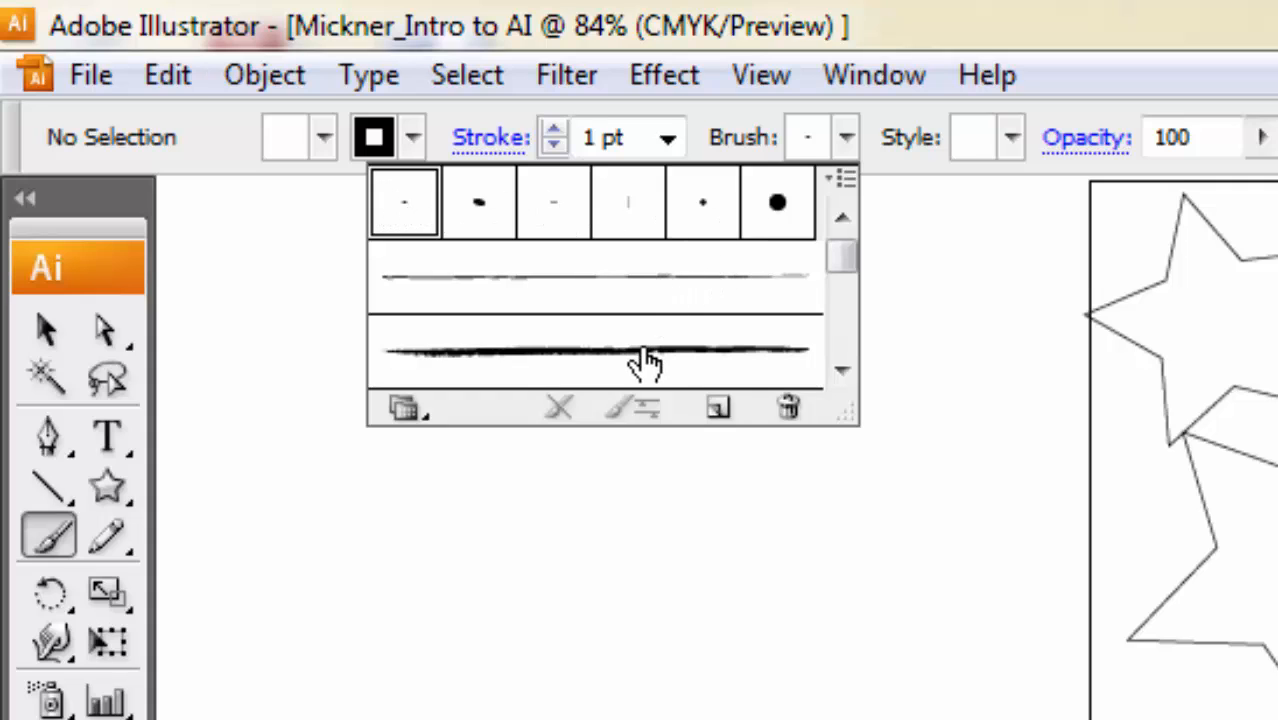
{"action": "mouse_move", "coordinate": [843, 262]}
{"action": "left_mouse_down"}
{"action": "mouse_move", "coordinate": [845, 320]}
{"action": "mouse_move", "coordinate": [840, 264]}
{"action": "left_mouse_up"}
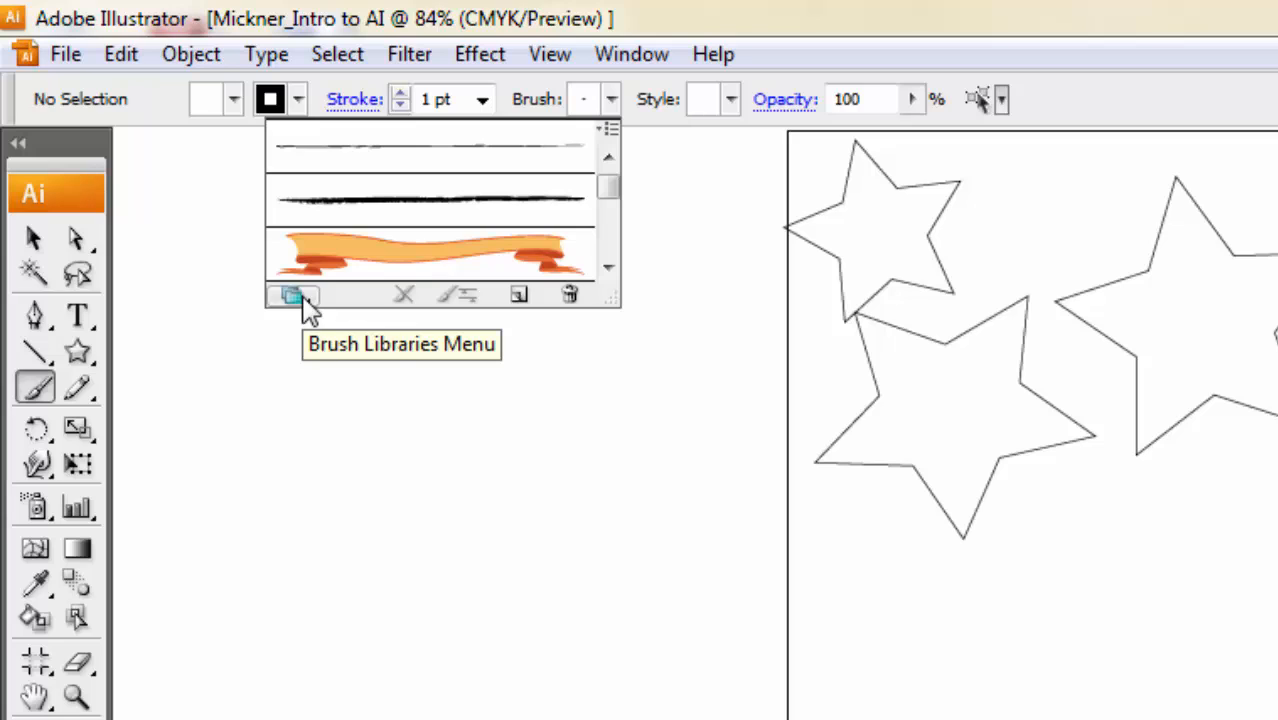
Open the Decorative_Scatter brush library, dismiss the Windows color scheme prompt, and enlarge the library until all its brushes show.
{"action": "left_click", "coordinate": [292, 296]}
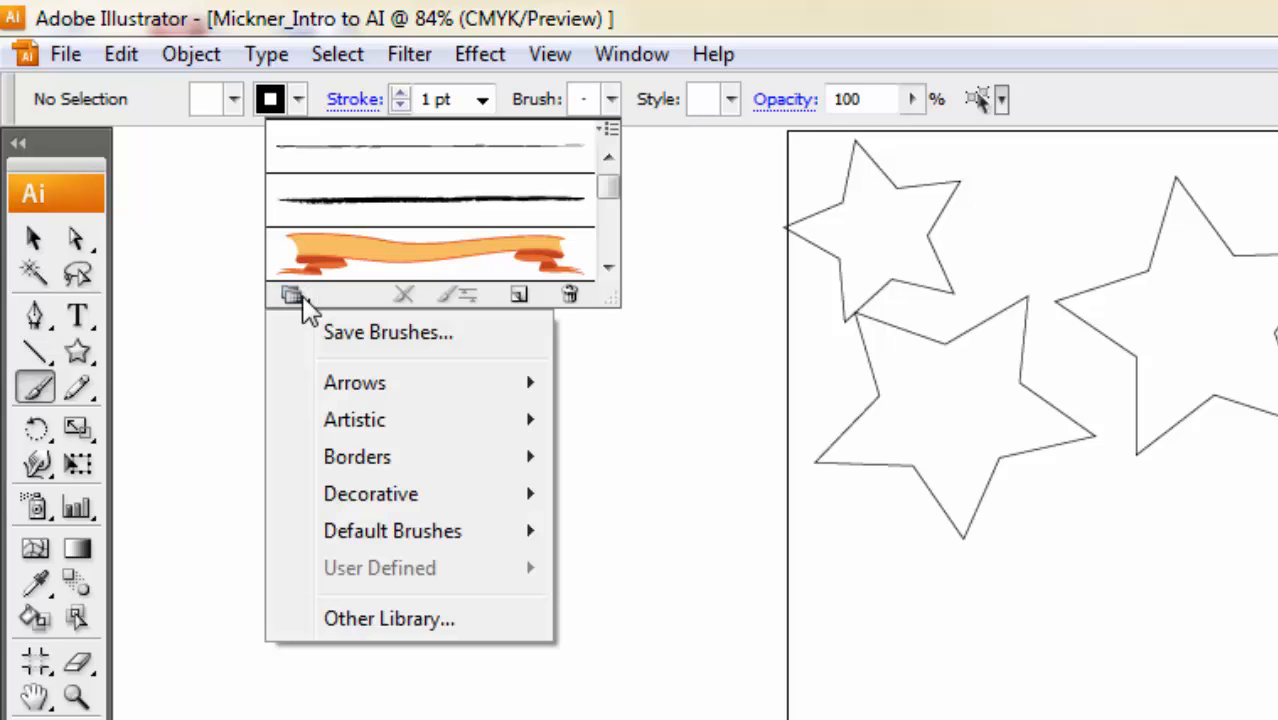
{"action": "mouse_move", "coordinate": [370, 393]}
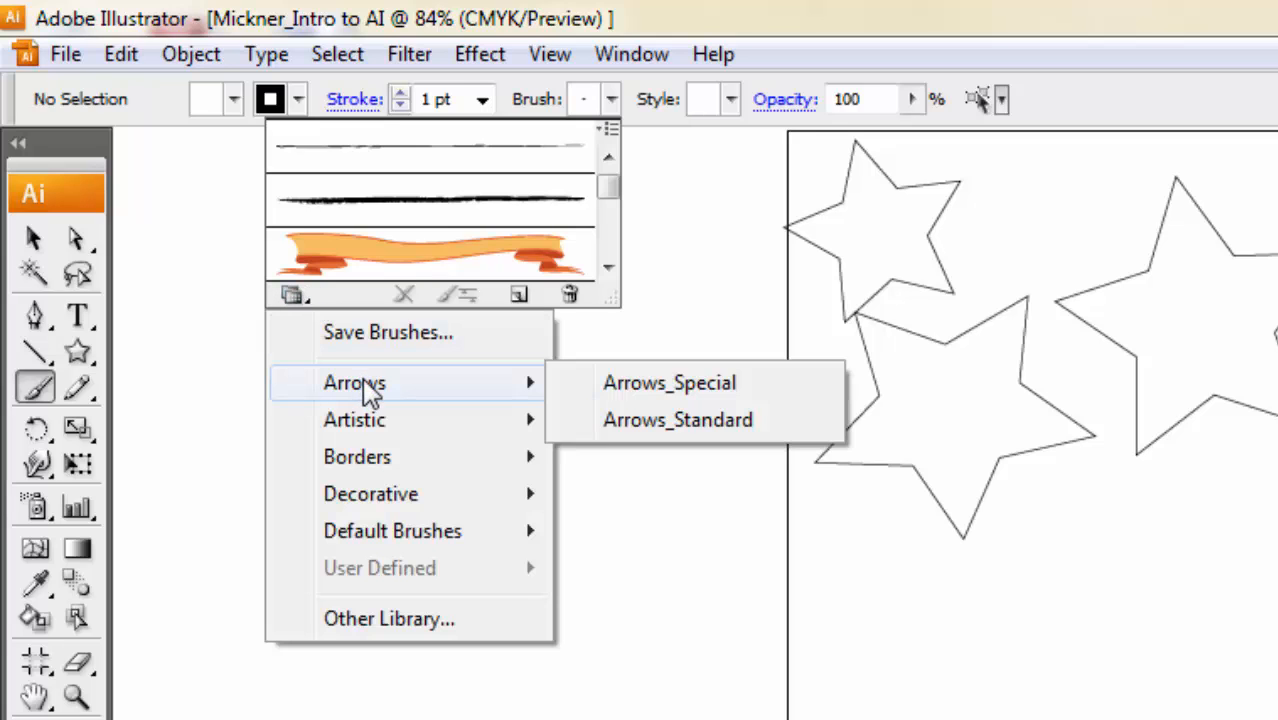
{"action": "mouse_move", "coordinate": [370, 428]}
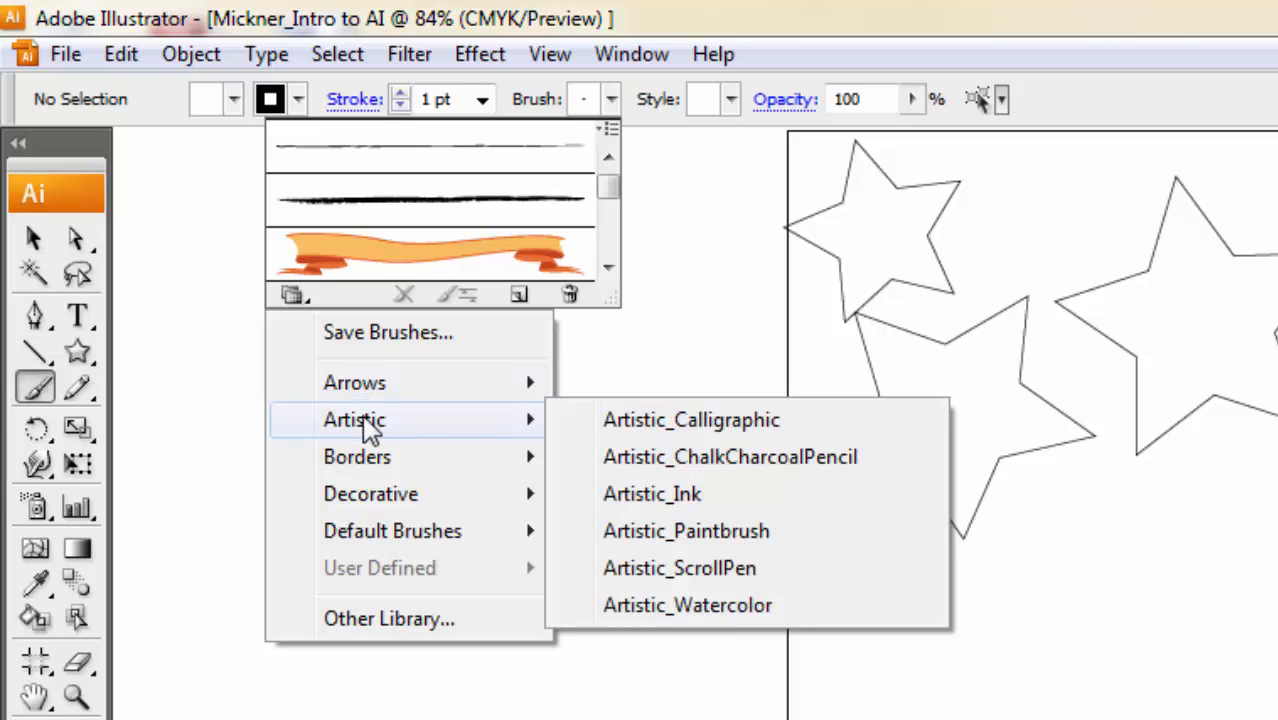
{"action": "mouse_move", "coordinate": [370, 466]}
{"action": "mouse_move", "coordinate": [380, 515]}
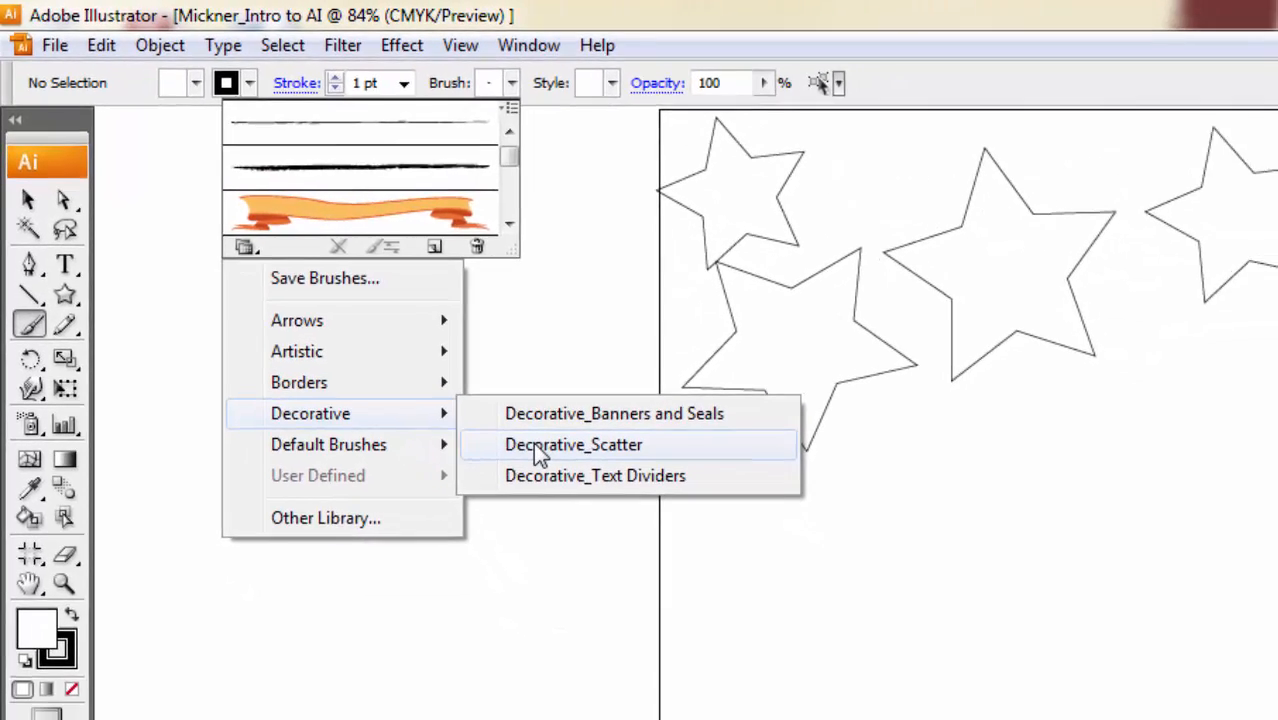
{"action": "left_click", "coordinate": [582, 482]}
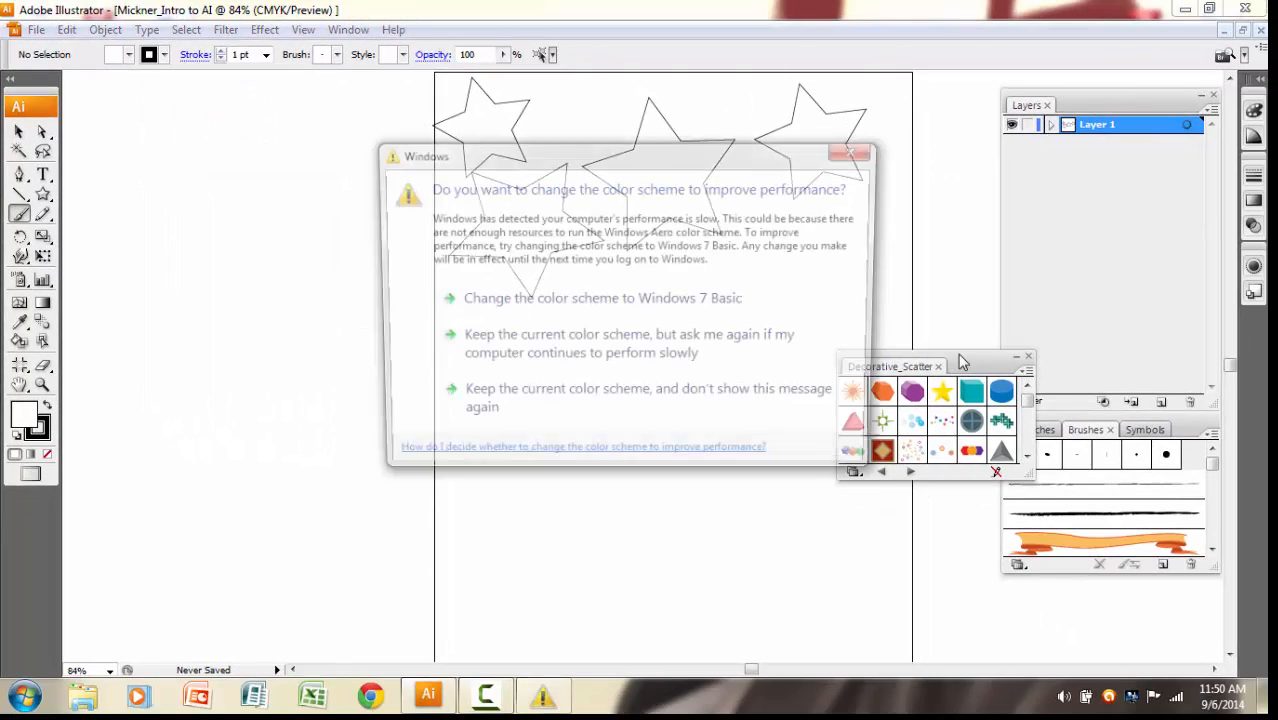
{"action": "left_click", "coordinate": [862, 153]}
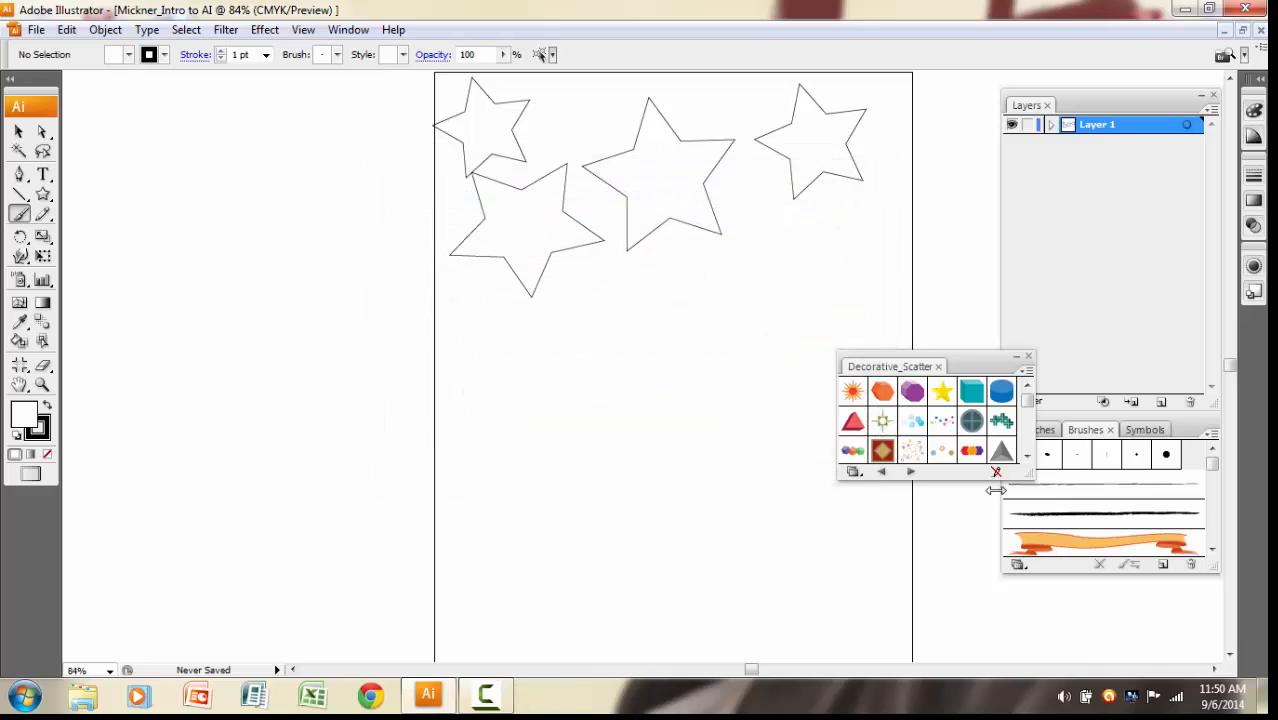
{"action": "left_click_drag", "start_coordinate": [1026, 473], "coordinate": [1030, 605]}
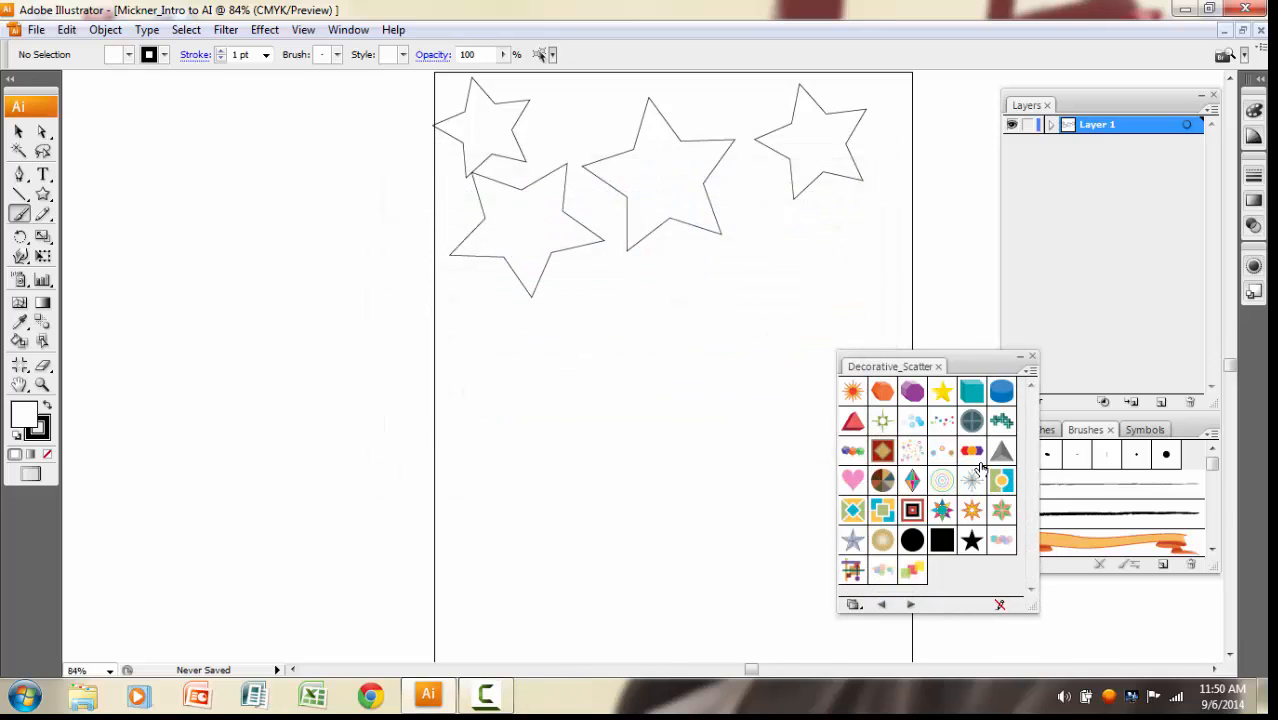
Paint a curved stroke about 2.91 in wide below the lower star with the Hearts brush, and deselect it.
{"action": "left_click", "coordinate": [853, 481]}
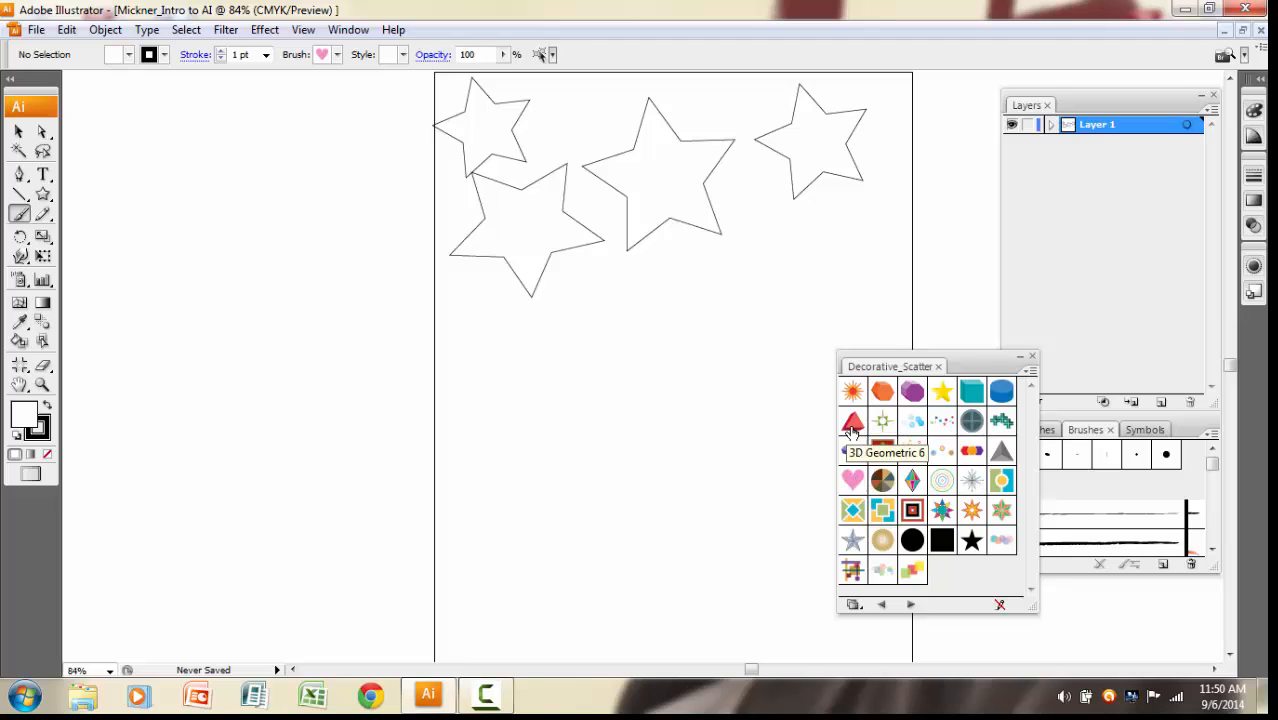
{"action": "mouse_move", "coordinate": [482, 346]}
{"action": "left_mouse_down"}
{"action": "mouse_move", "coordinate": [567, 388]}
{"action": "mouse_move", "coordinate": [651, 348]}
{"action": "left_mouse_up"}
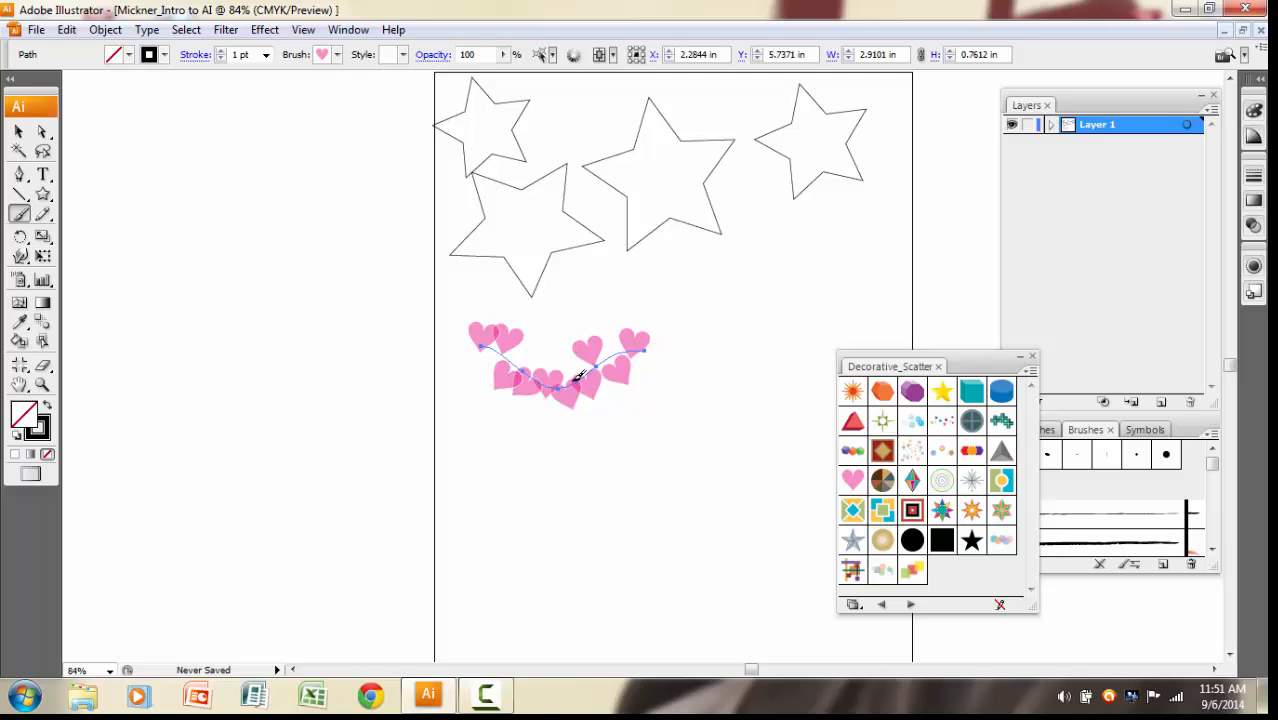
{"action": "left_click", "coordinate": [186, 29]}
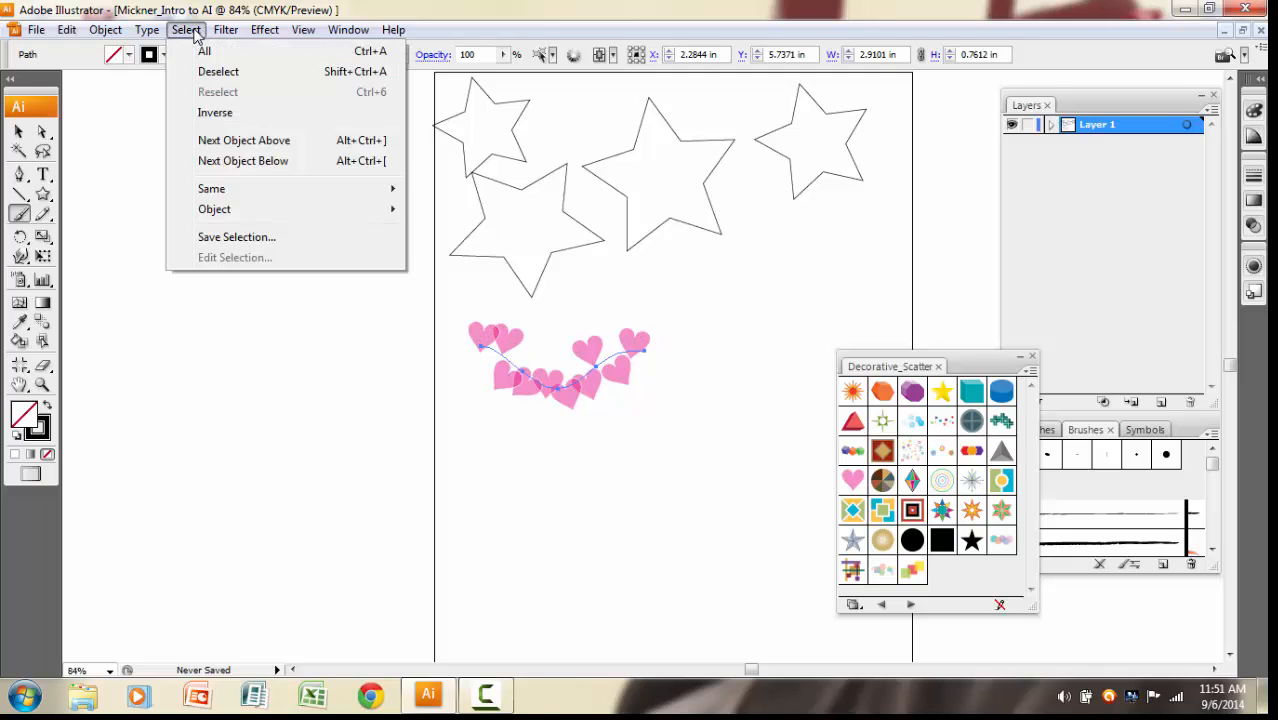
{"action": "left_click", "coordinate": [205, 74]}
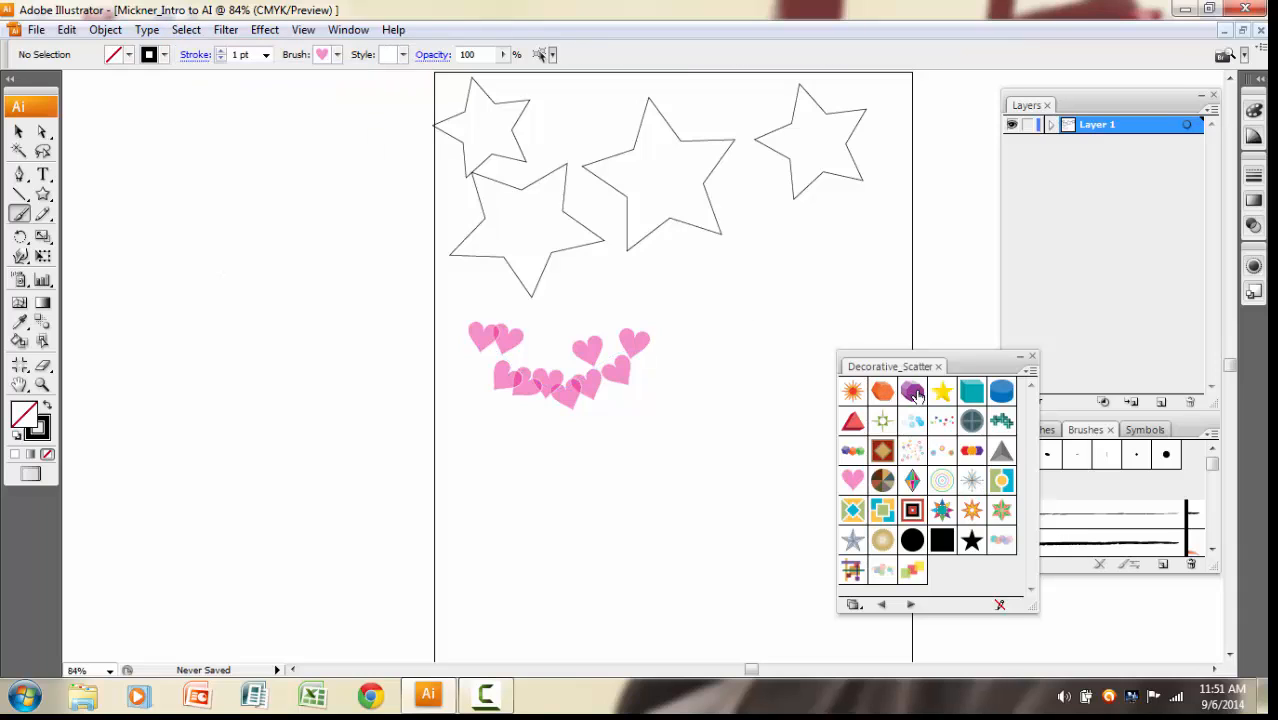
Paint a wavy stroke about 3.13 in wide below the large star with the yellow star brush, deselect it, and close the brush library.
{"action": "left_click", "coordinate": [942, 391]}
{"action": "mouse_move", "coordinate": [720, 280]}
{"action": "left_mouse_down"}
{"action": "mouse_move", "coordinate": [815, 254]}
{"action": "mouse_move", "coordinate": [862, 261]}
{"action": "left_mouse_up"}
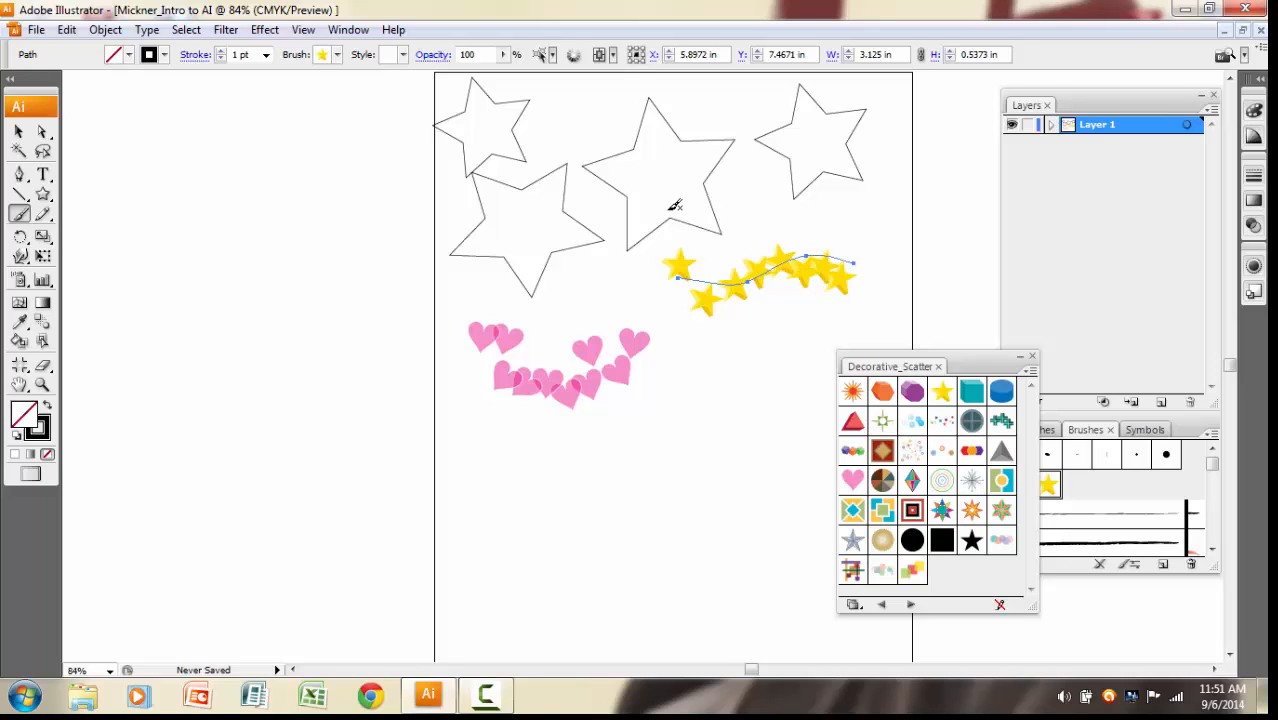
{"action": "left_click", "coordinate": [186, 29]}
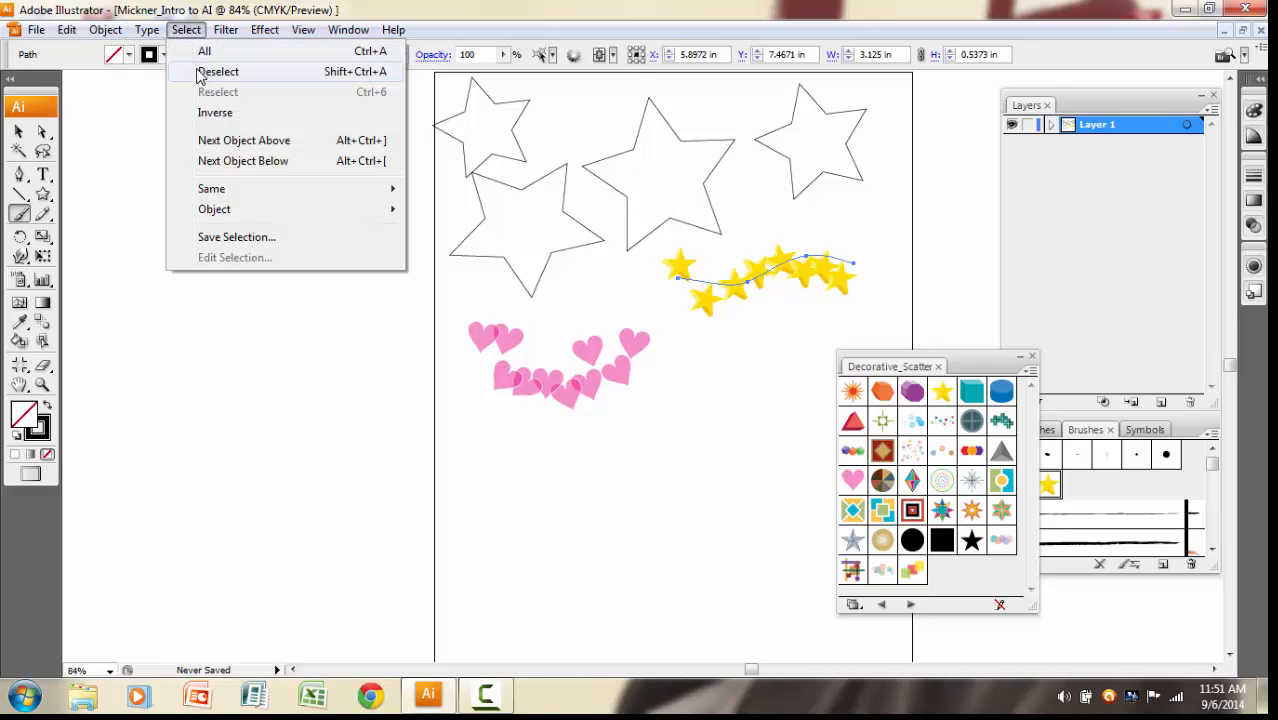
{"action": "left_click", "coordinate": [205, 72]}
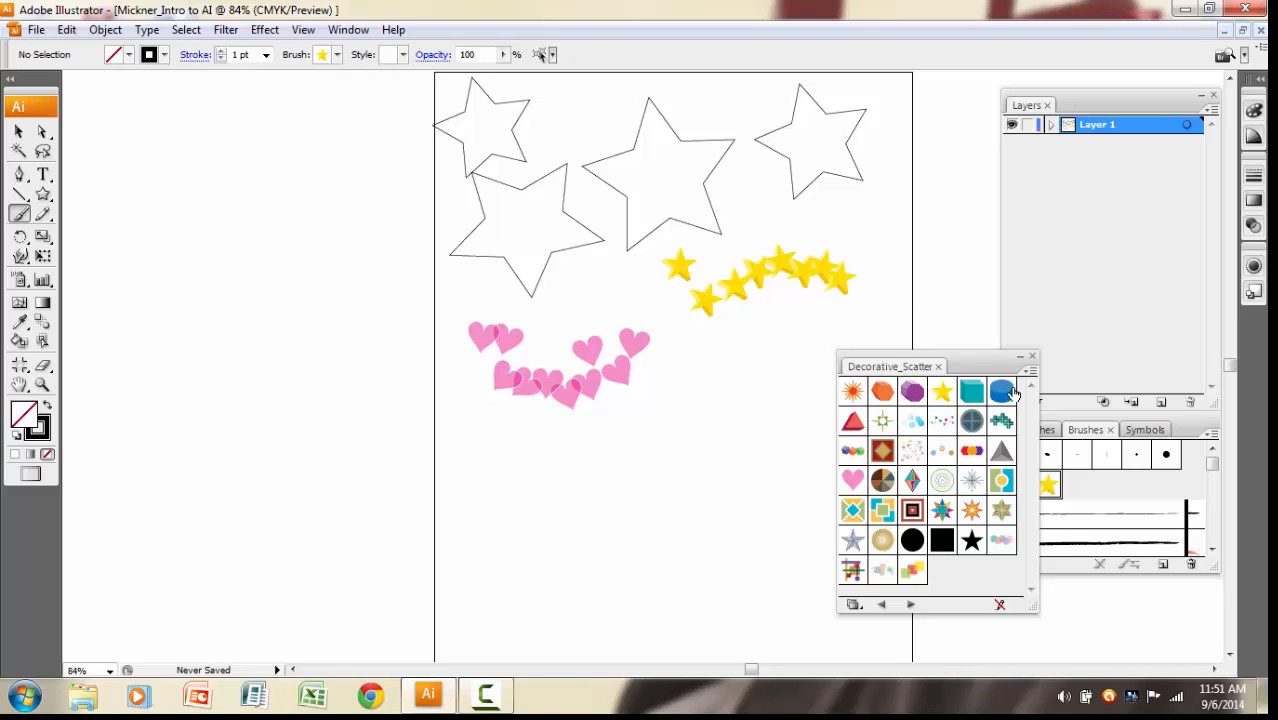
{"action": "left_click", "coordinate": [1033, 358]}
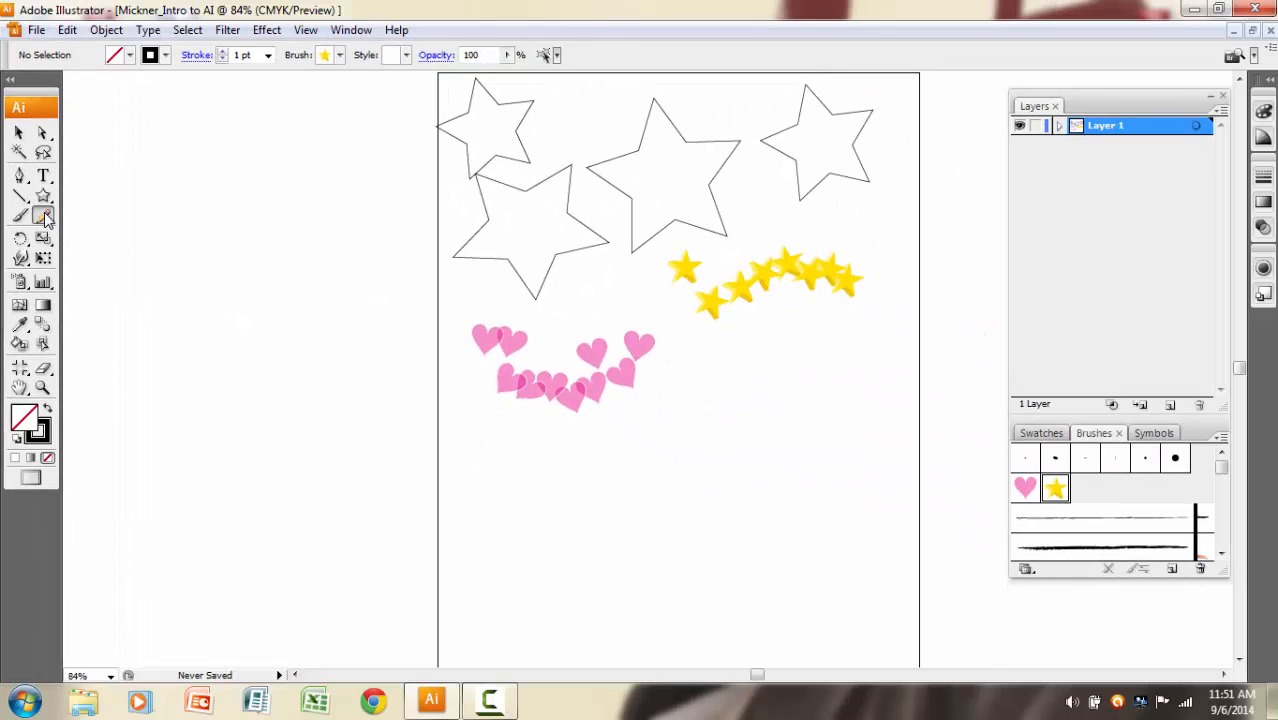
Switch through the Pencil, Pen and Eyedropper tools to compare their cursors, dismissing the Windows color scheme prompt.
{"action": "left_click", "coordinate": [44, 217]}
{"action": "left_click", "coordinate": [24, 176]}
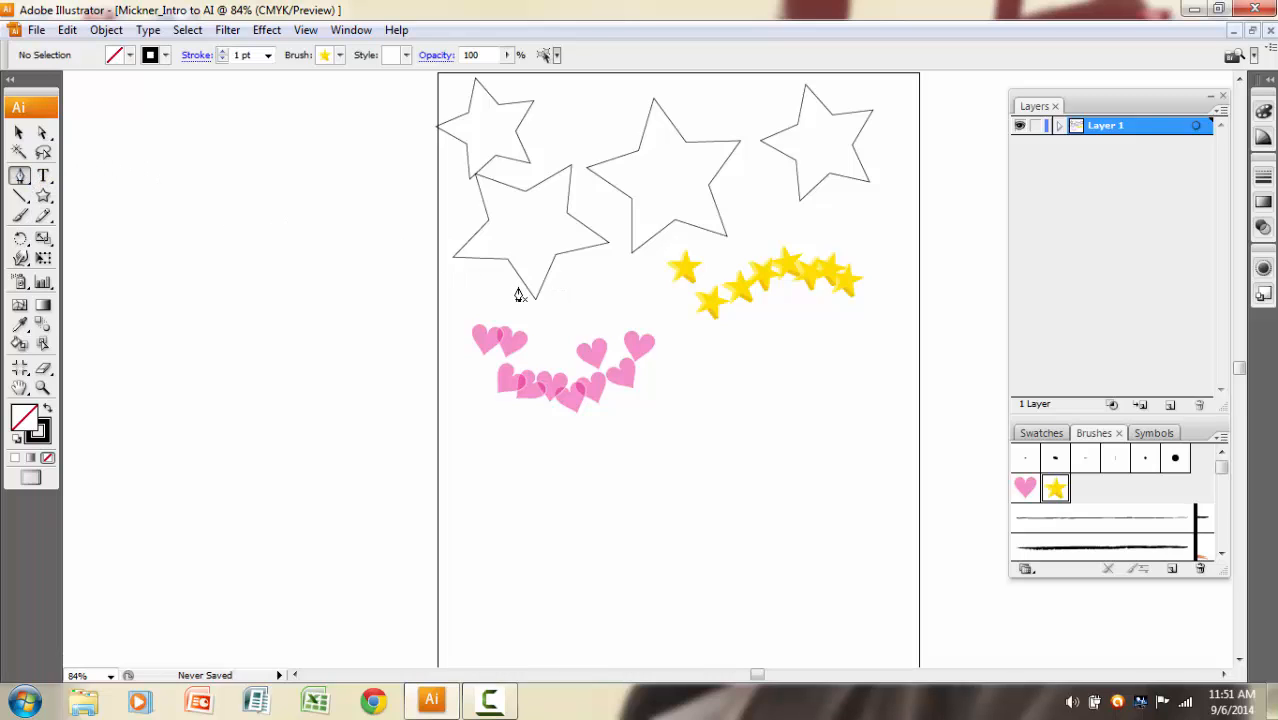
{"action": "left_click", "coordinate": [20, 326]}
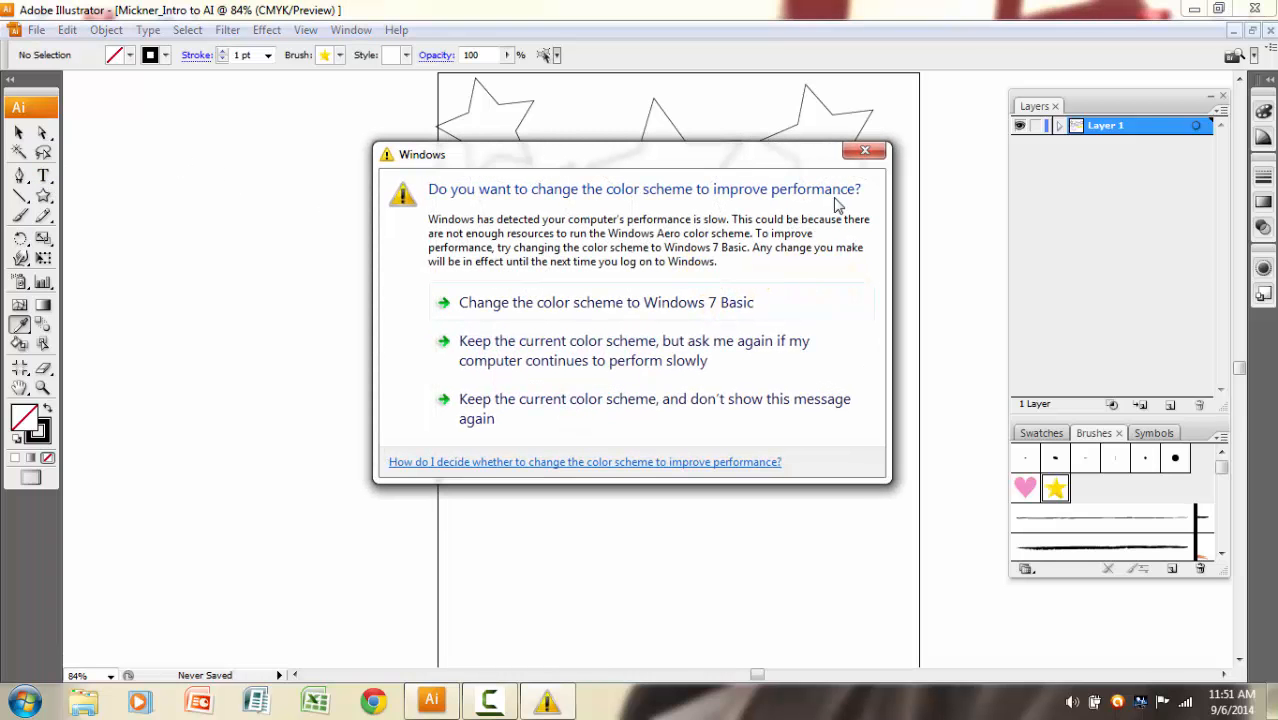
{"action": "left_click", "coordinate": [864, 152]}
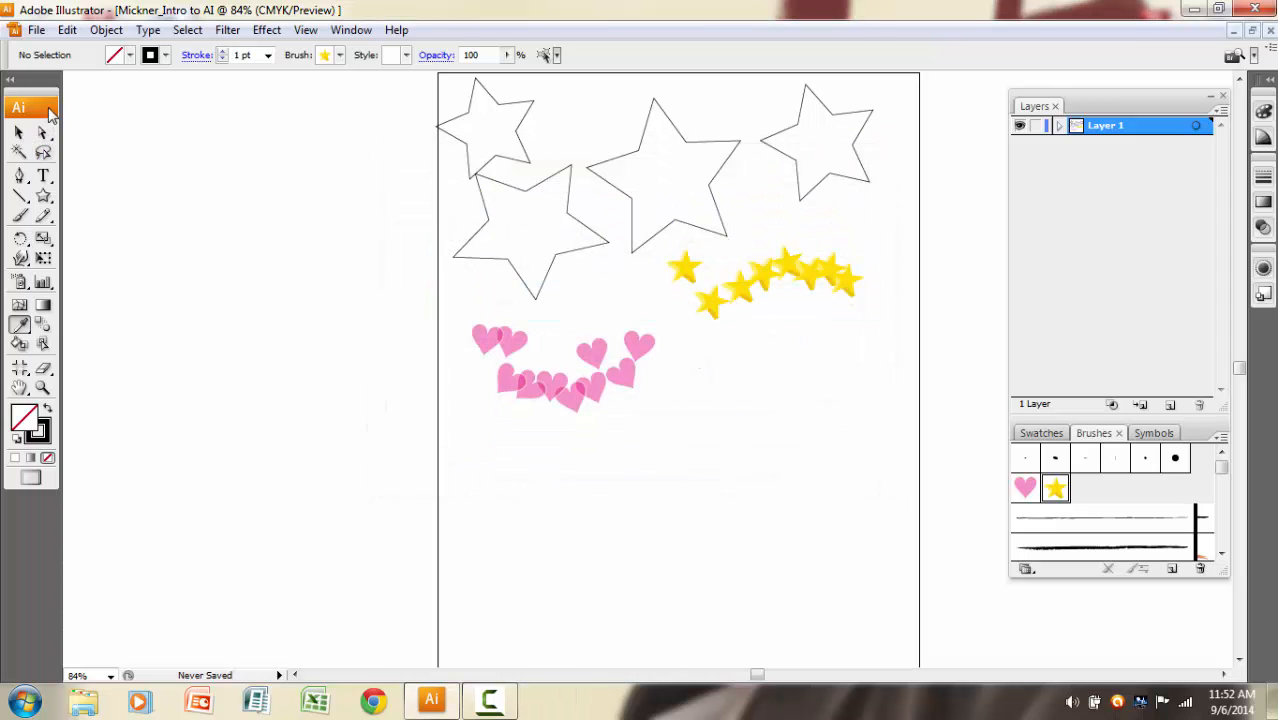
Turn on Use Precise Cursors in the General preferences and paint a short yellow-star stroke just above the hearts.
{"action": "left_click", "coordinate": [67, 29]}
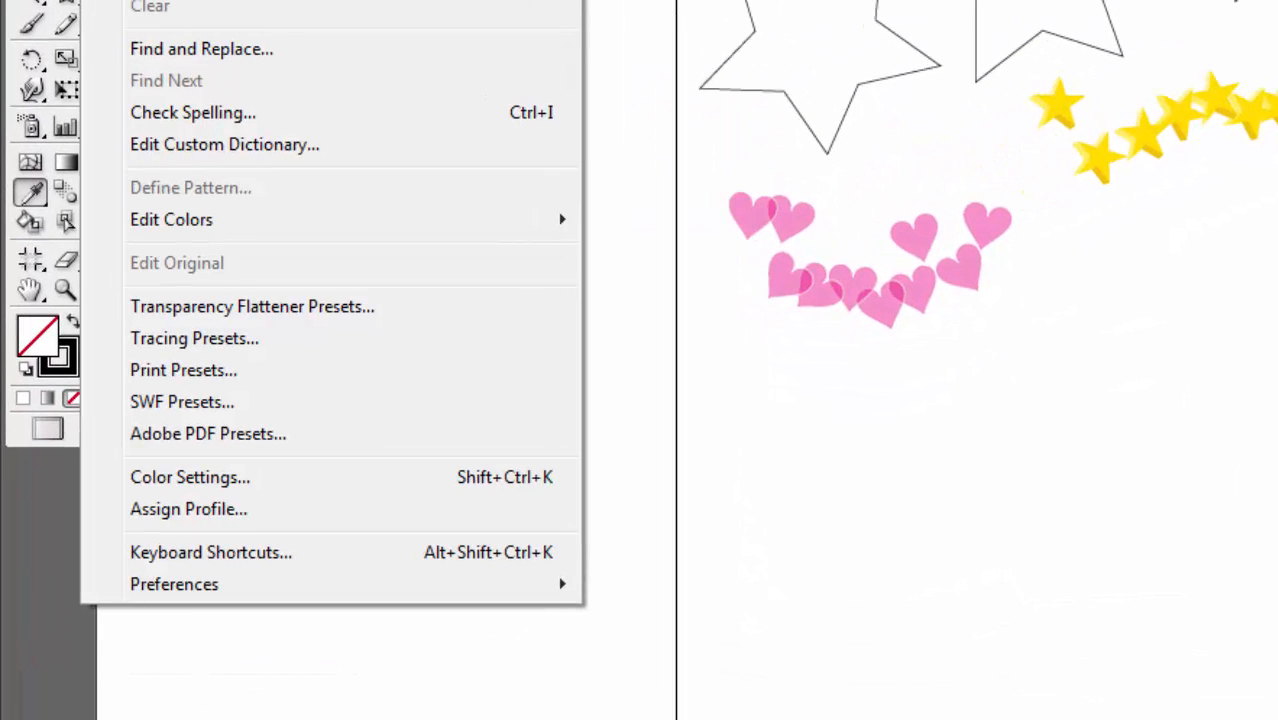
{"action": "mouse_move", "coordinate": [177, 588]}
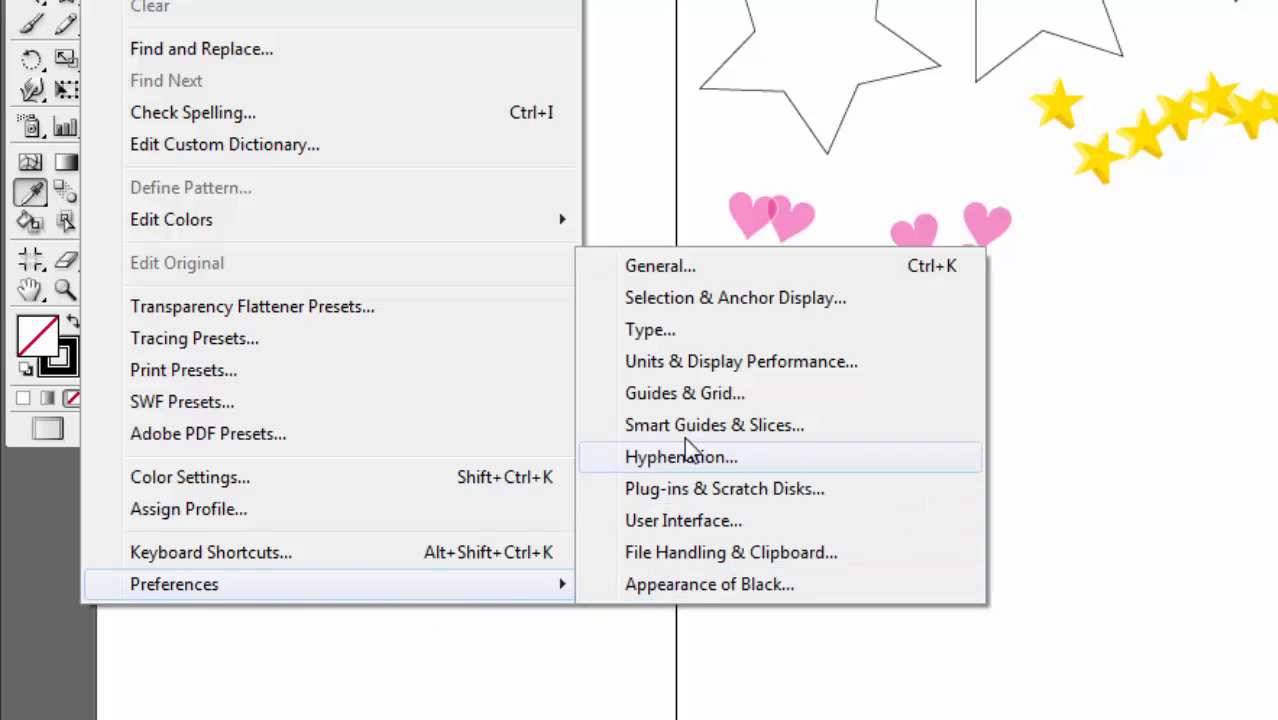
{"action": "left_click", "coordinate": [622, 278]}
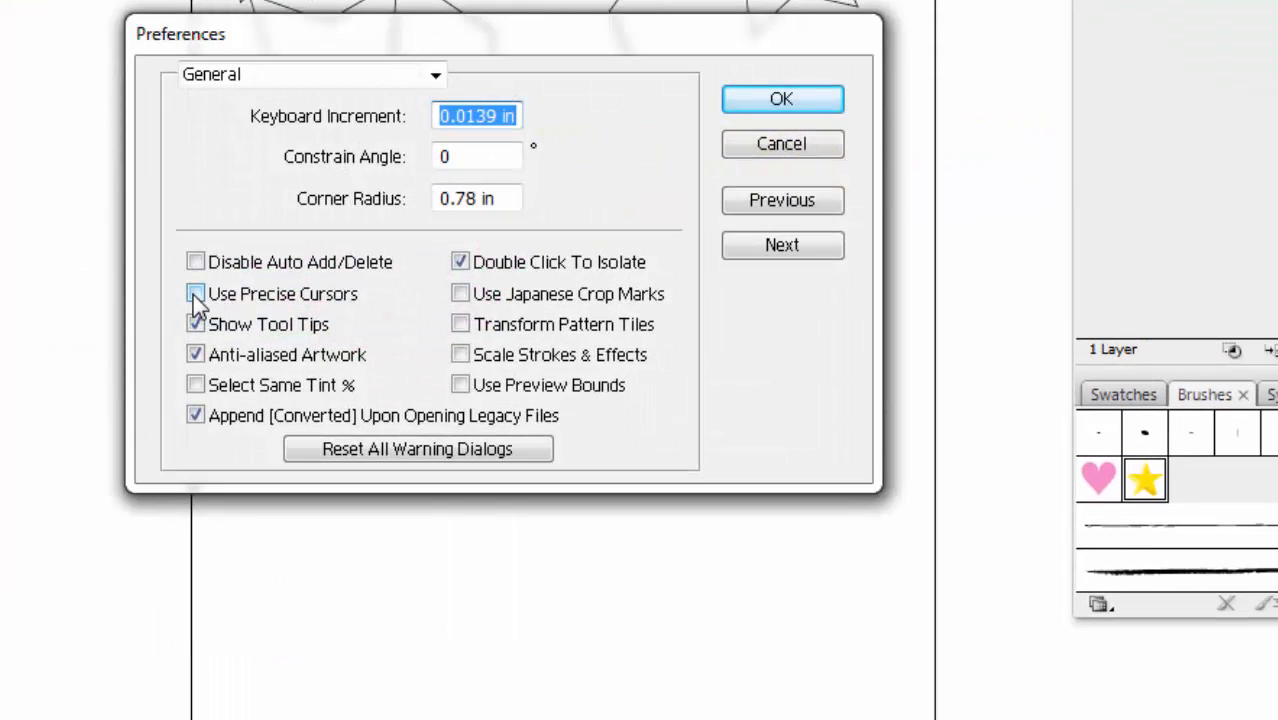
{"action": "left_click", "coordinate": [197, 295]}
{"action": "left_click", "coordinate": [740, 99]}
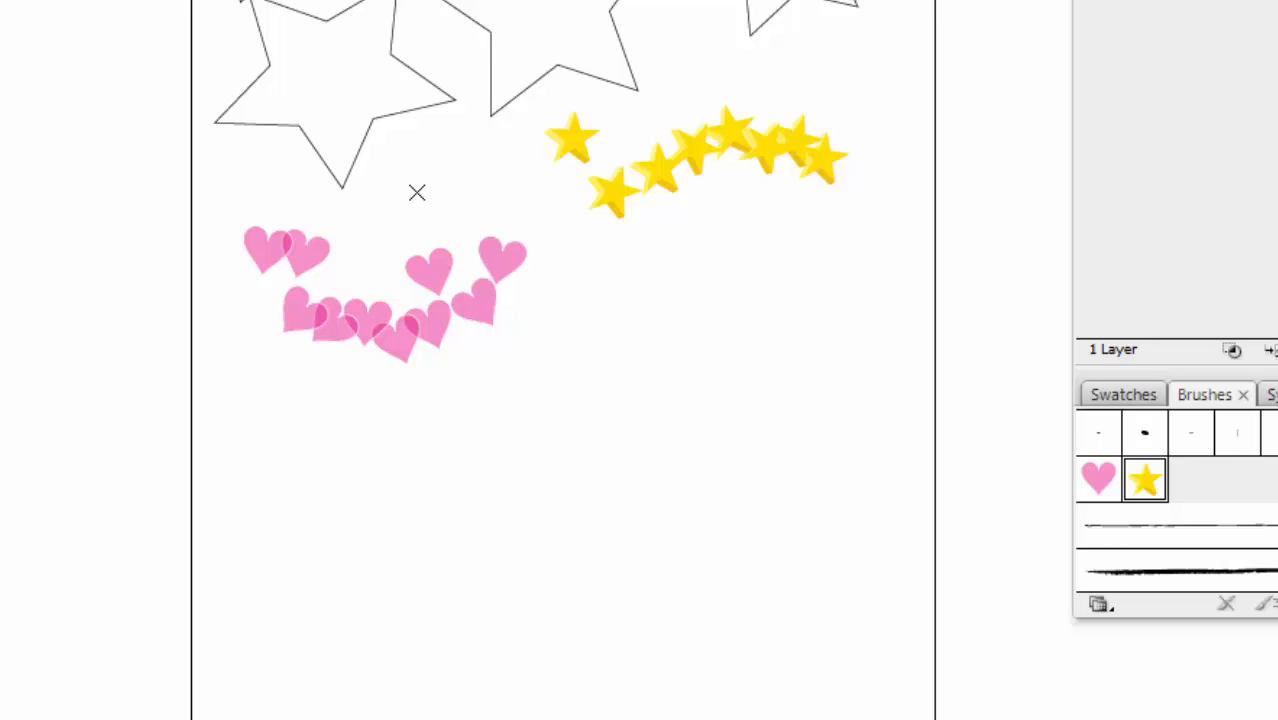
{"action": "left_click_drag", "start_coordinate": [417, 192], "coordinate": [548, 213]}
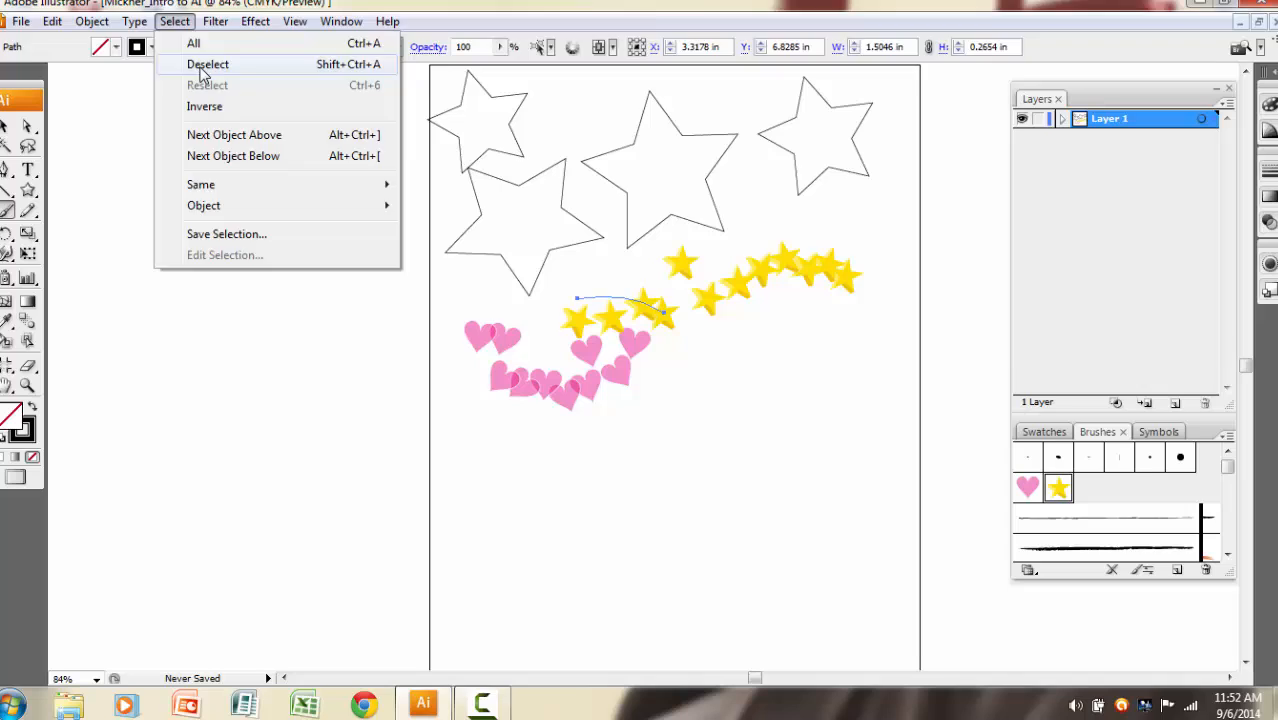
Deselect the yellow-star stroke and turn off Use Precise Cursors in the General preferences.
{"action": "left_click", "coordinate": [210, 73]}
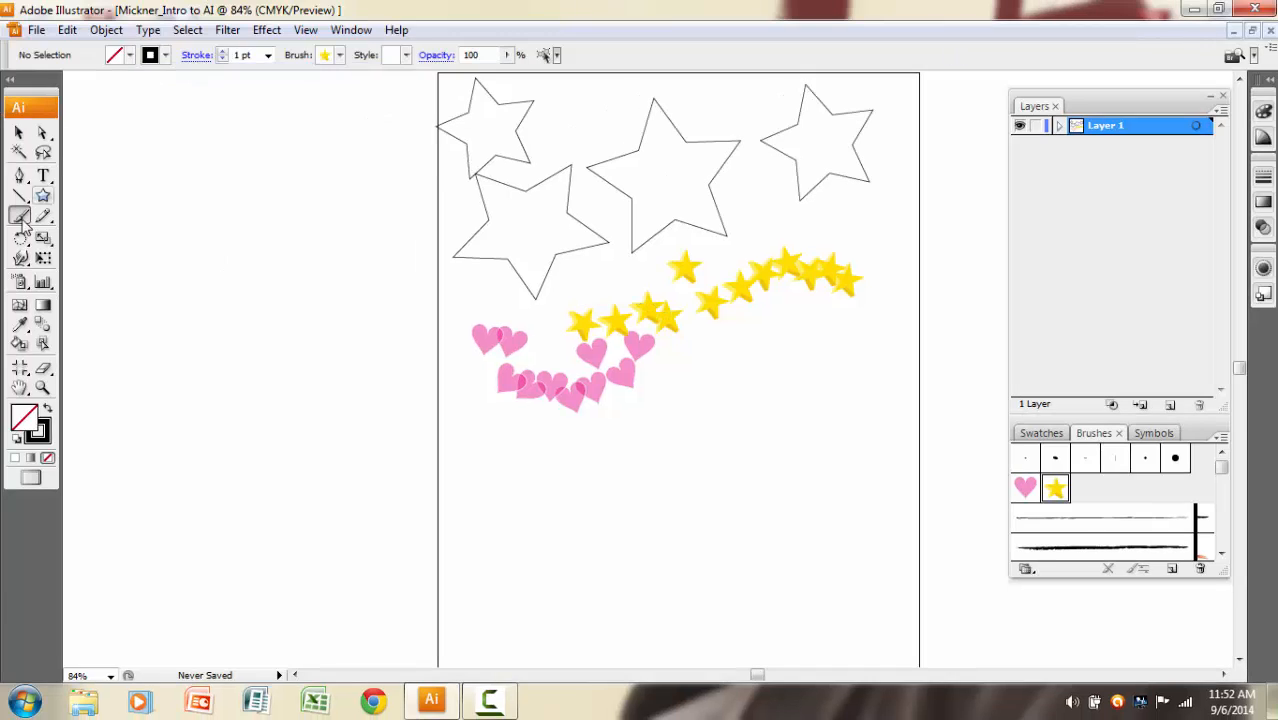
{"action": "left_click", "coordinate": [68, 30]}
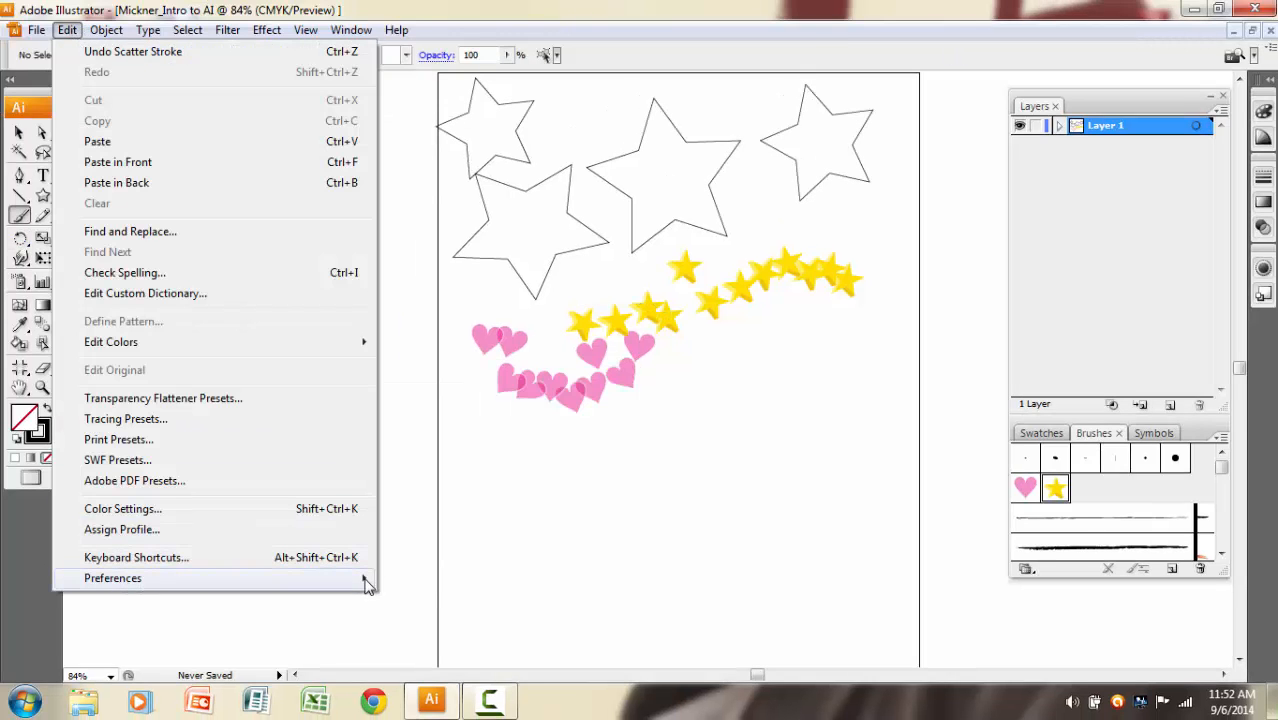
{"action": "mouse_move", "coordinate": [366, 585]}
{"action": "left_click", "coordinate": [427, 372]}
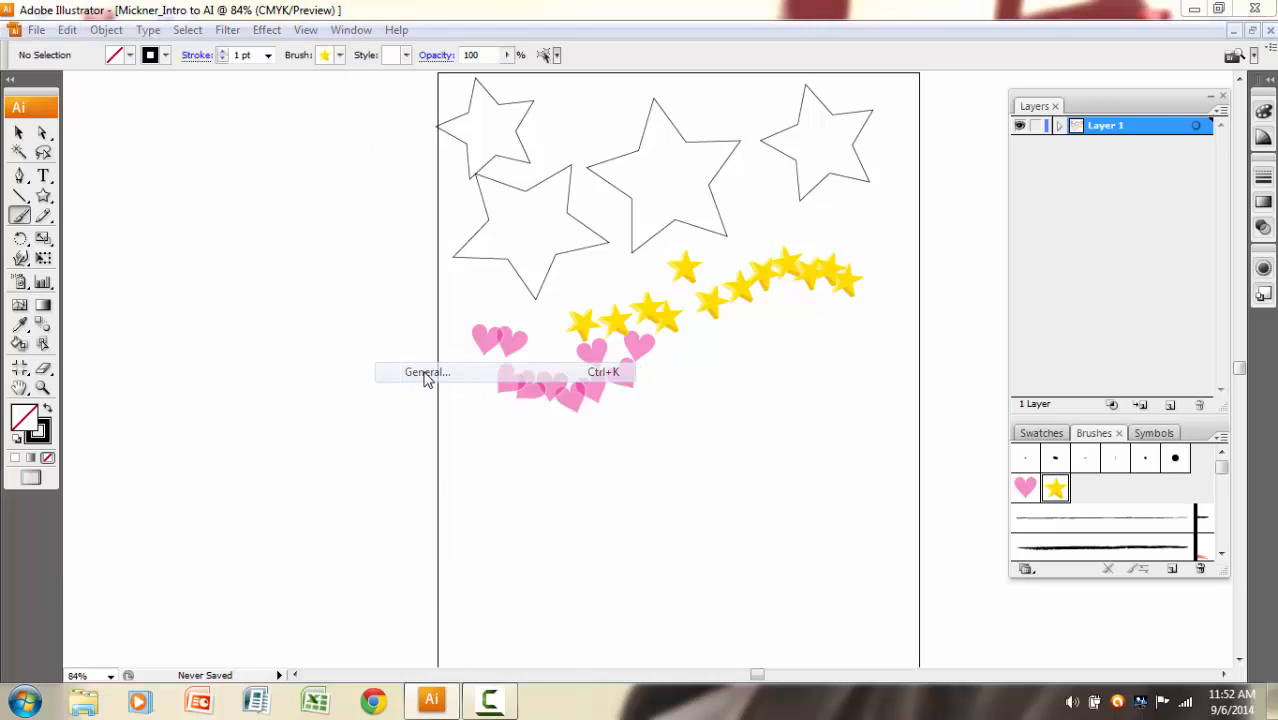
{"action": "left_click", "coordinate": [443, 369]}
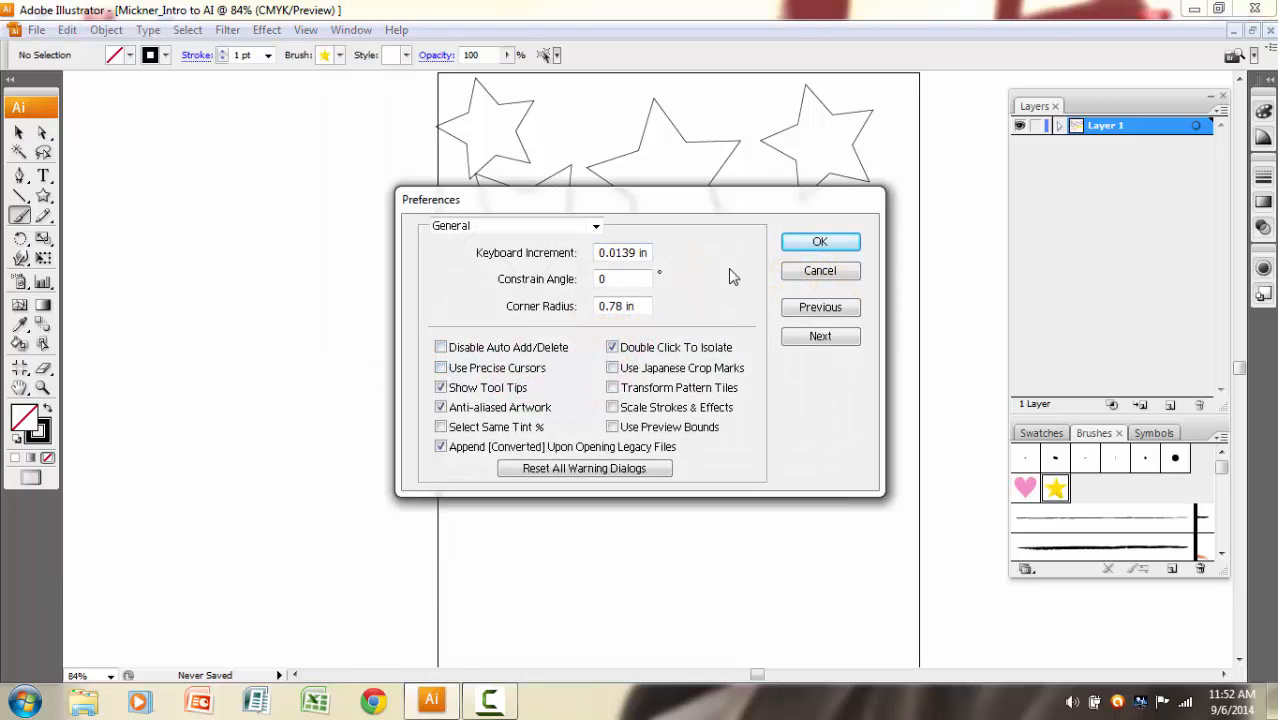
{"action": "left_click", "coordinate": [819, 243]}
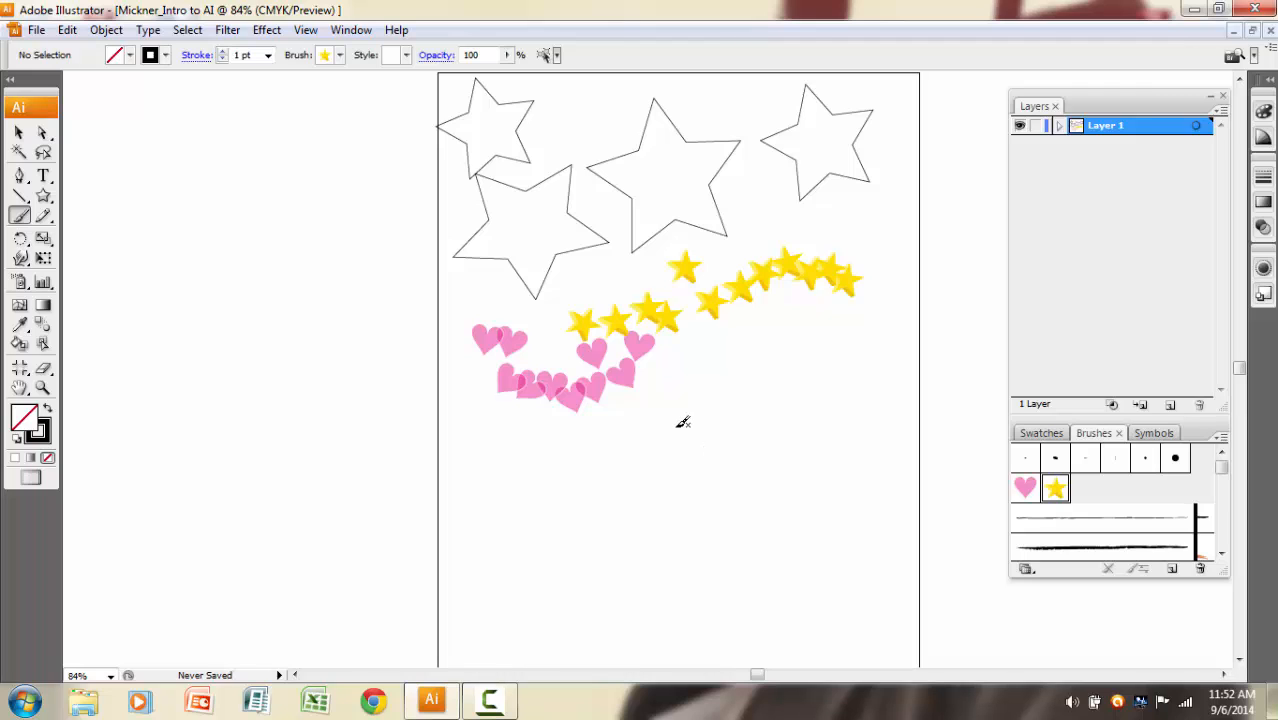
Draw a green-filled rectangle about 2.74 by 1.46 in below the hearts with the Rectangle tool.
{"action": "left_click", "coordinate": [44, 197]}
{"action": "left_click_drag", "start_coordinate": [44, 197], "coordinate": [89, 197]}
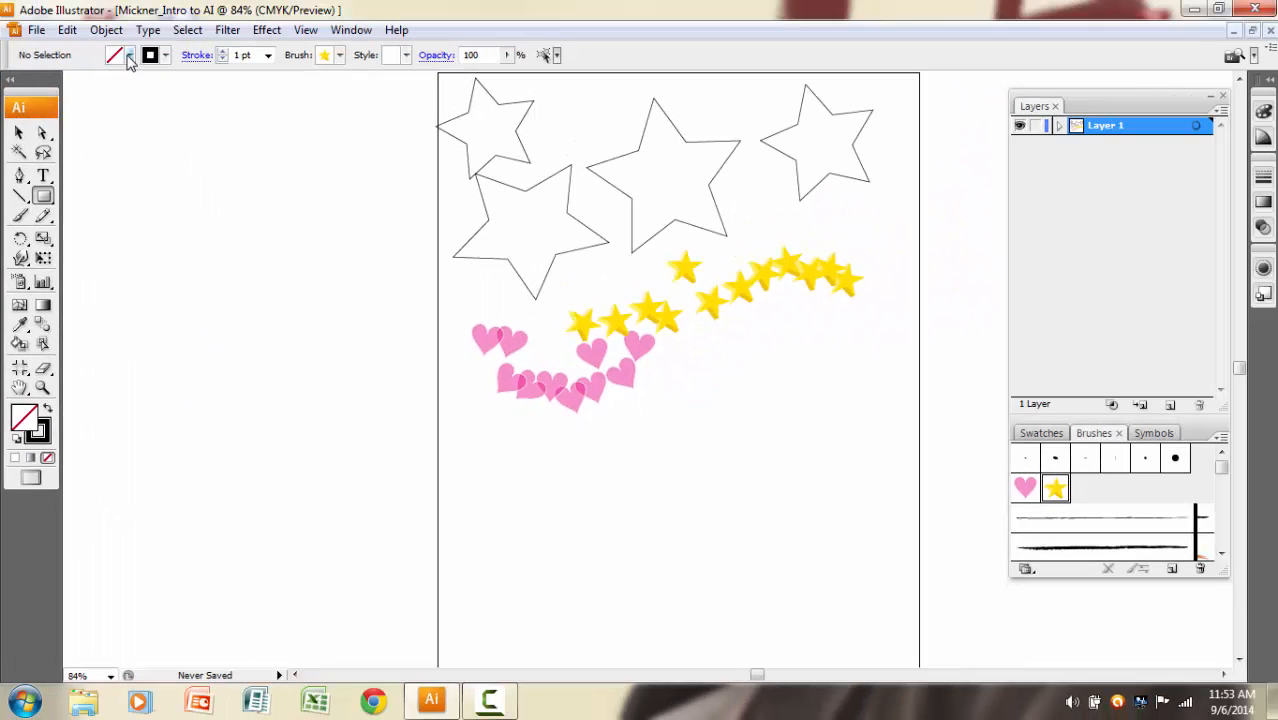
{"action": "left_click", "coordinate": [128, 57]}
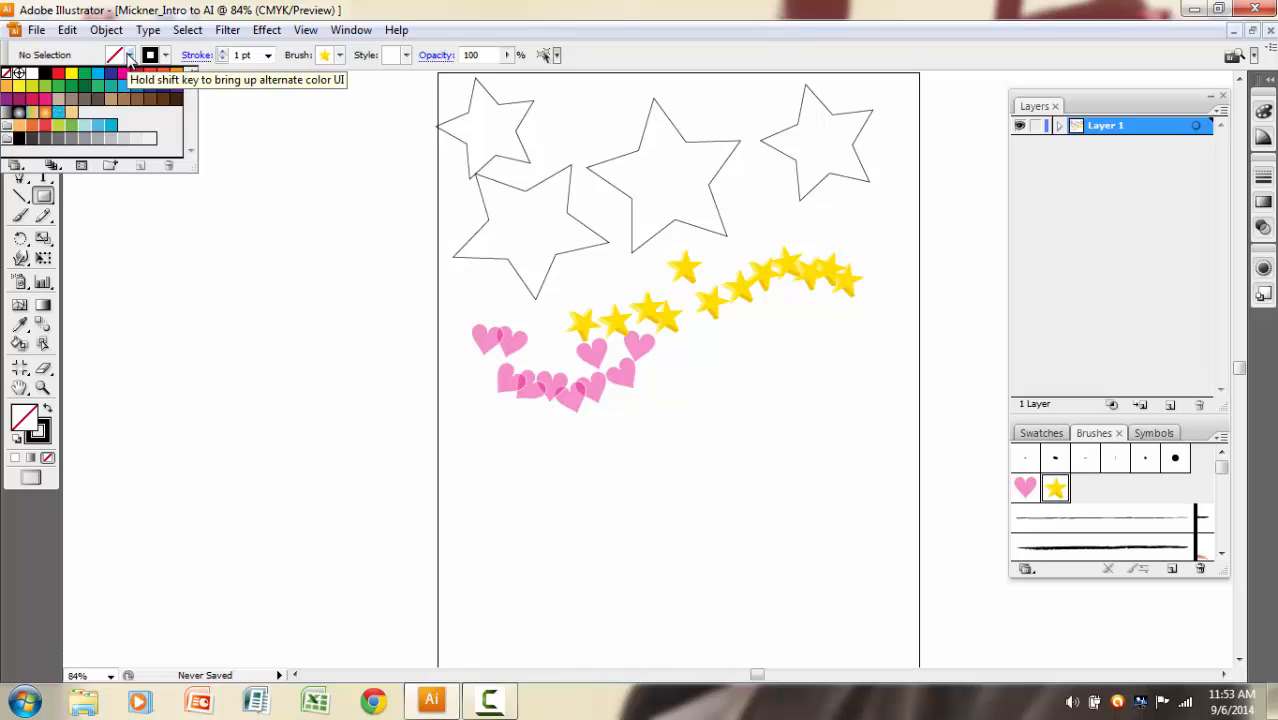
{"action": "left_click", "coordinate": [73, 87]}
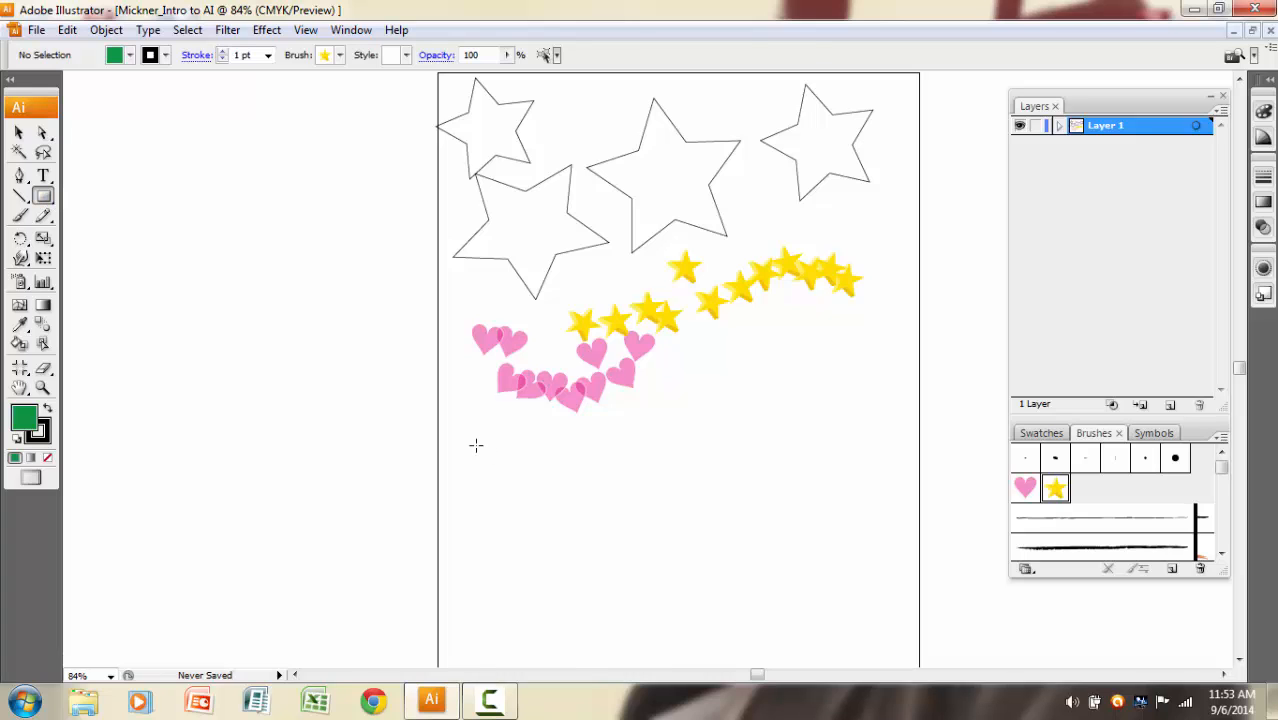
{"action": "left_click_drag", "start_coordinate": [472, 444], "coordinate": [627, 524]}
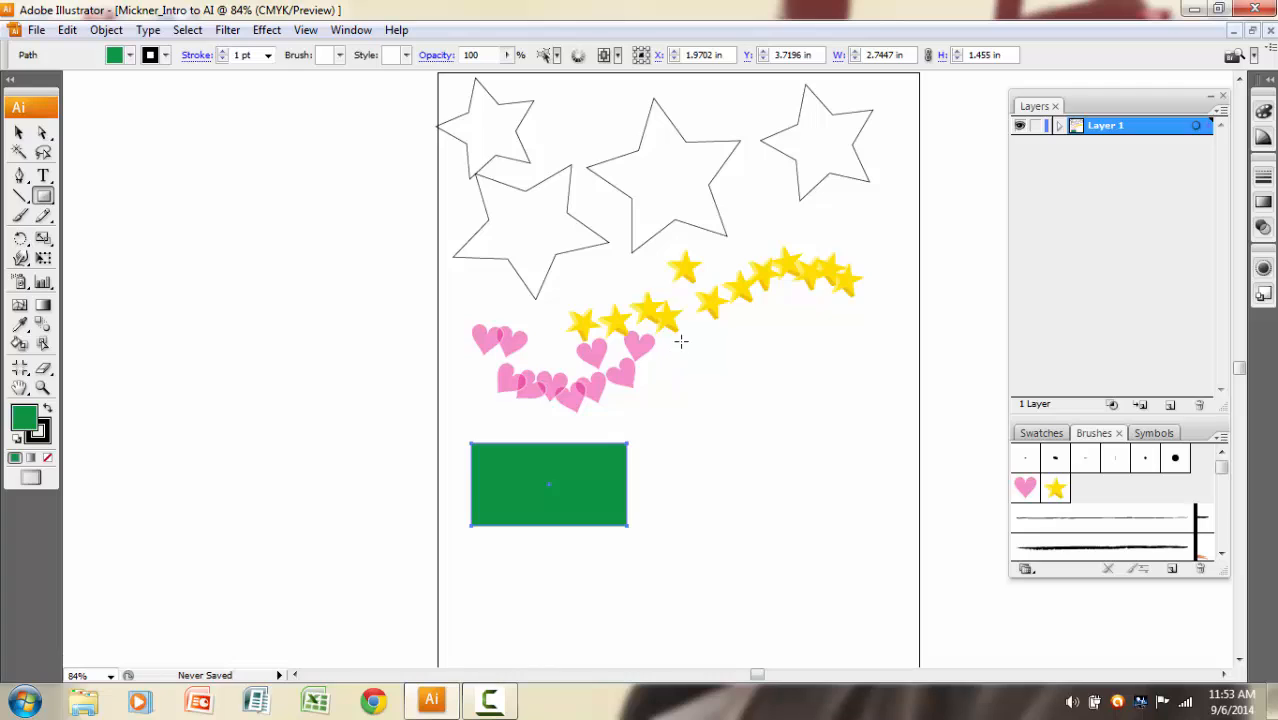
Draw a rectangle about 1.59 by 0.56 in below the yellow stars, try several fill colors, settle on brown, and deselect it.
{"action": "left_click_drag", "start_coordinate": [680, 342], "coordinate": [769, 371]}
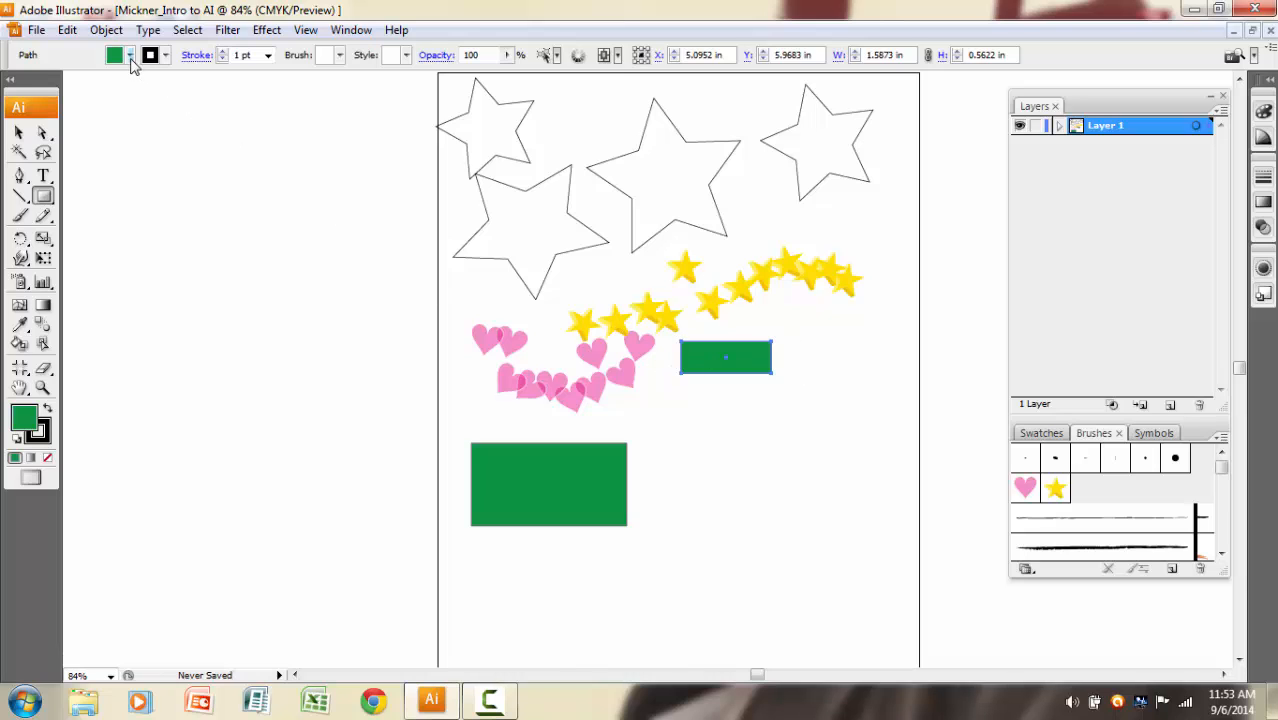
{"action": "left_click", "coordinate": [130, 56]}
{"action": "left_click", "coordinate": [124, 77]}
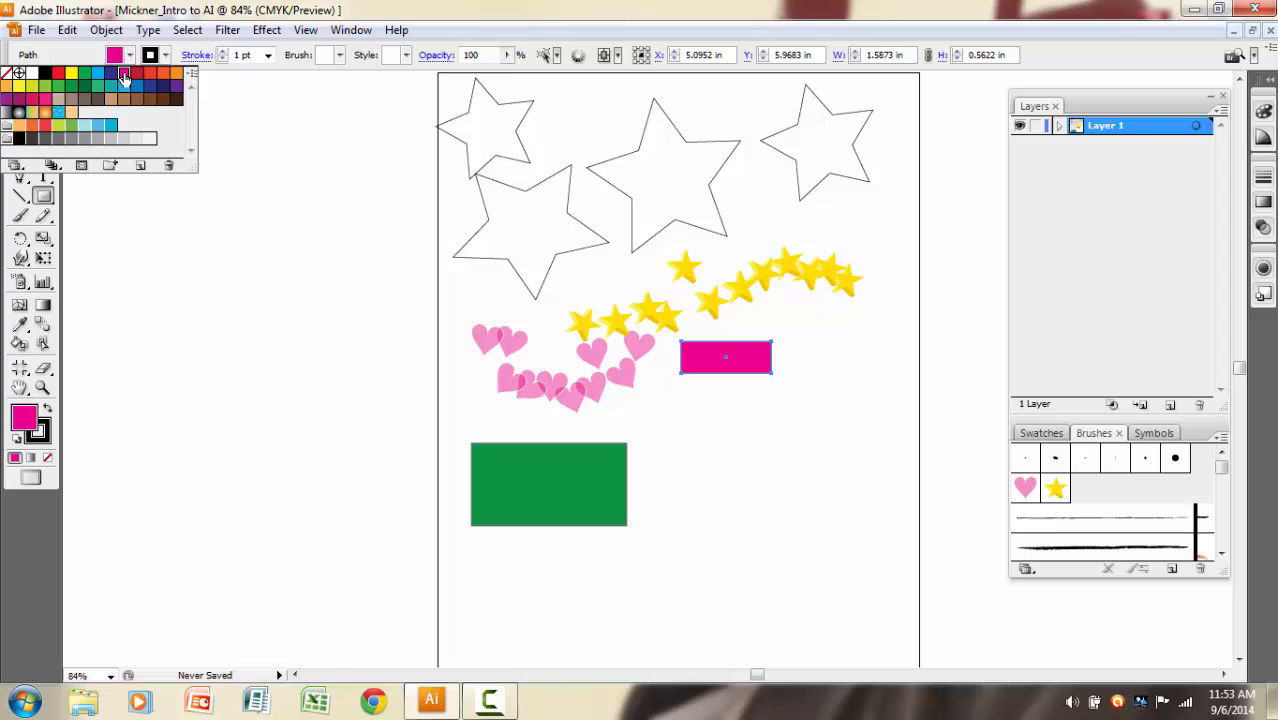
{"action": "left_click", "coordinate": [163, 89]}
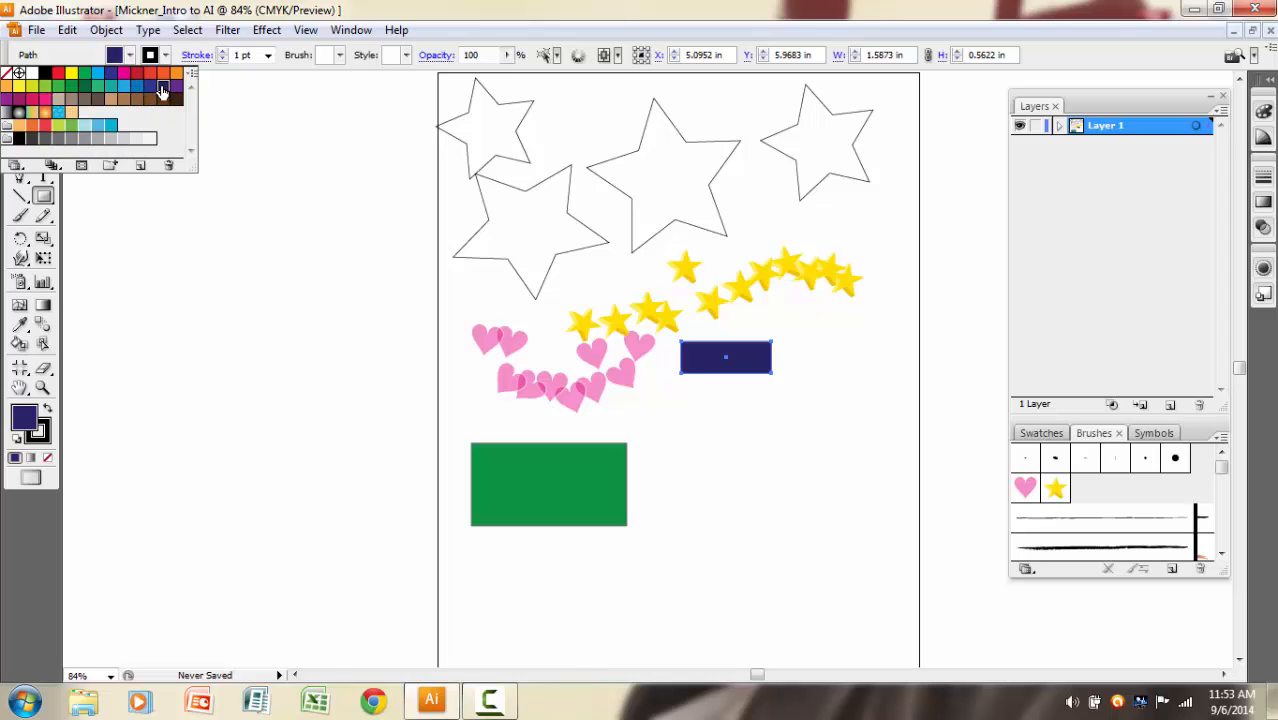
{"action": "left_click", "coordinate": [138, 105]}
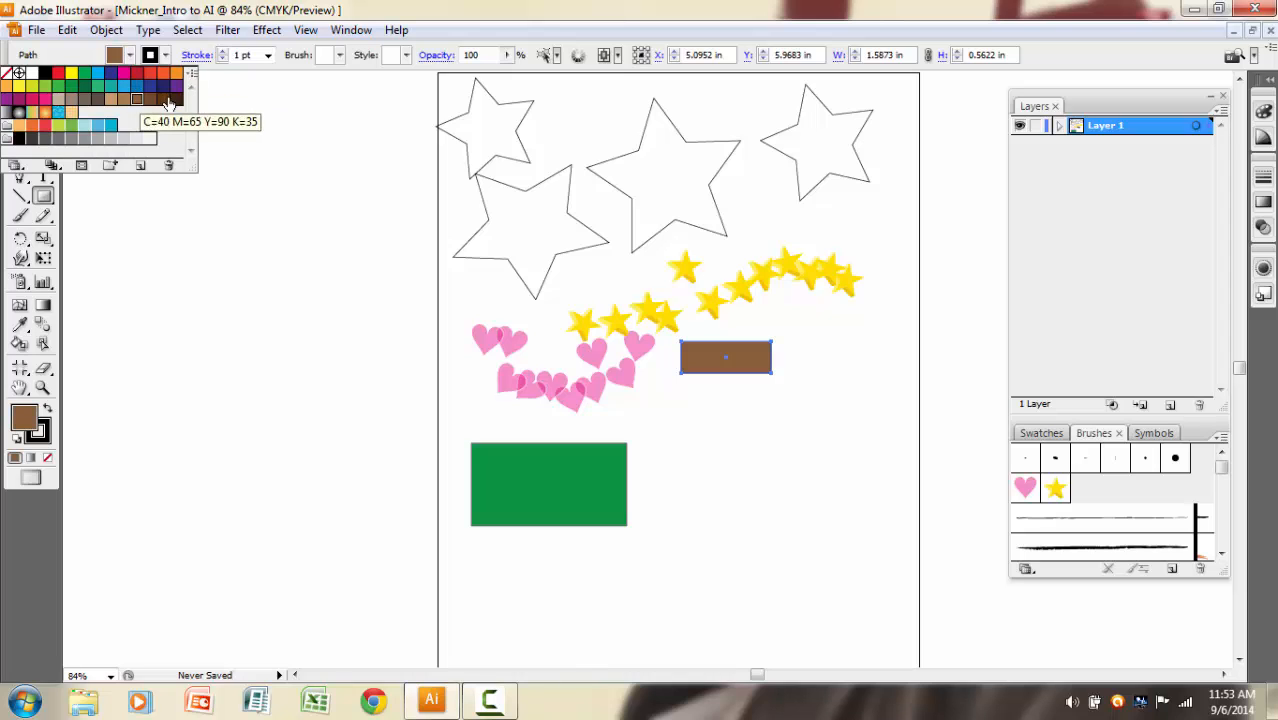
{"action": "left_click", "coordinate": [188, 30]}
{"action": "left_click", "coordinate": [216, 72]}
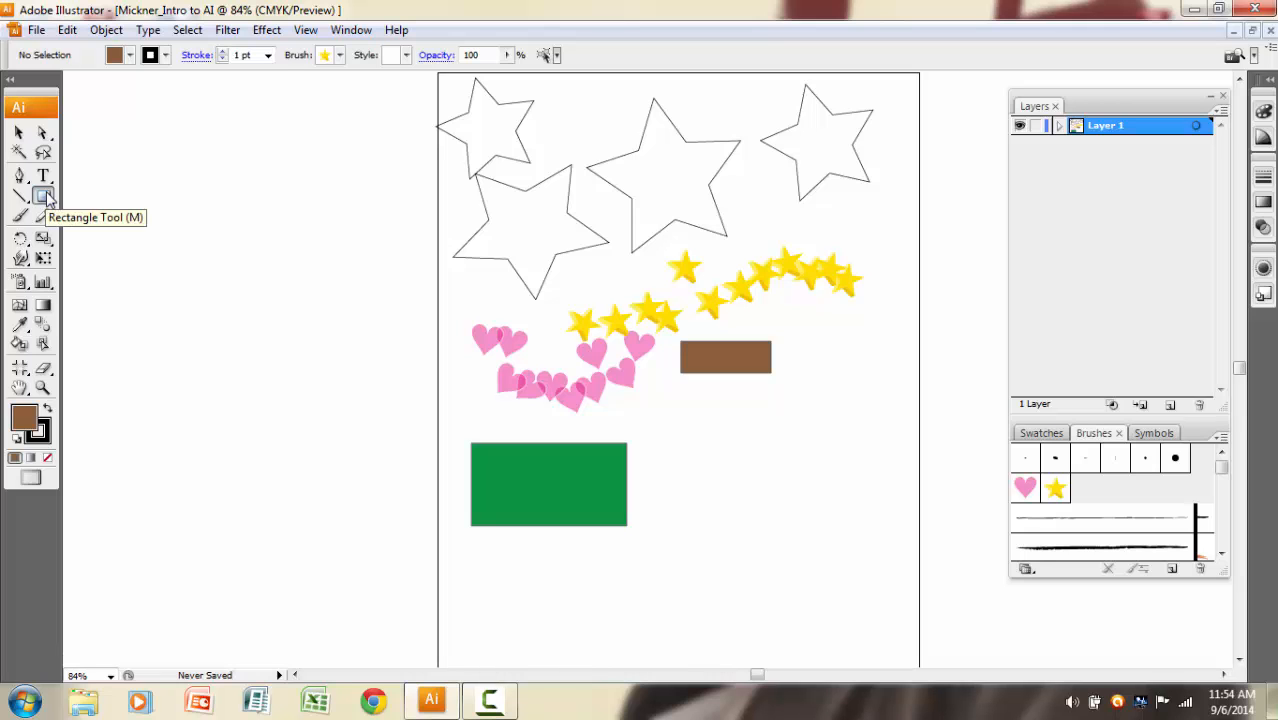
Draw a red-orange rounded rectangle about 2.73 by 2.13 in below the brown rectangle, adjusting its corner radius while drawing, and deselect it.
{"action": "left_click_drag", "start_coordinate": [46, 197], "coordinate": [93, 214]}
{"action": "left_click", "coordinate": [882, 151]}
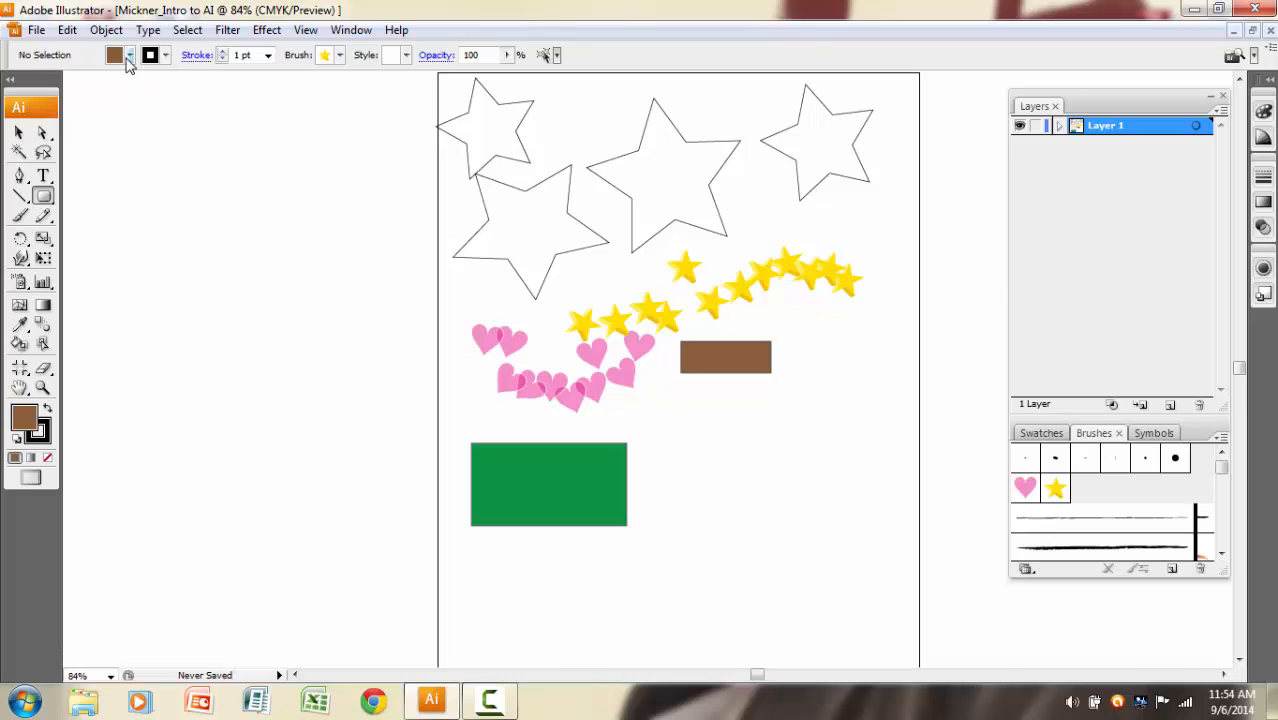
{"action": "left_click", "coordinate": [129, 57]}
{"action": "left_click", "coordinate": [164, 76]}
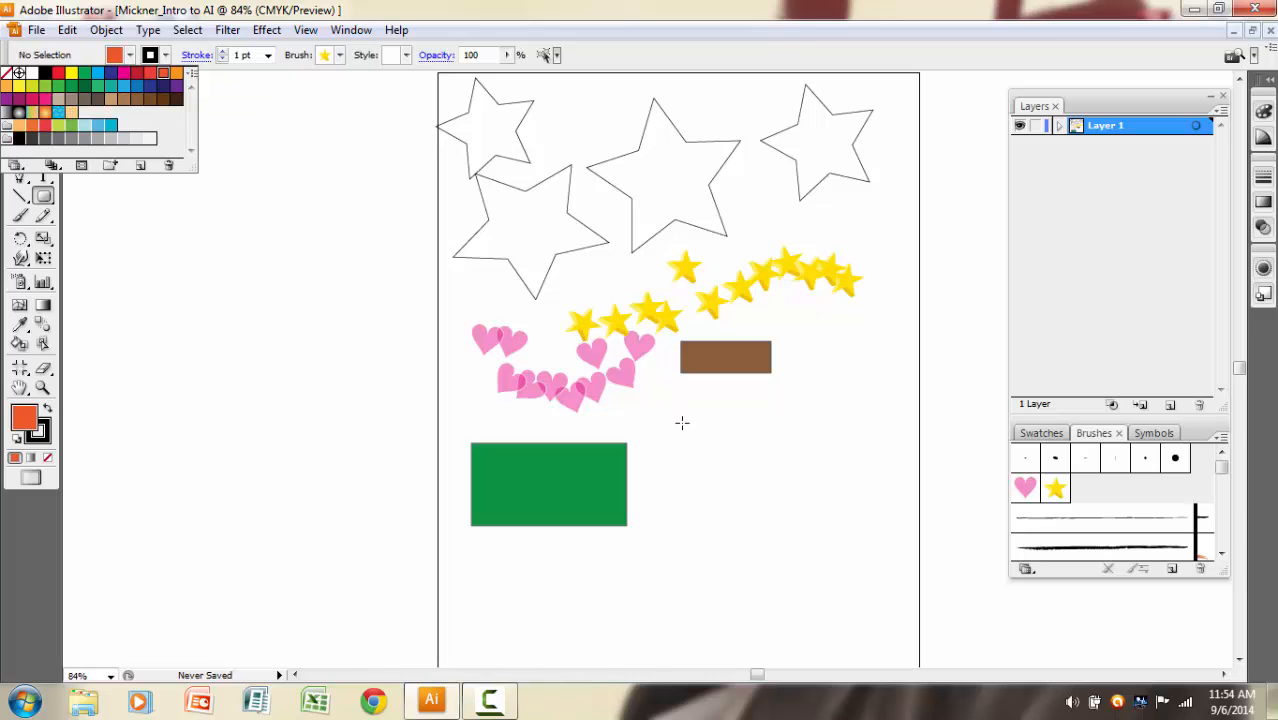
{"action": "left_click_drag", "start_coordinate": [682, 423], "coordinate": [835, 543]}
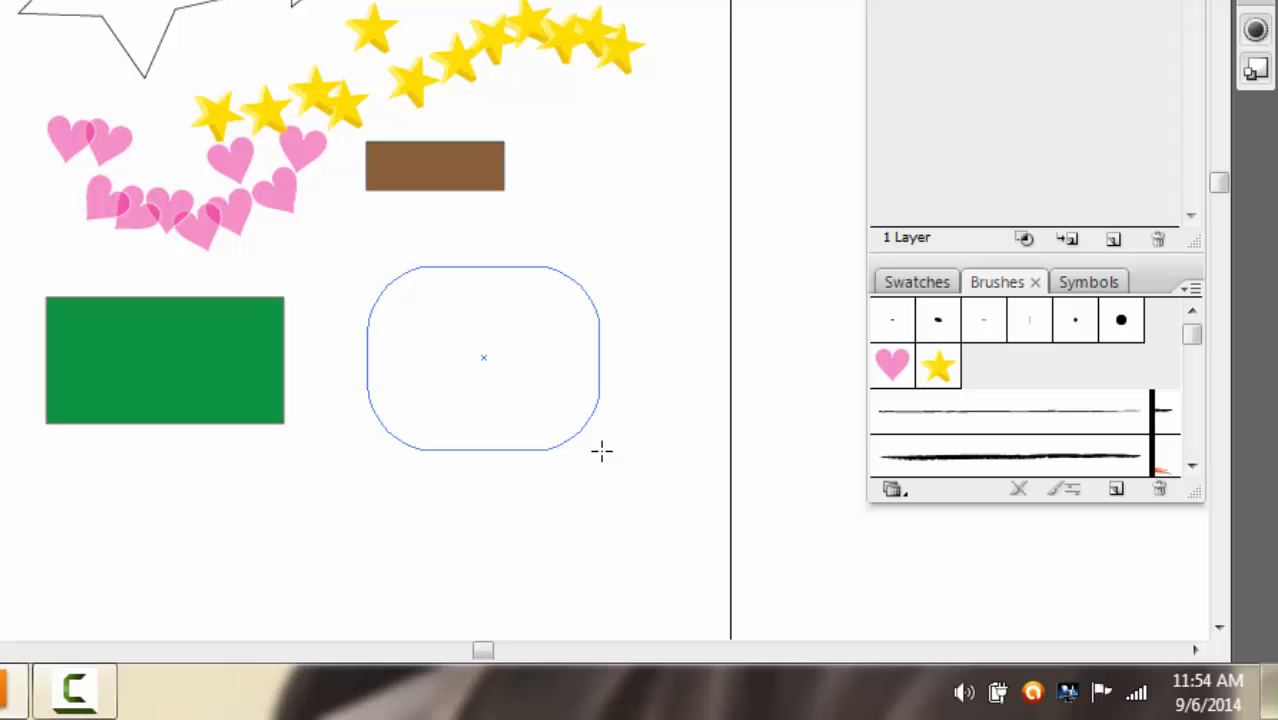
{"action": "key", "text": "Down"}
{"action": "key", "text": "Down"}
{"action": "key", "text": "Down"}
{"action": "key", "text": "Down"}
{"action": "key", "text": "Down"}
{"action": "key", "text": "Down"}
{"action": "key", "text": "Down"}
{"action": "key", "text": "Down"}
{"action": "left_click_drag", "start_coordinate": [601, 451], "coordinate": [604, 451]}
{"action": "key", "text": "Down"}
{"action": "key", "text": "Down"}
{"action": "key", "text": "Down"}
{"action": "key", "text": "Down"}
{"action": "key", "text": "Down"}
{"action": "key", "text": "Up"}
{"action": "key", "text": "Up"}
{"action": "key", "text": "Up"}
{"action": "key", "text": "Up"}
{"action": "key", "text": "Up"}
{"action": "key", "text": "Up"}
{"action": "key", "text": "Up"}
{"action": "key", "text": "Up"}
{"action": "key", "text": "Up"}
{"action": "key", "text": "Up"}
{"action": "key", "text": "Down"}
{"action": "key", "text": "Down"}
{"action": "key", "text": "Down"}
{"action": "key", "text": "Down"}
{"action": "key", "text": "Down"}
{"action": "key", "text": "Down"}
{"action": "key", "text": "Down"}
{"action": "key", "text": "Down"}
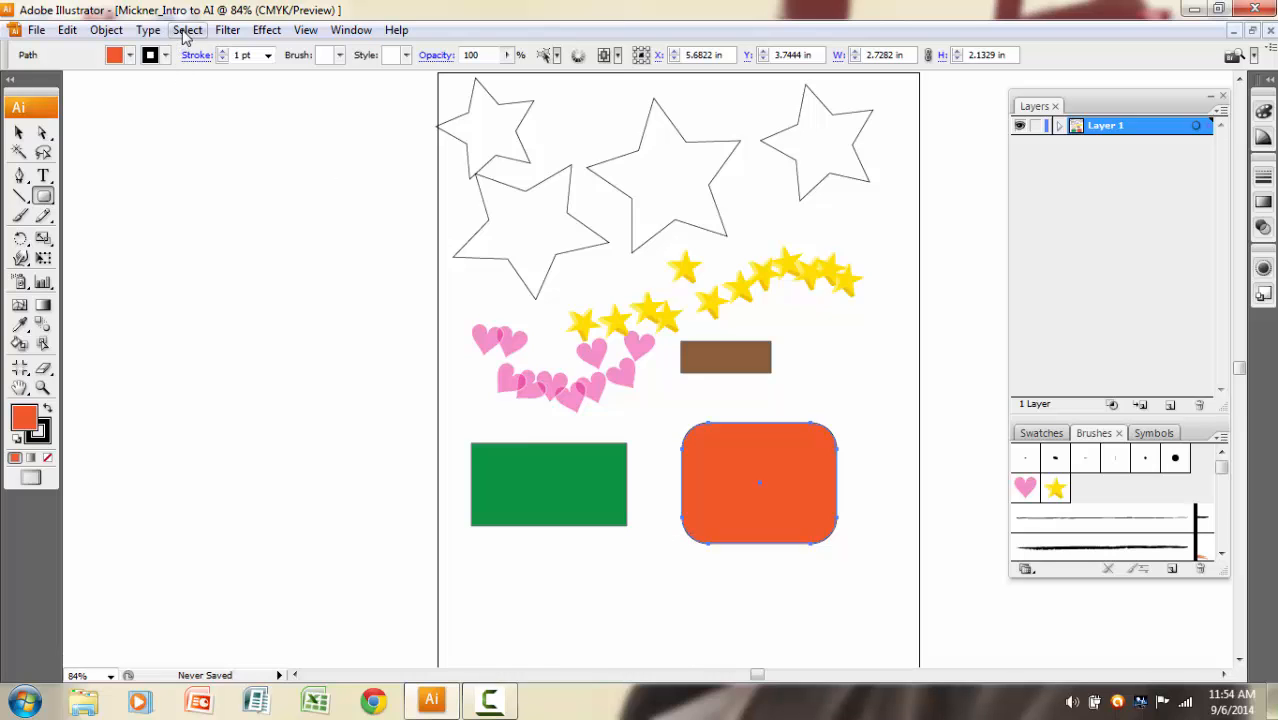
{"action": "left_click", "coordinate": [187, 30]}
{"action": "left_click", "coordinate": [205, 72]}
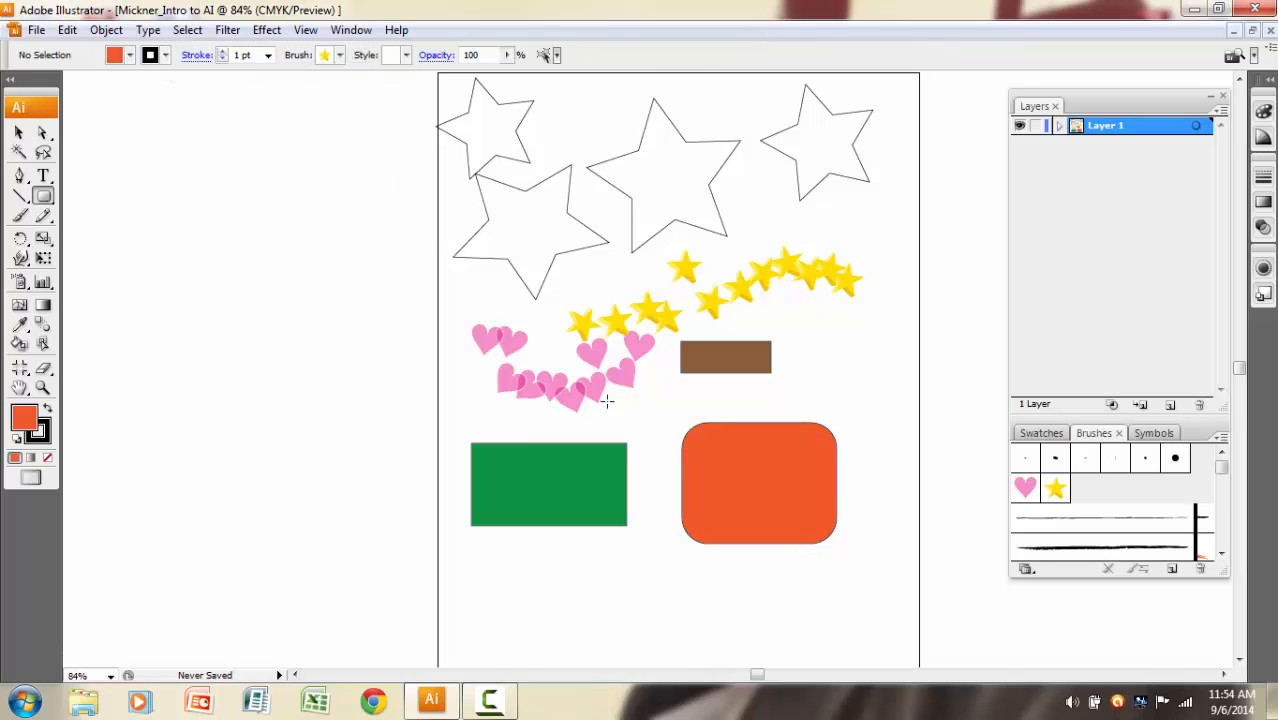
Create a red-orange rectangle exactly 2 in wide and 2 in high and move it directly below the green rectangle.
{"action": "scroll", "coordinate": [607, 401], "scroll_direction": "down", "scroll_amount": 3}
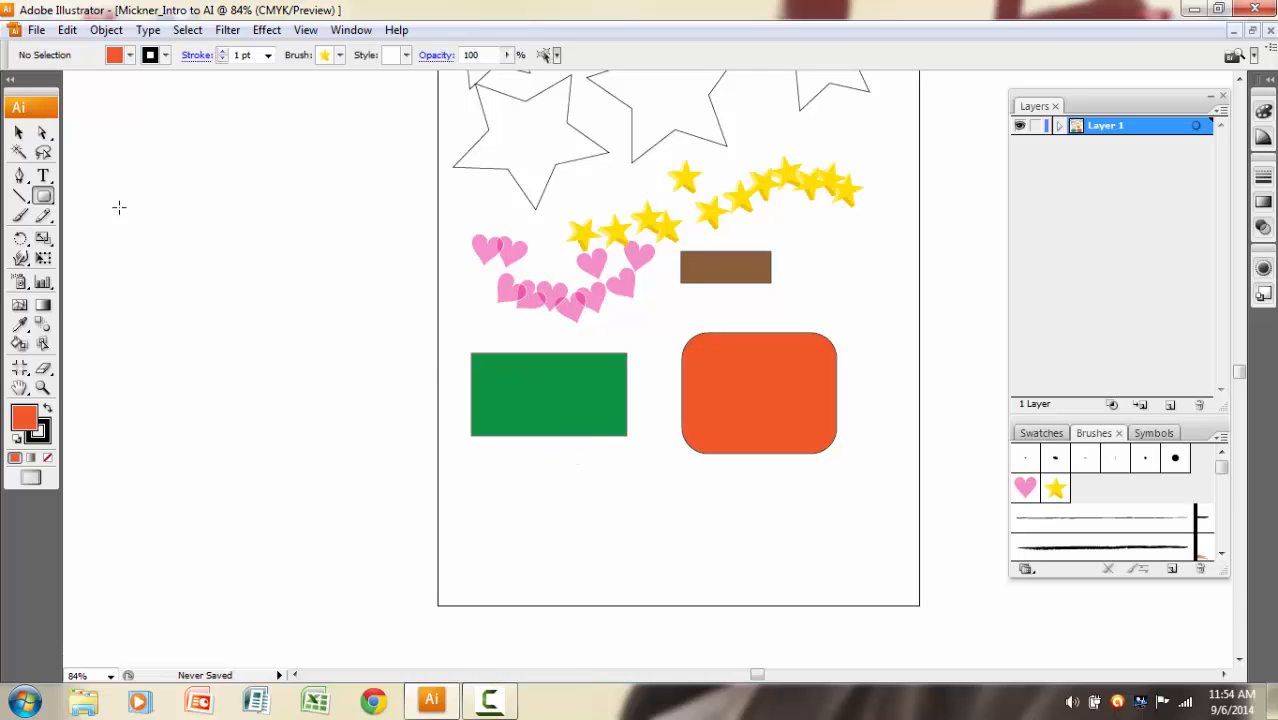
{"action": "left_click_drag", "start_coordinate": [44, 199], "coordinate": [93, 204]}
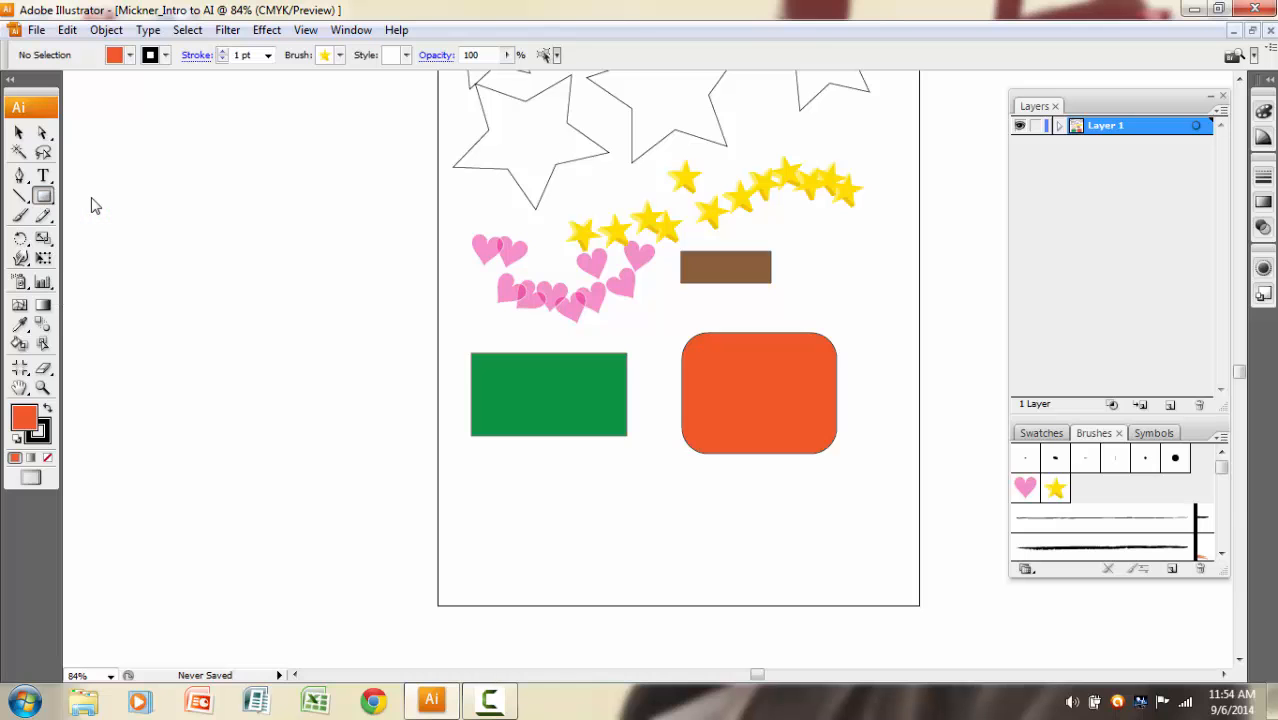
{"action": "left_click", "coordinate": [555, 512]}
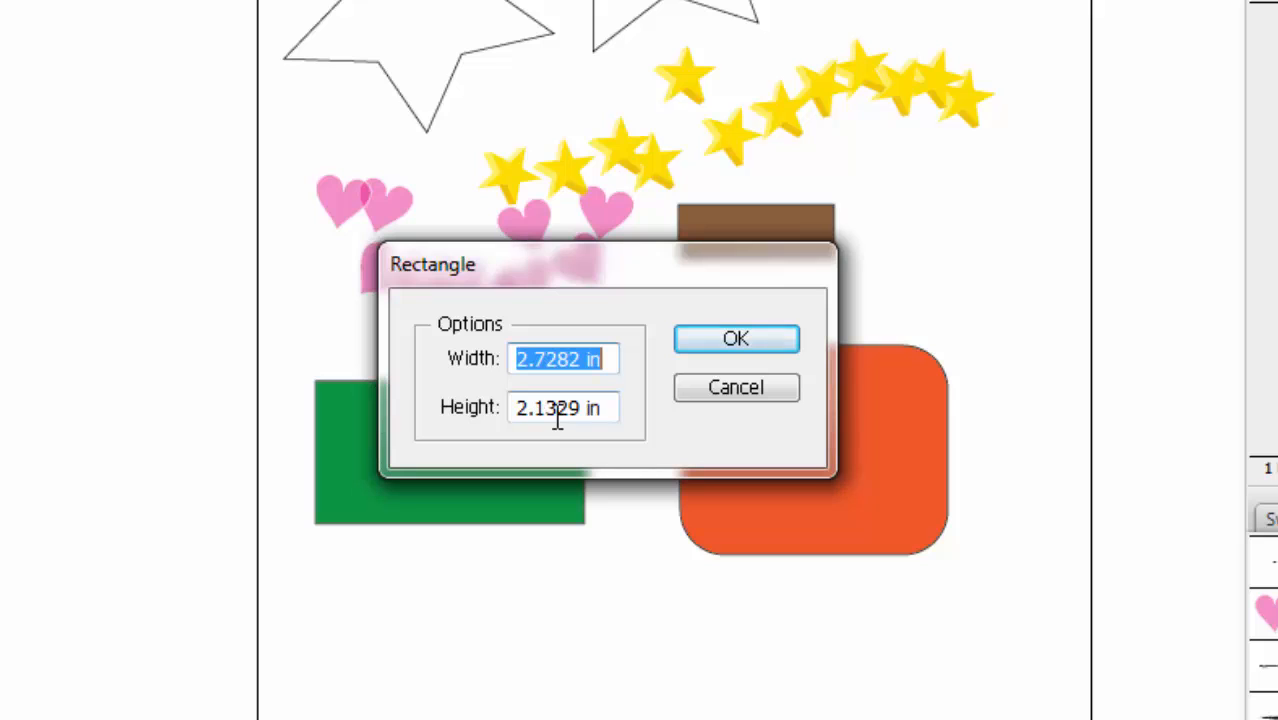
{"action": "left_click_drag", "start_coordinate": [581, 360], "coordinate": [538, 368]}
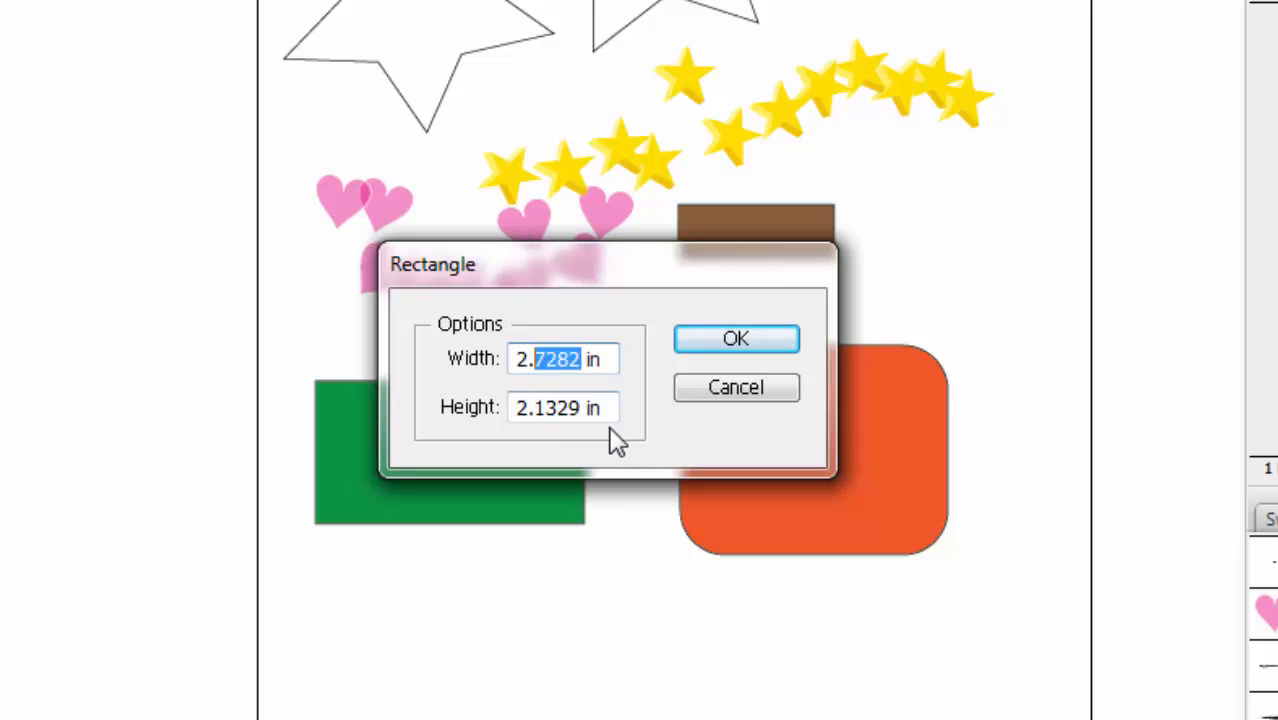
{"action": "key", "text": "BackSpace"}
{"action": "key", "text": "BackSpace"}
{"action": "left_click_drag", "start_coordinate": [581, 408], "coordinate": [531, 451]}
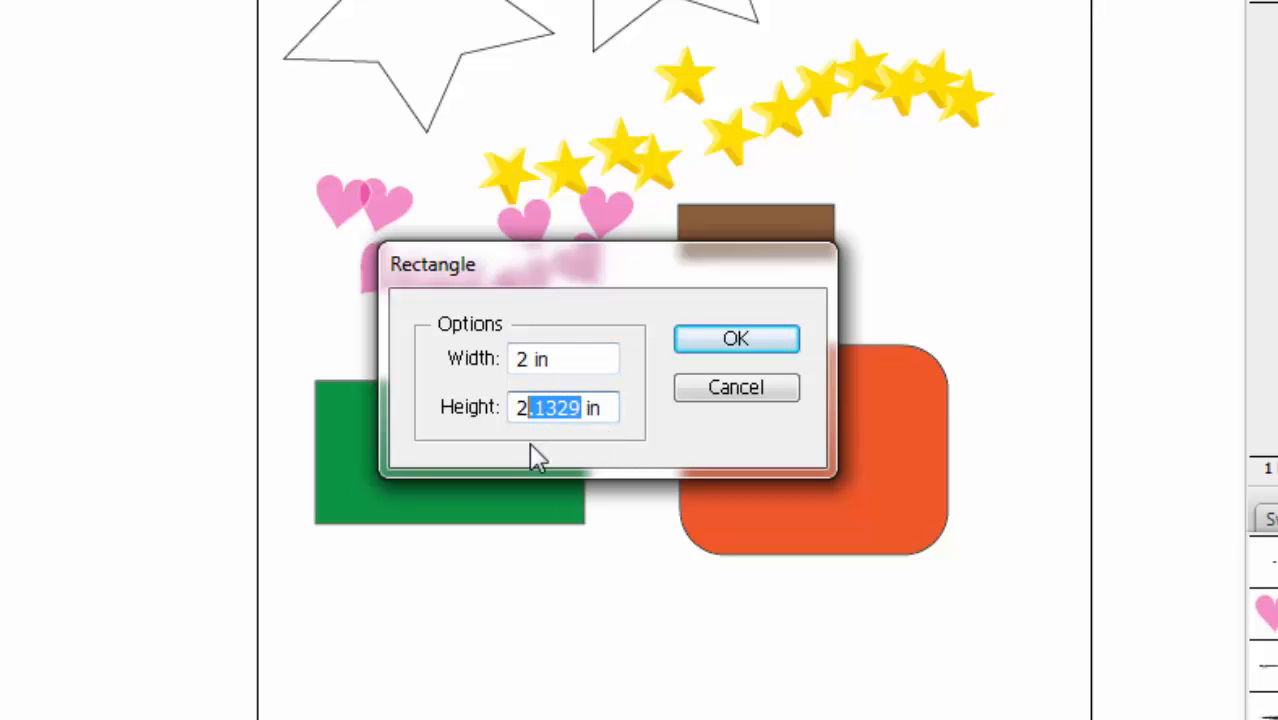
{"action": "key", "text": "BackSpace"}
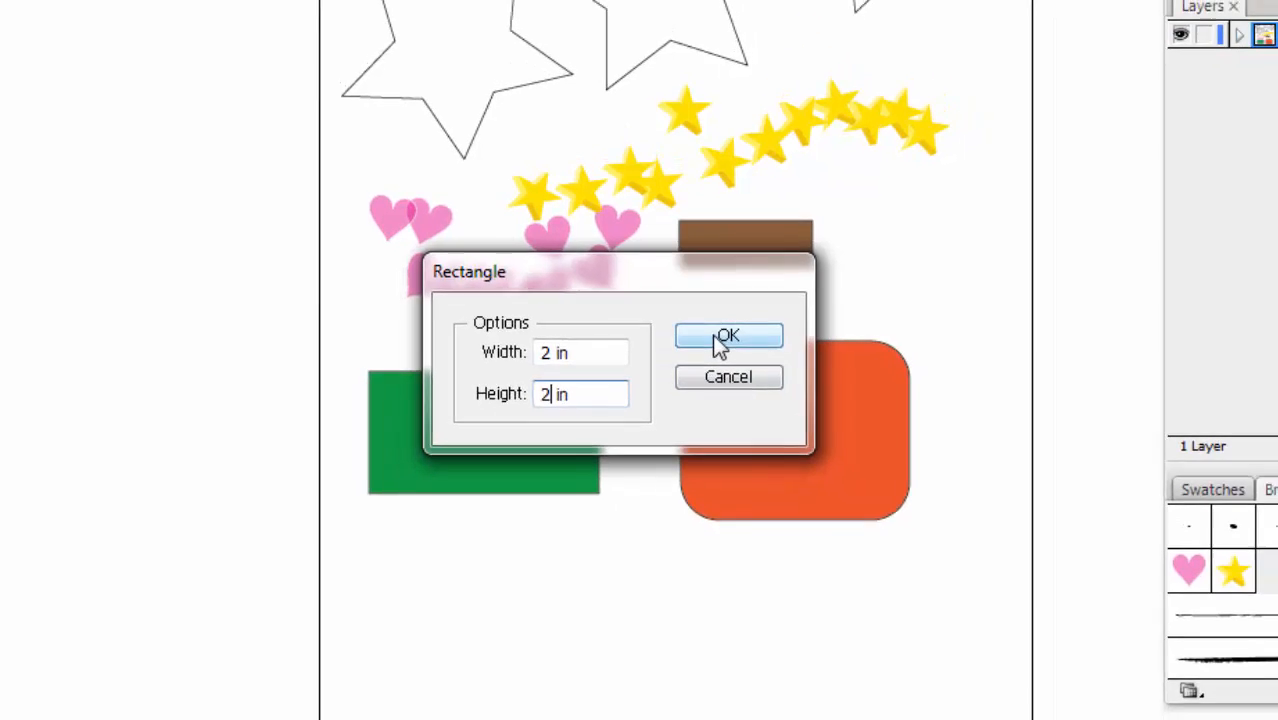
{"action": "left_click", "coordinate": [730, 345]}
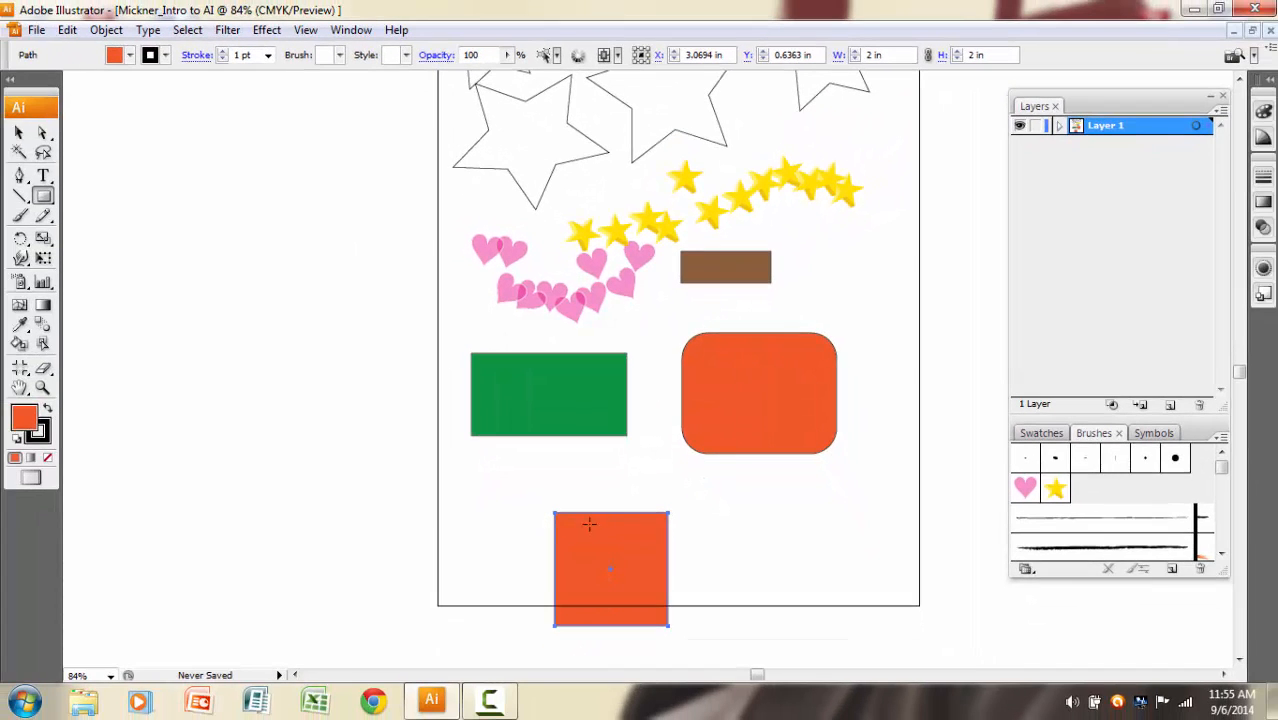
{"action": "left_click_drag", "start_coordinate": [585, 531], "coordinate": [503, 486]}
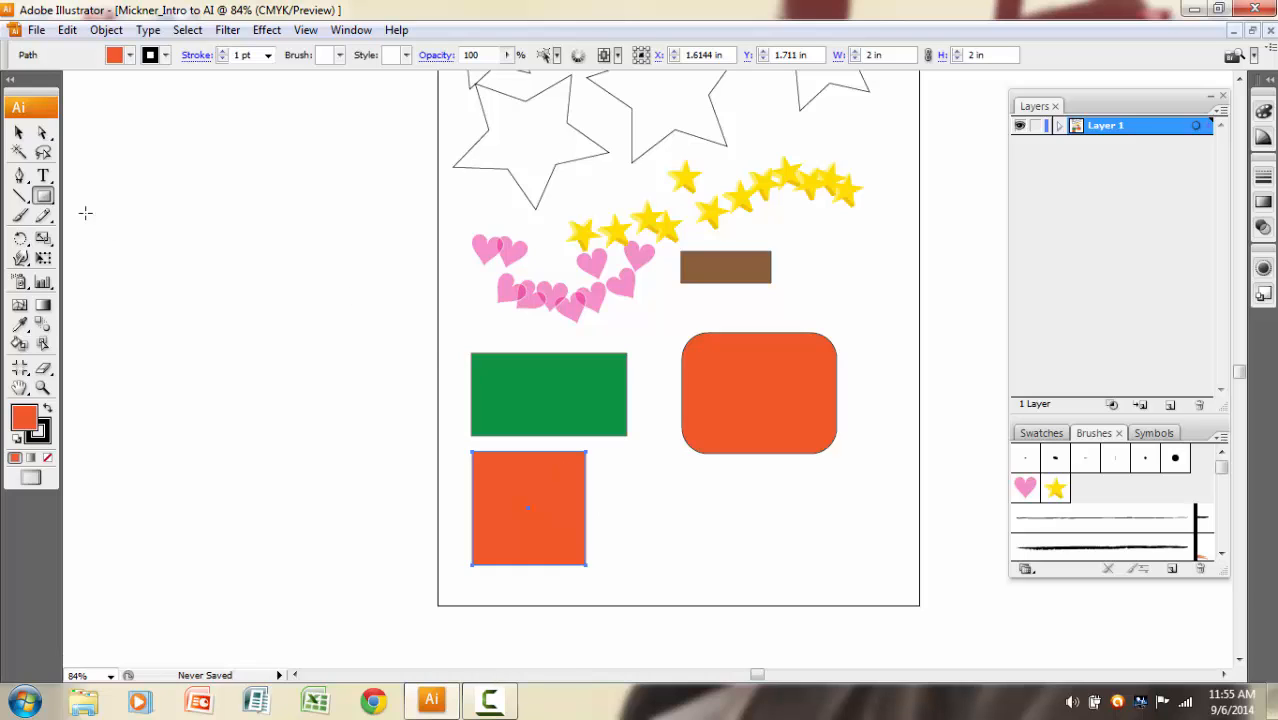
Create a 6-sided polygon with a 0.6944 in radius beside the red-orange square, using the Polygon tool.
{"action": "left_click_drag", "start_coordinate": [44, 200], "coordinate": [110, 262]}
{"action": "left_click", "coordinate": [646, 480]}
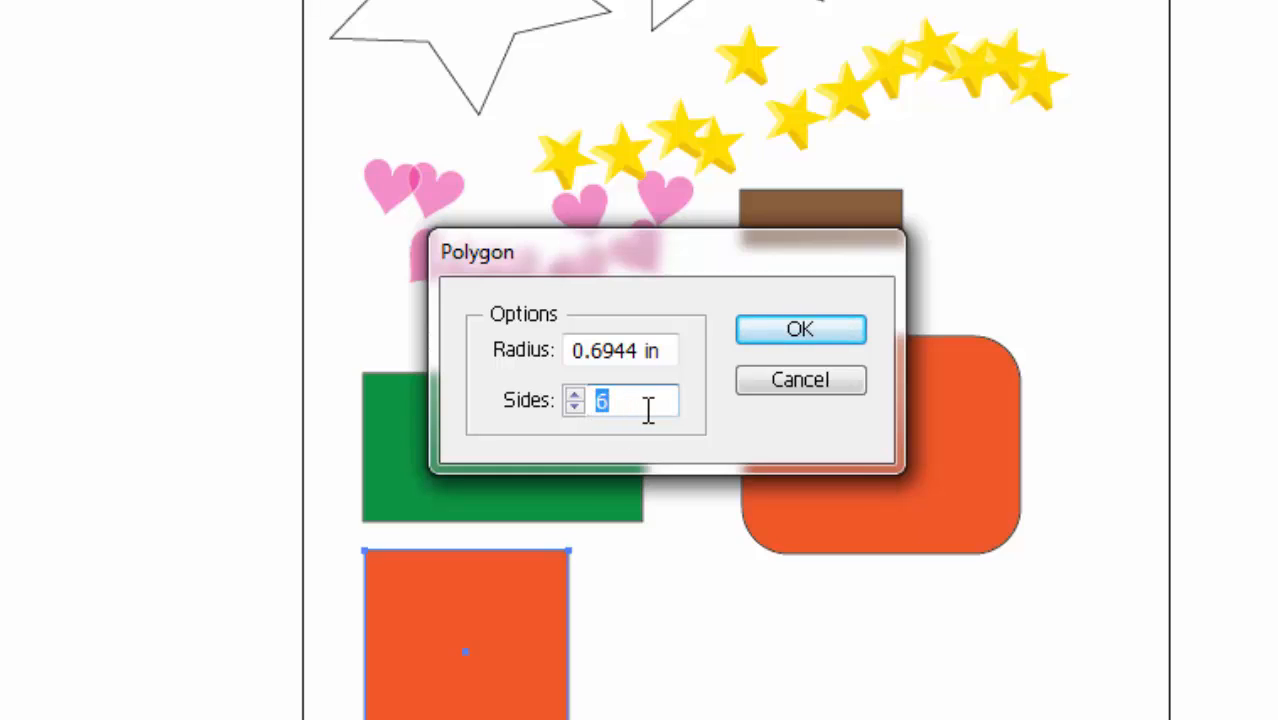
{"action": "left_click", "coordinate": [747, 336]}
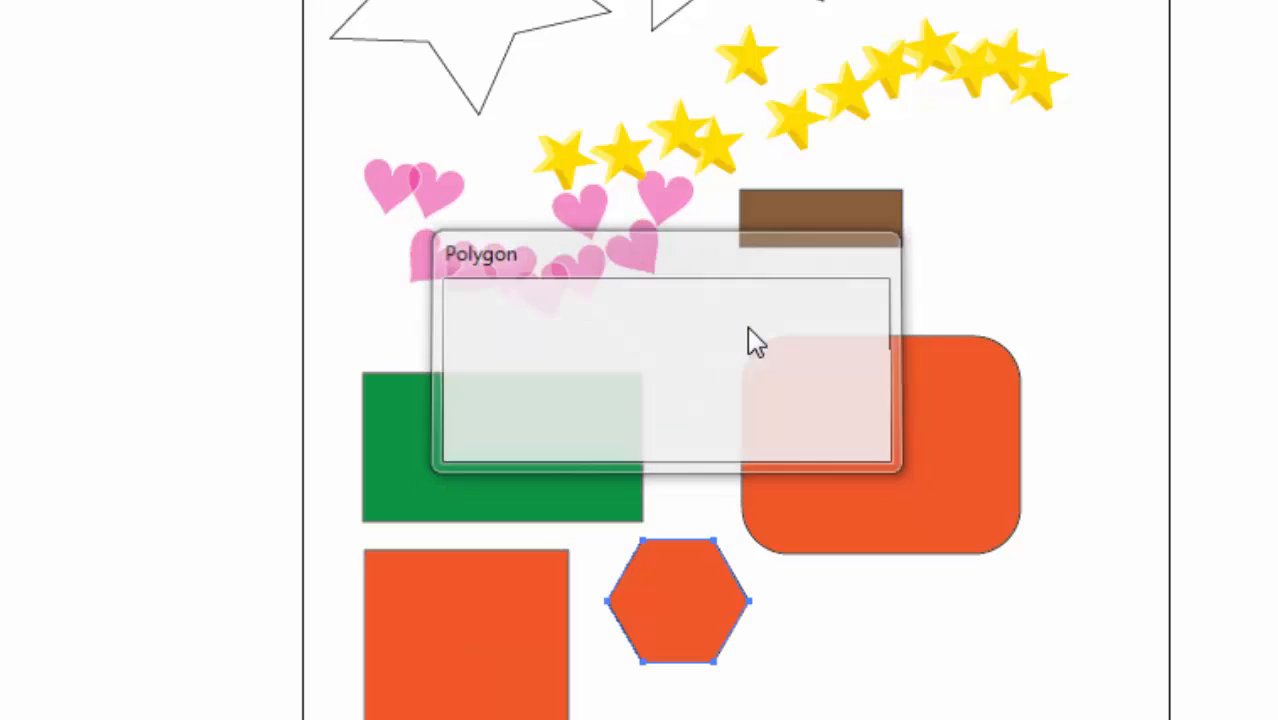
Create a 10-sided polygon with a 0.6944 in radius just beside the hexagon, below the rounded rectangle.
{"action": "left_click", "coordinate": [842, 636]}
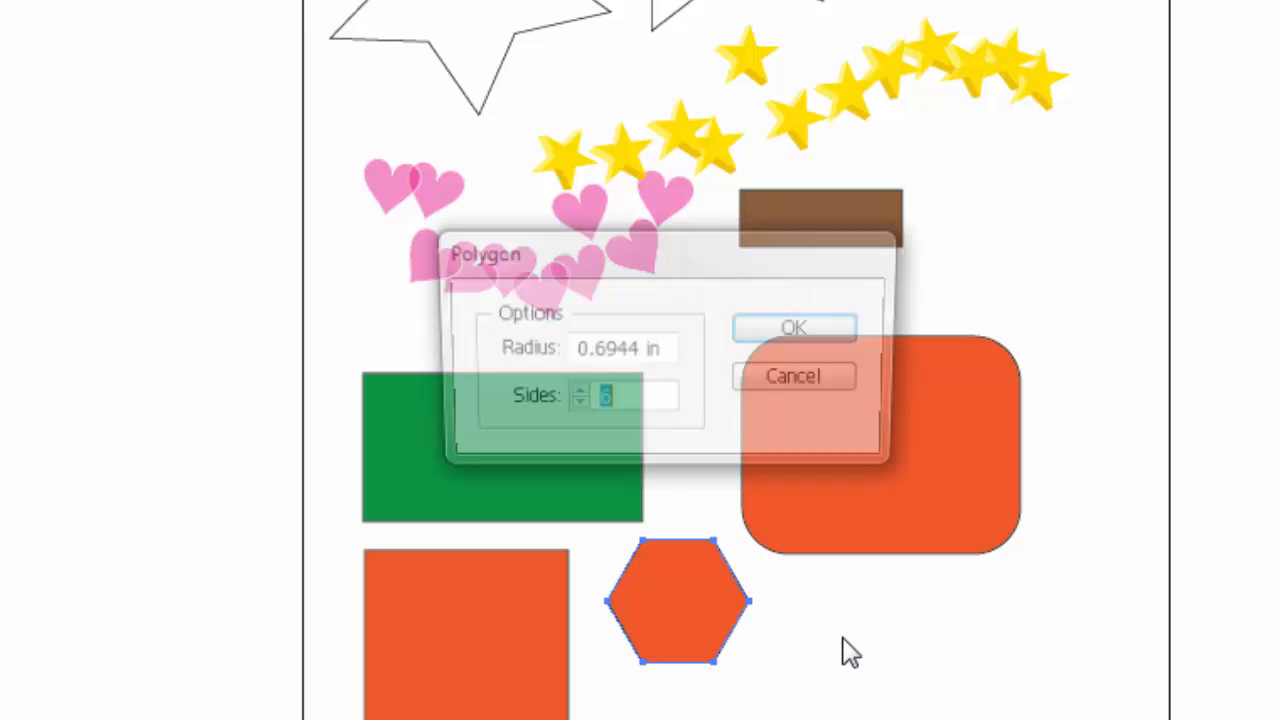
{"action": "left_click", "coordinate": [575, 395]}
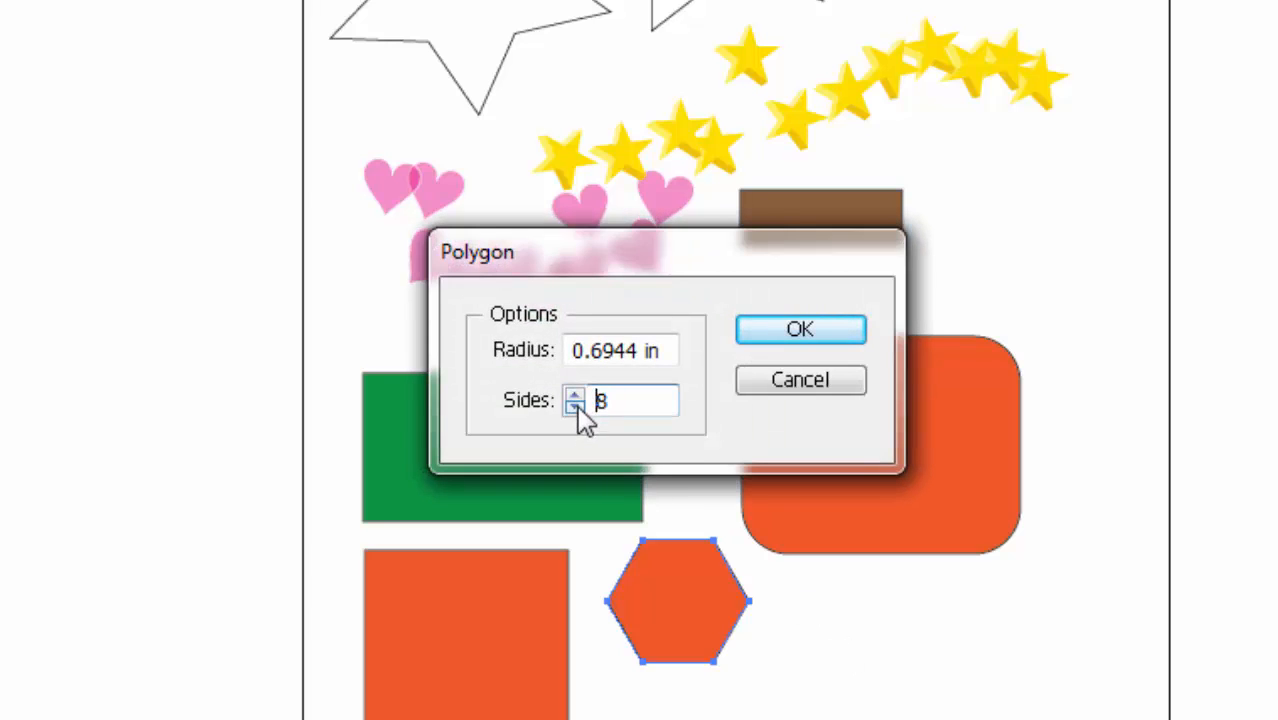
{"action": "double_click", "coordinate": [600, 402]}
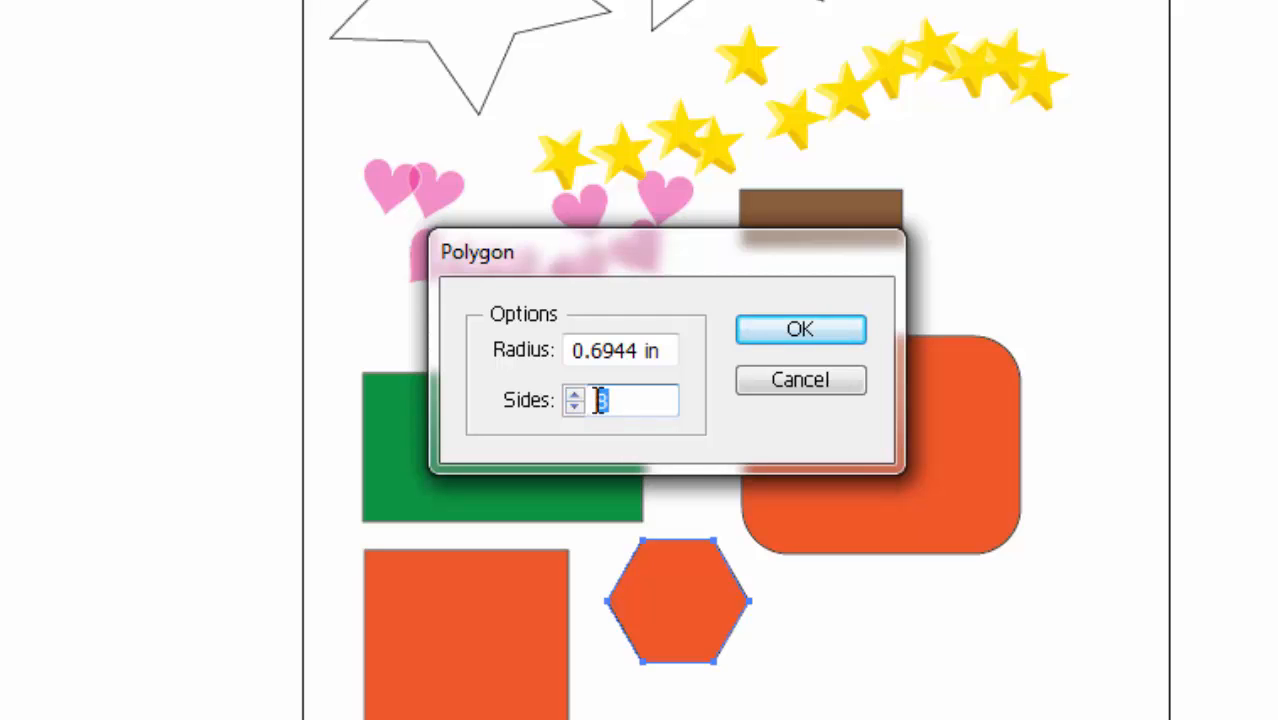
{"action": "type", "text": "10"}
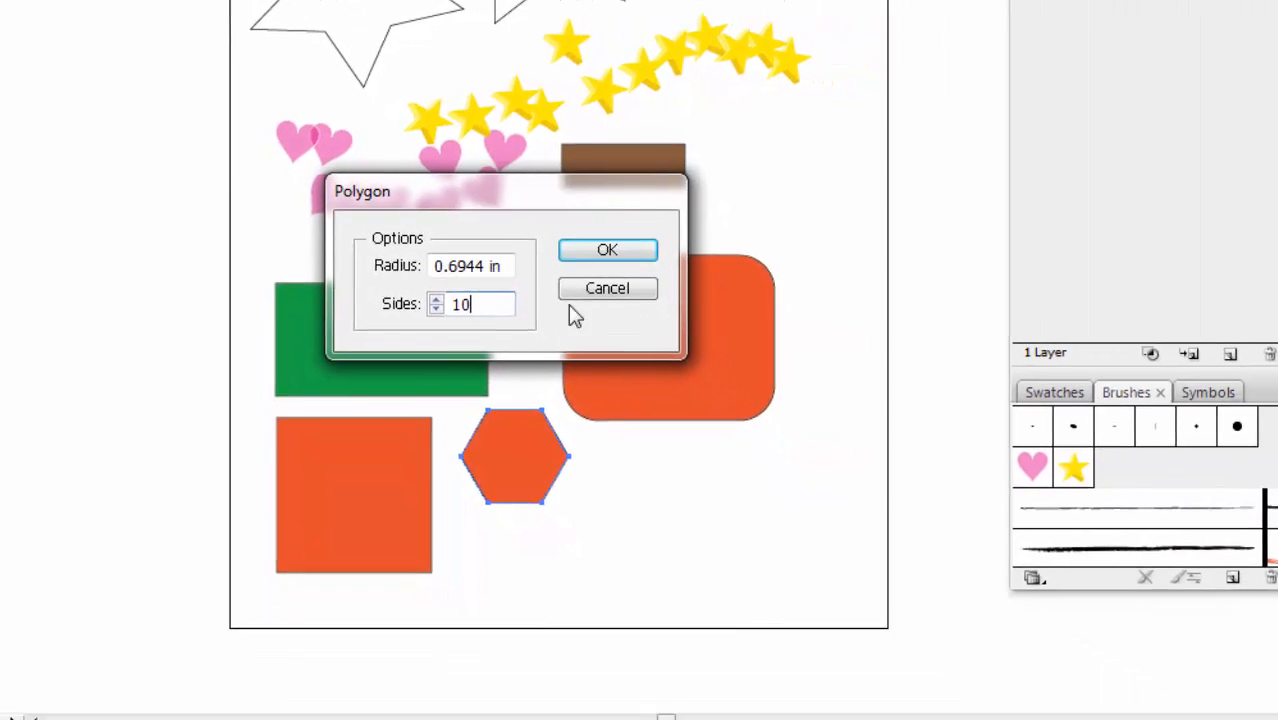
{"action": "left_click", "coordinate": [590, 250]}
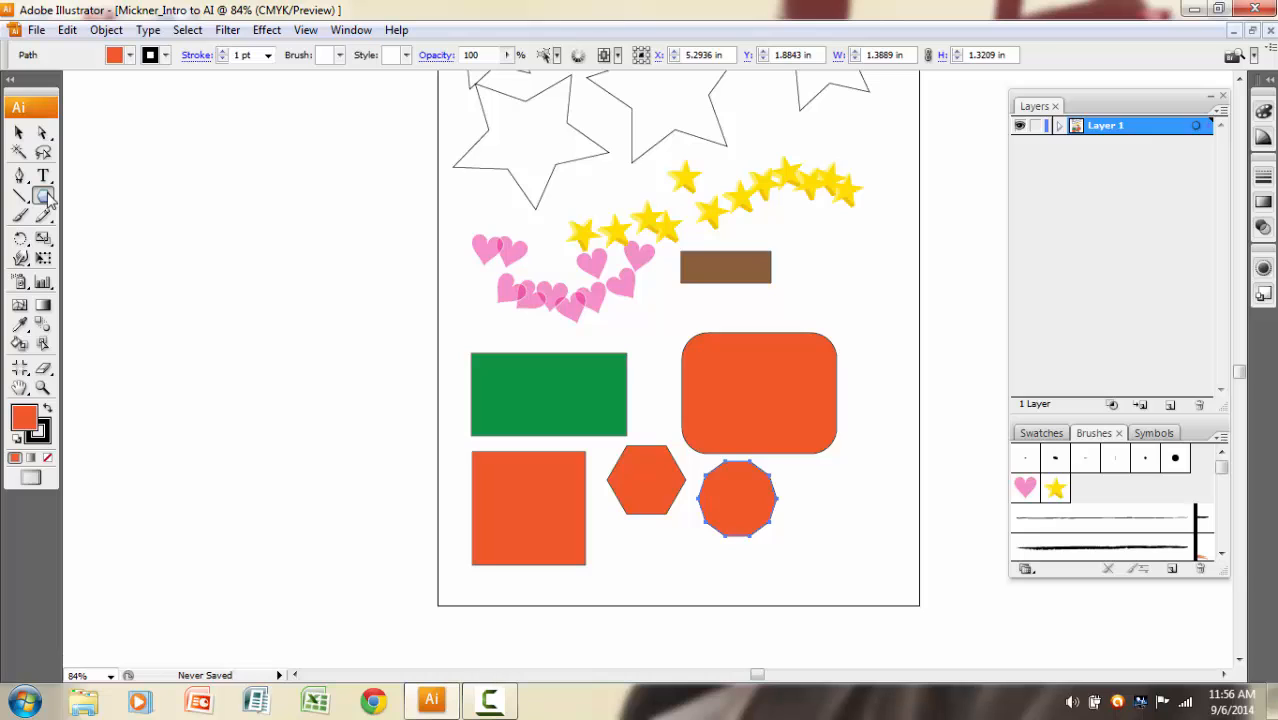
Switch to the Star tool, fill the selected 10-sided polygon with dark blue, and deselect it.
{"action": "left_click_drag", "start_coordinate": [47, 198], "coordinate": [98, 282]}
{"action": "left_click", "coordinate": [130, 55]}
{"action": "left_click", "coordinate": [163, 86]}
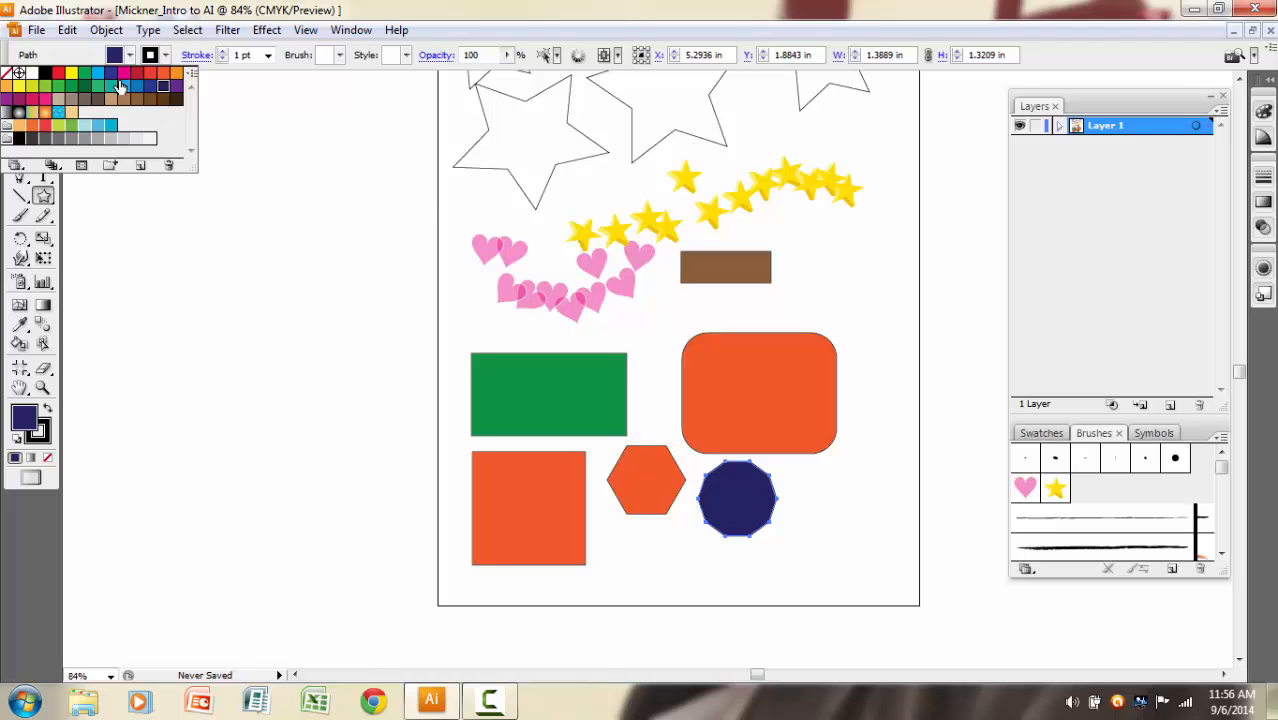
{"action": "left_click", "coordinate": [187, 30]}
{"action": "left_click", "coordinate": [210, 72]}
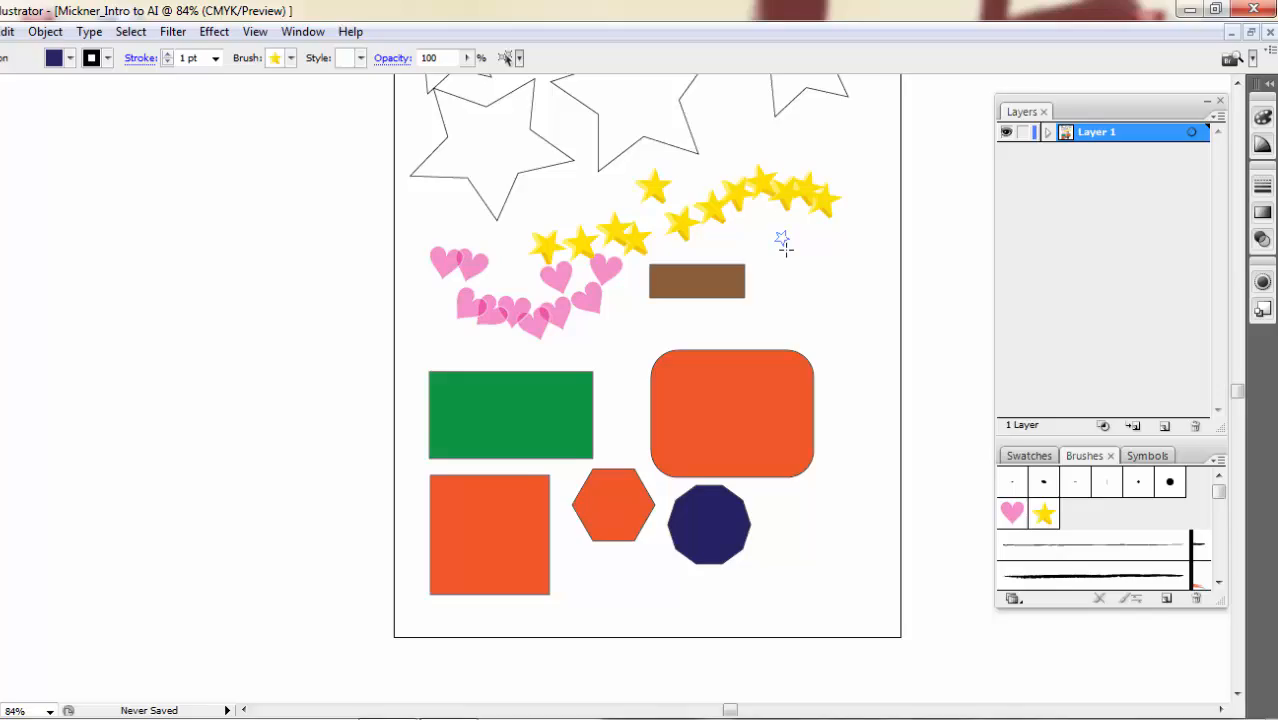
Draw a dark blue starburst about 1.96 in across over the yellow star trail's end, greatly increasing its number of points, and deselect it.
{"action": "left_click_drag", "start_coordinate": [807, 227], "coordinate": [845, 268]}
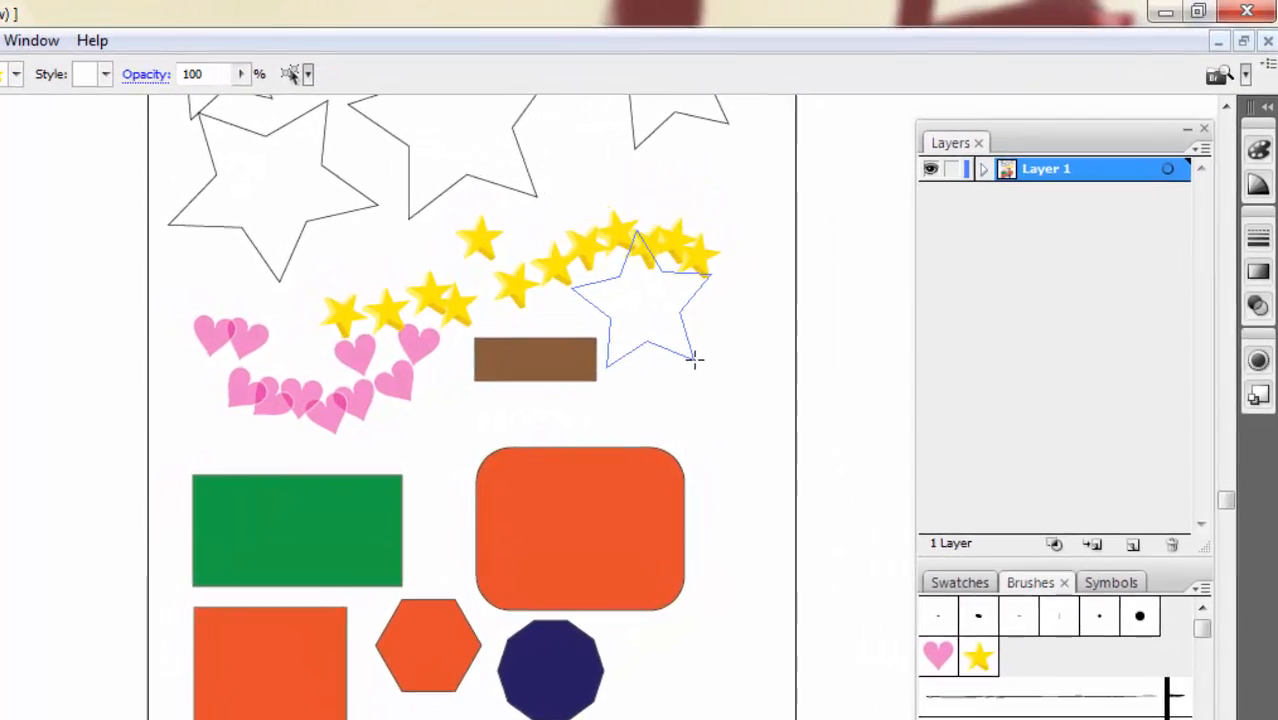
{"action": "left_click_drag", "start_coordinate": [695, 360], "coordinate": [693, 357]}
{"action": "key", "text": "Down"}
{"action": "key", "text": "Down"}
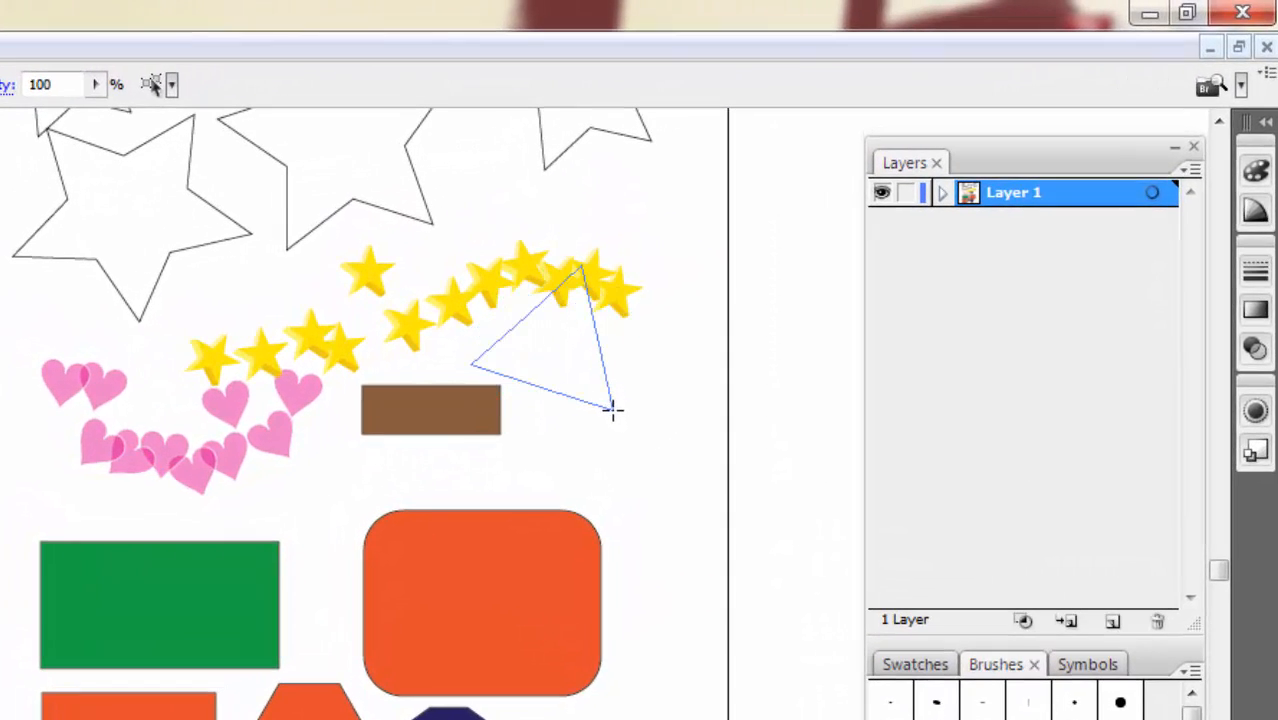
{"action": "key", "text": "Up"}
{"action": "left_click_drag", "start_coordinate": [613, 409], "coordinate": [613, 409]}
{"action": "key", "text": "Up"}
{"action": "key", "text": "Up"}
{"action": "key", "text": "Up"}
{"action": "key", "text": "Up"}
{"action": "key", "text": "Up"}
{"action": "key", "text": "Up"}
{"action": "key", "text": "Up"}
{"action": "key", "text": "Up"}
{"action": "key", "text": "Up"}
{"action": "key", "text": "Up"}
{"action": "key", "text": "Up"}
{"action": "key", "text": "Up"}
{"action": "key", "text": "Up"}
{"action": "key", "text": "Up"}
{"action": "key", "text": "Up"}
{"action": "key", "text": "Up"}
{"action": "key", "text": "Up"}
{"action": "key", "text": "Up"}
{"action": "key", "text": "Up"}
{"action": "key", "text": "Up"}
{"action": "key", "text": "Up"}
{"action": "key", "text": "Up"}
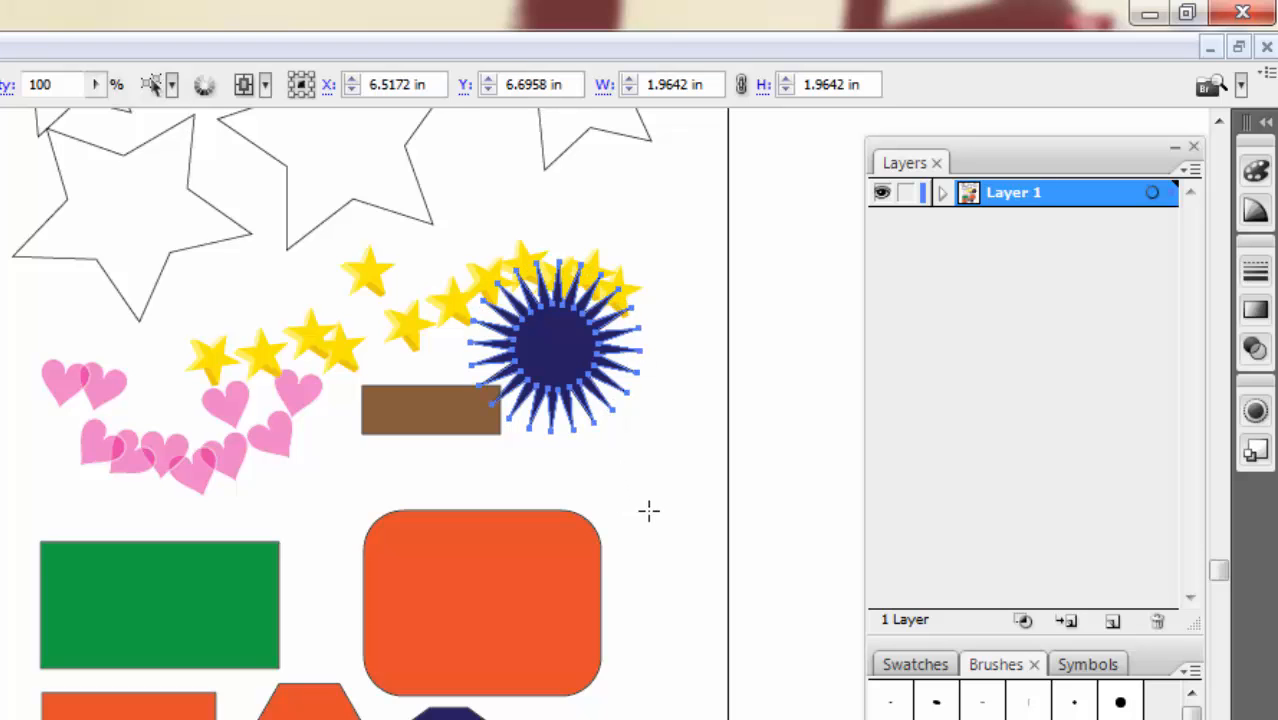
{"action": "left_click", "coordinate": [2, 38]}
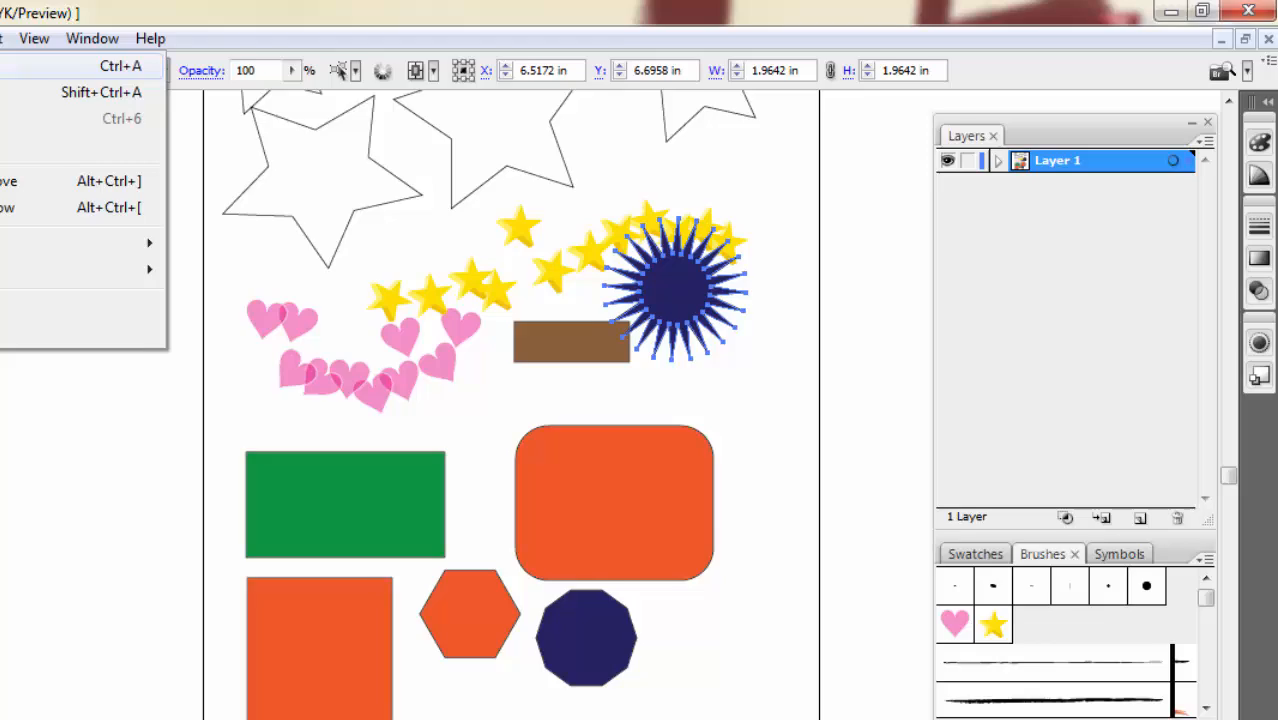
{"action": "left_click", "coordinate": [60, 92]}
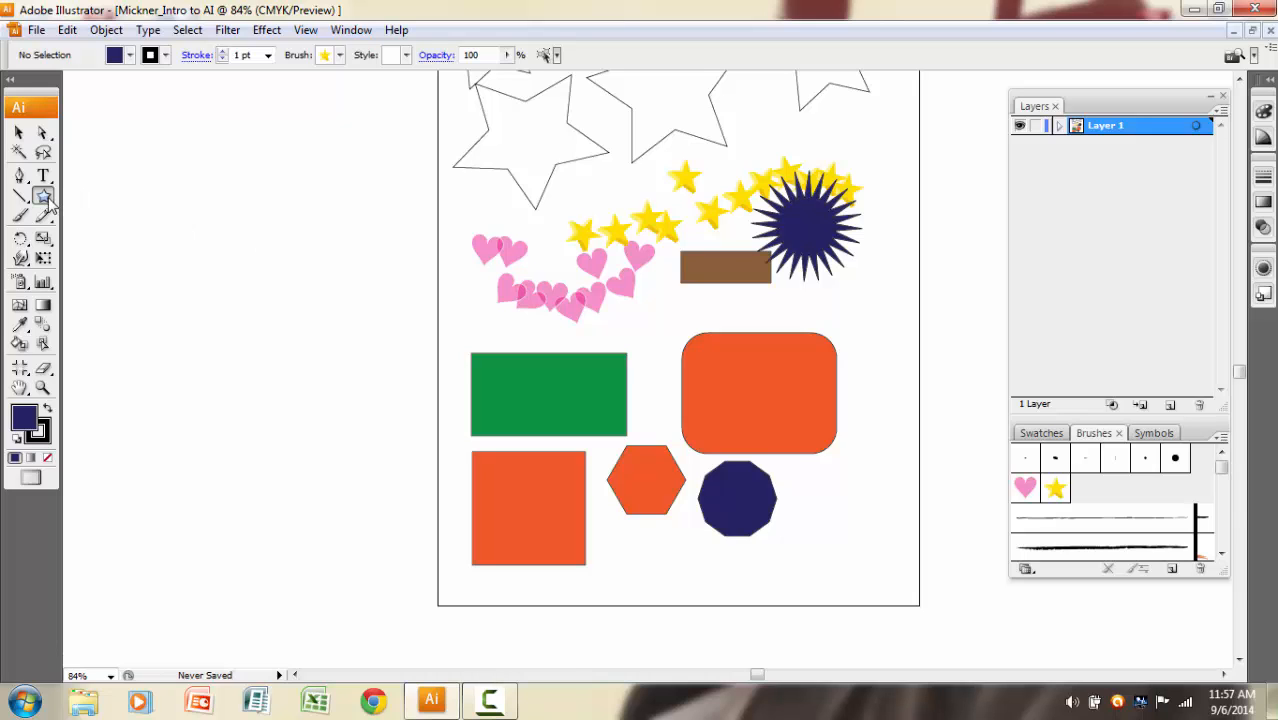
Draw a magenta circle about 3.6 in across with the Ellipse tool, outward from a center just beside the dark blue polygon, and deselect it.
{"action": "left_click_drag", "start_coordinate": [43, 196], "coordinate": [93, 238]}
{"action": "left_click", "coordinate": [130, 55]}
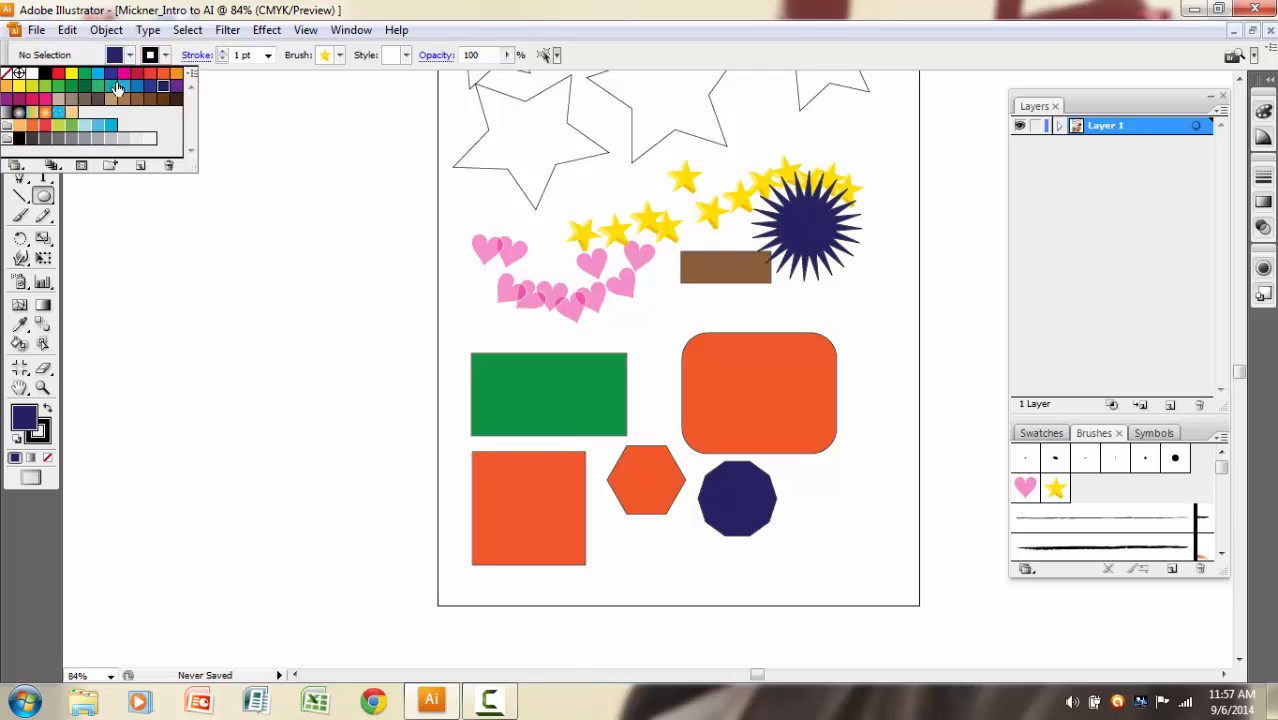
{"action": "left_click", "coordinate": [123, 73]}
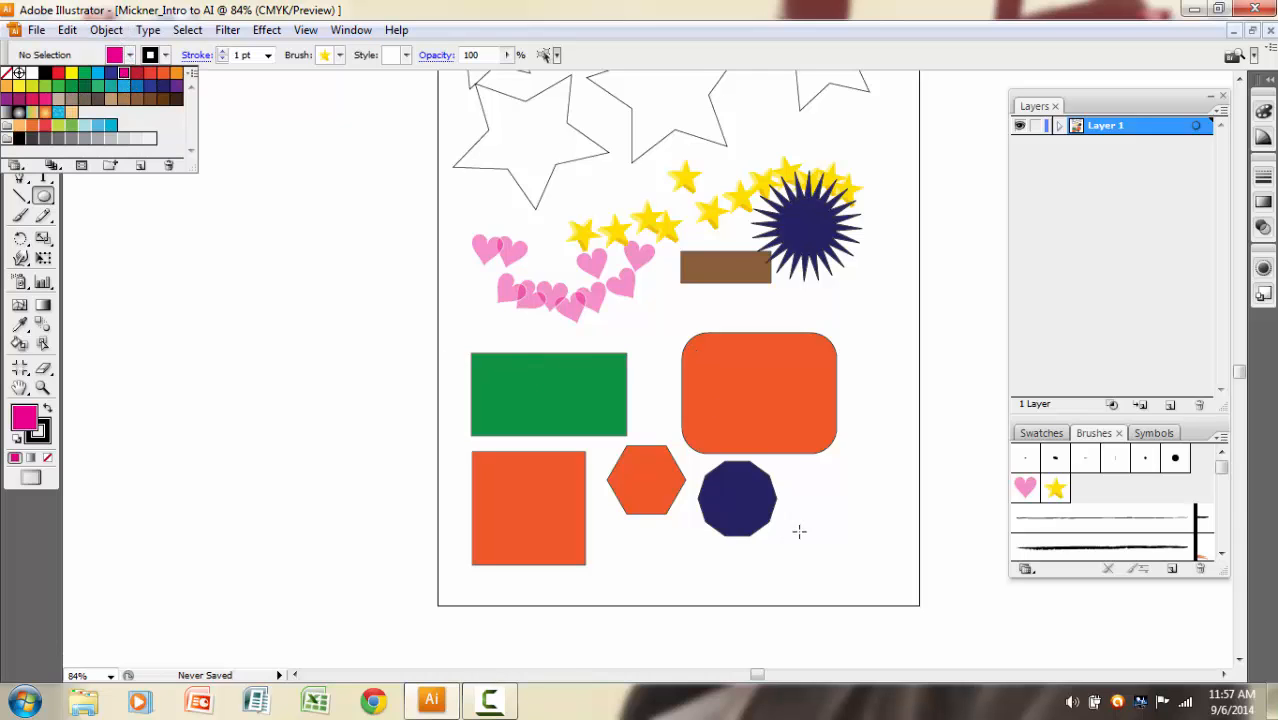
{"action": "left_click_drag", "start_coordinate": [787, 497], "coordinate": [891, 566]}
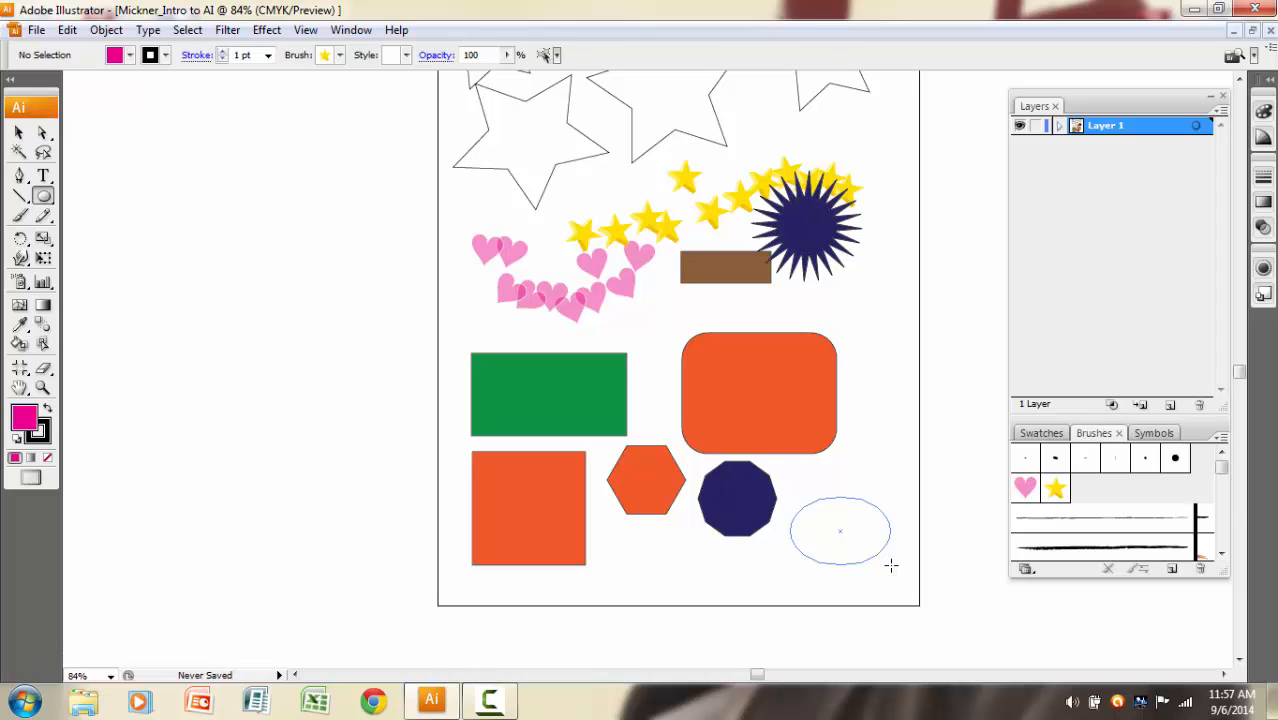
{"action": "key", "text": "alt"}
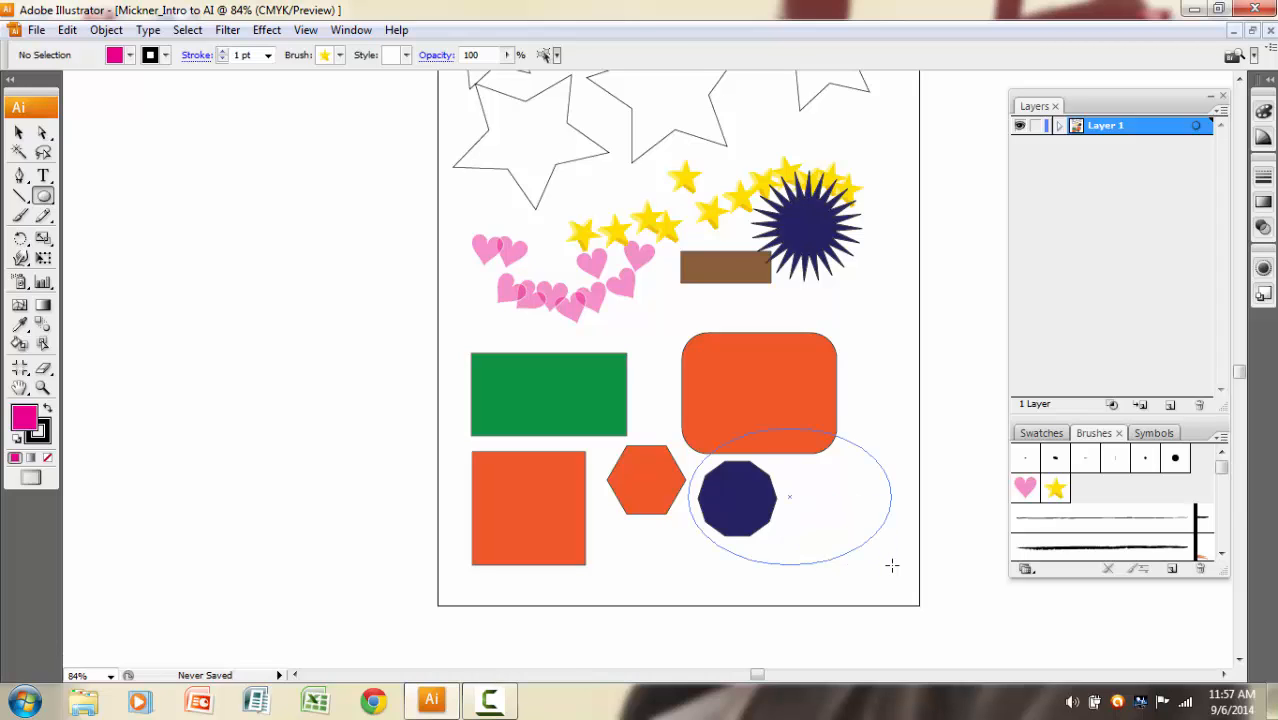
{"action": "key", "text": "shift"}
{"action": "key", "text": "shift"}
{"action": "key", "text": "shift"}
{"action": "key", "text": "shift"}
{"action": "key", "text": "alt"}
{"action": "key", "text": "shift"}
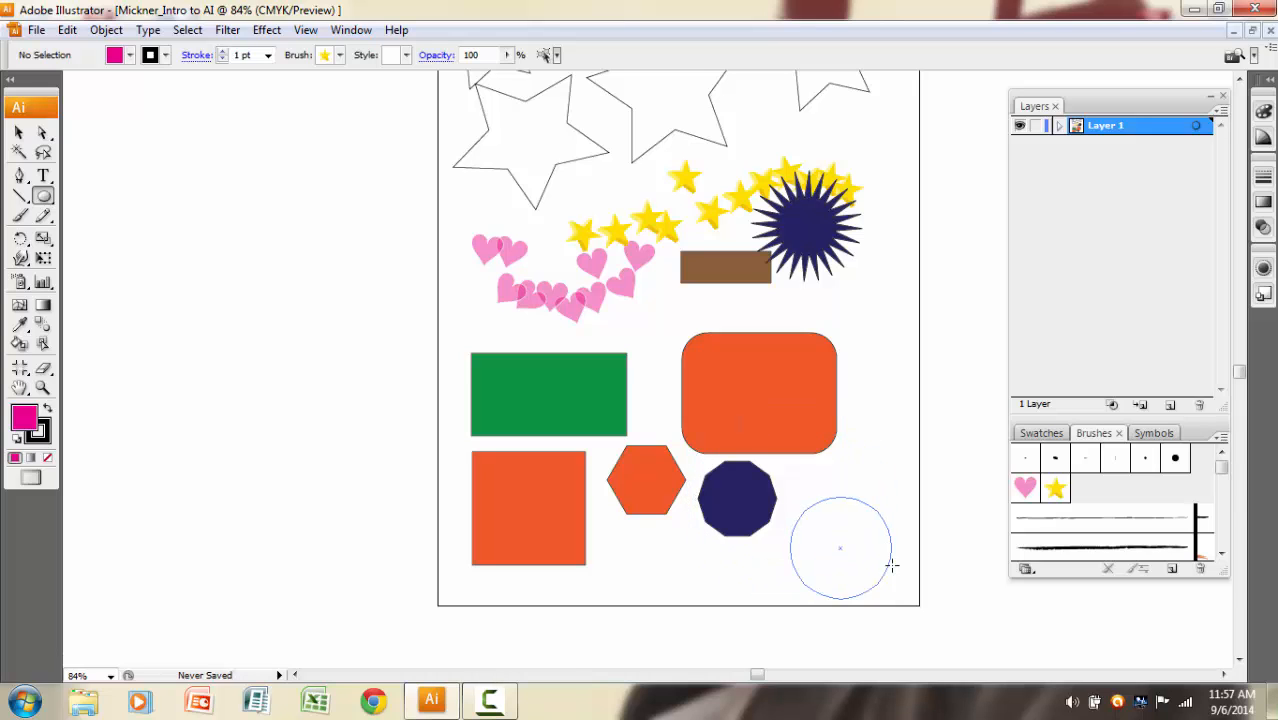
{"action": "key", "text": "alt"}
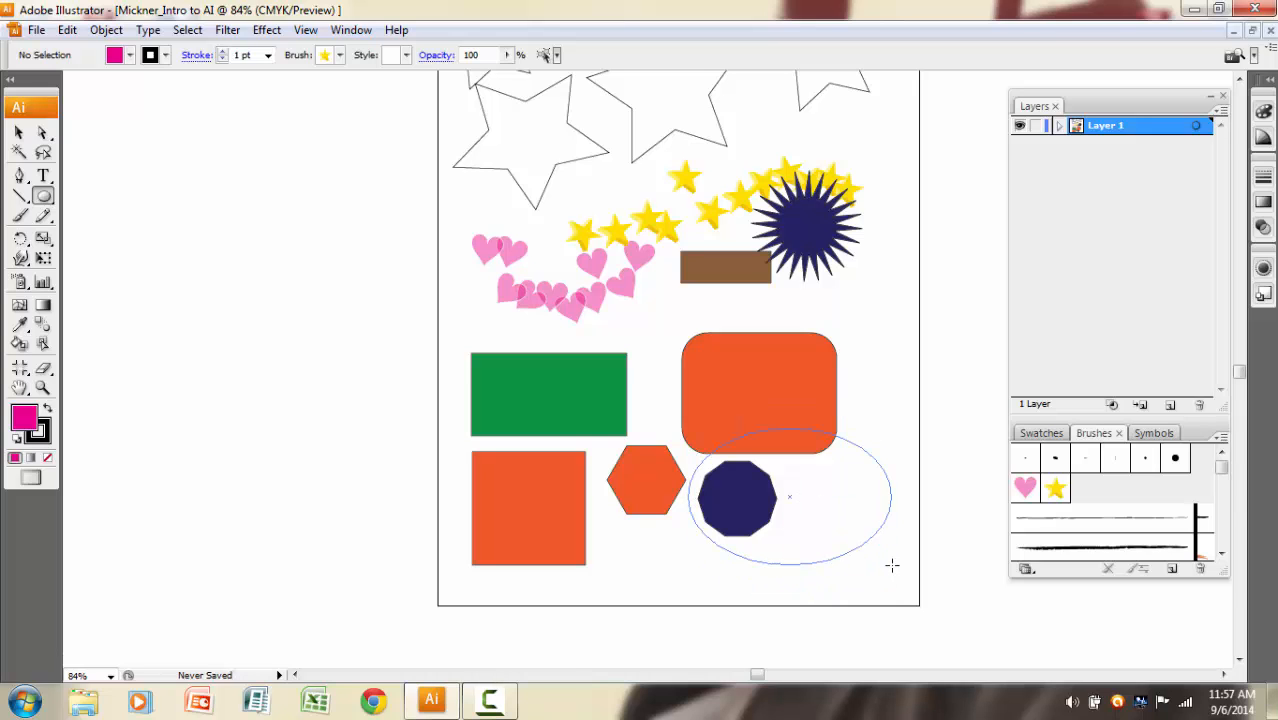
{"action": "key", "text": "shift"}
{"action": "key", "text": "shift"}
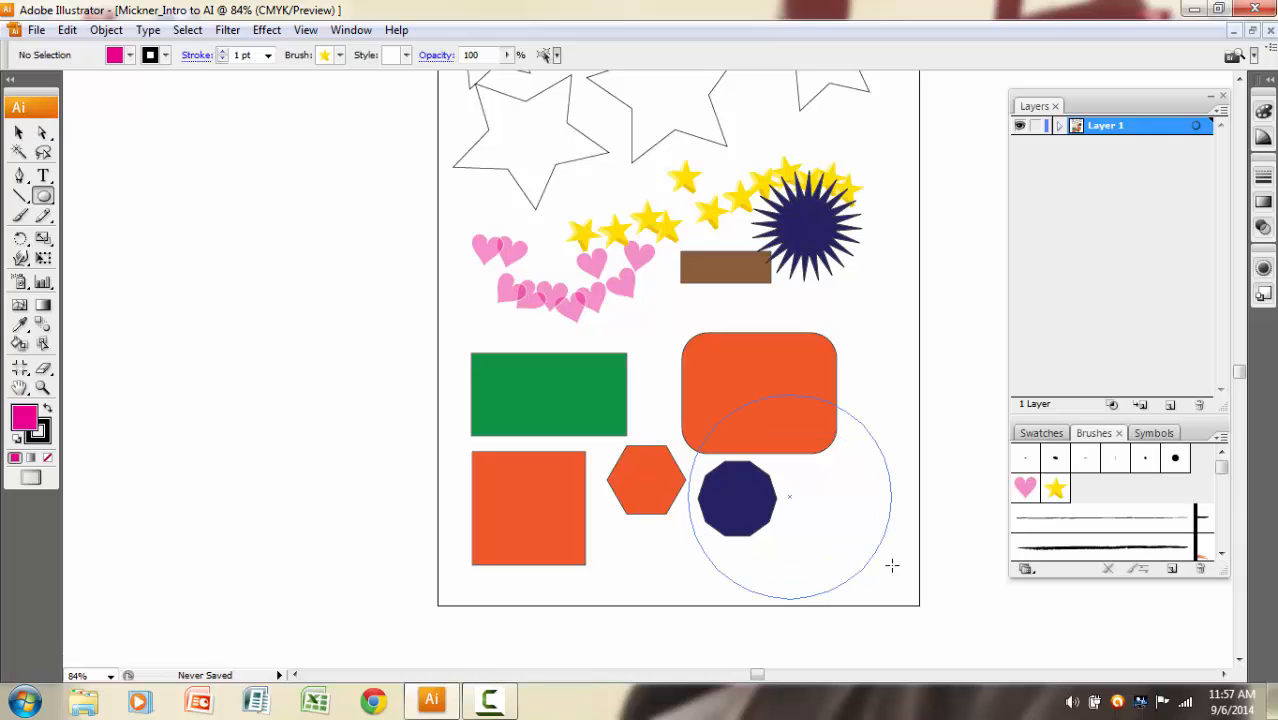
{"action": "key", "text": "shift"}
{"action": "left_click_drag", "start_coordinate": [892, 566], "coordinate": [892, 566]}
{"action": "key", "text": "shift"}
{"action": "key", "text": "shift"}
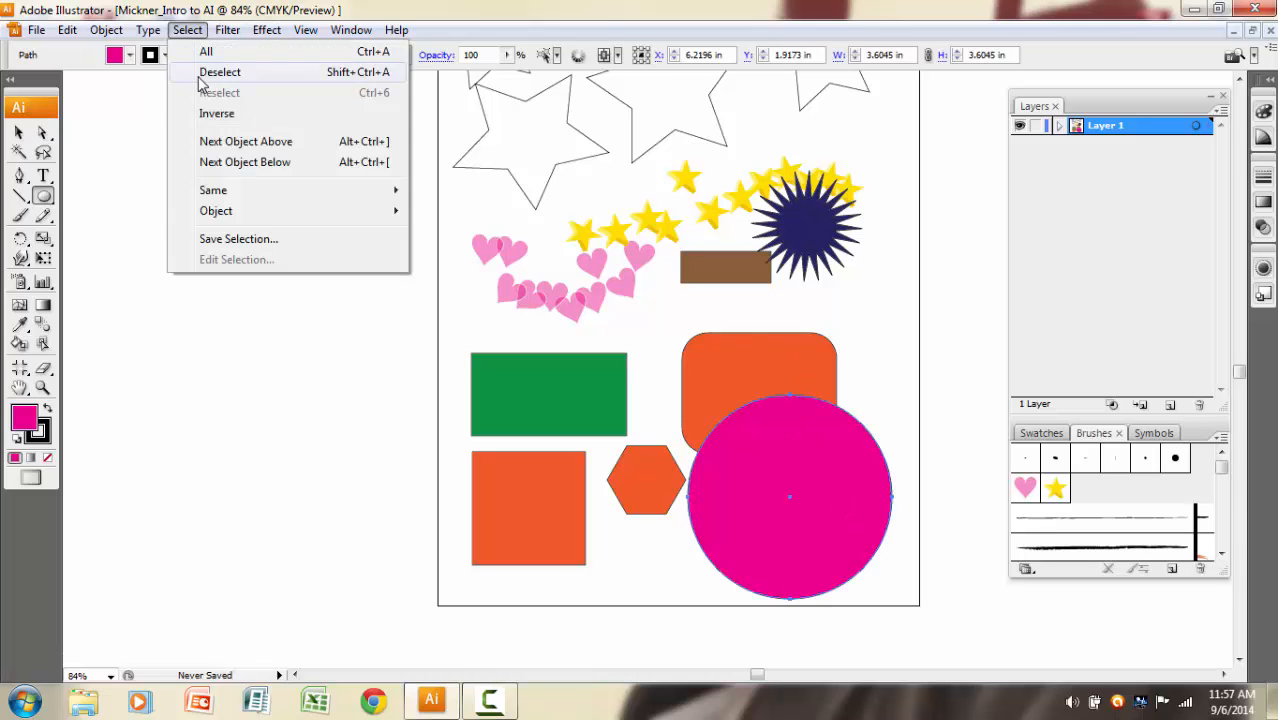
{"action": "left_click", "coordinate": [190, 31]}
{"action": "left_click", "coordinate": [210, 74]}
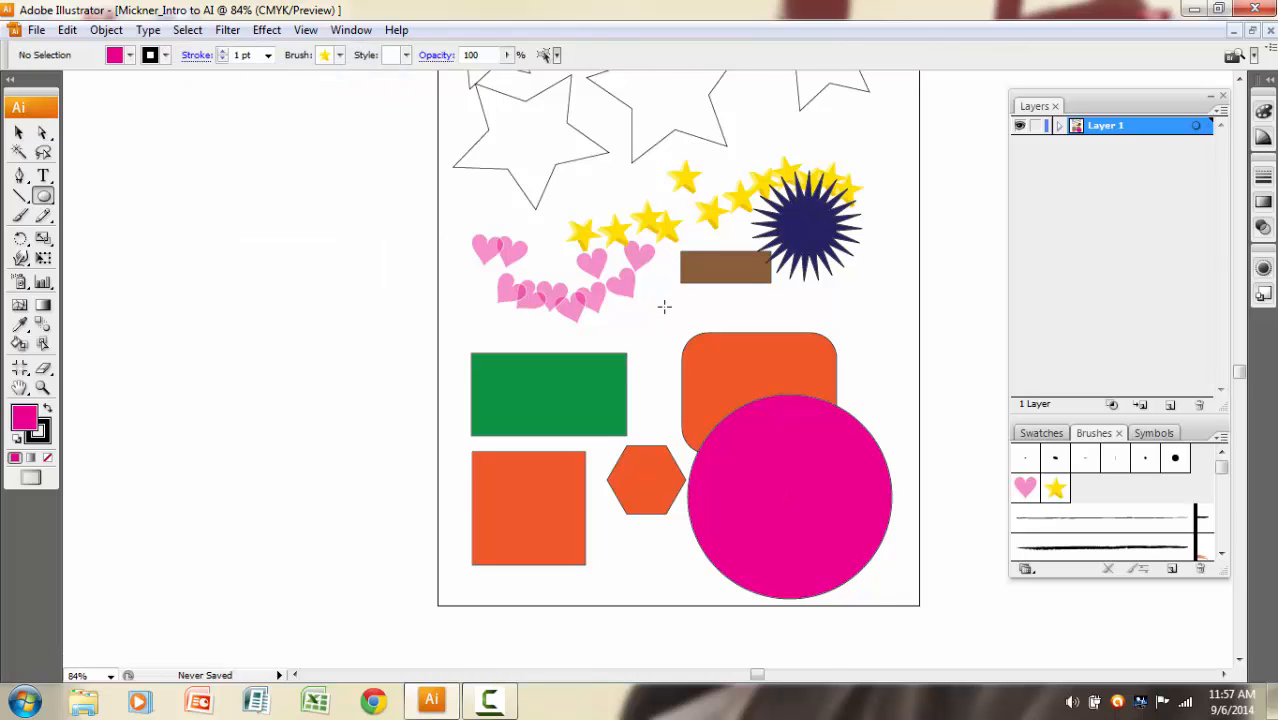
Open the Save As dialog for the Mickner_Intro to AI document.
{"action": "scroll", "coordinate": [662, 297], "scroll_direction": "up", "scroll_amount": 3}
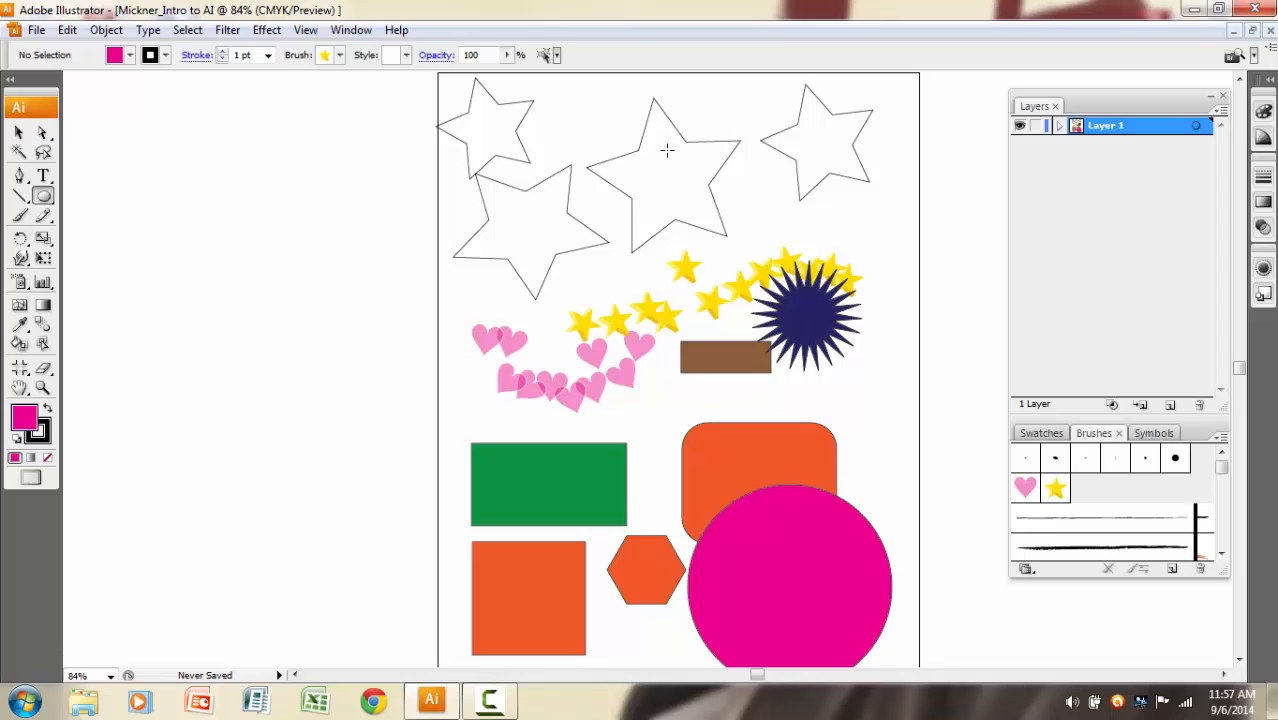
{"action": "left_click", "coordinate": [37, 30]}
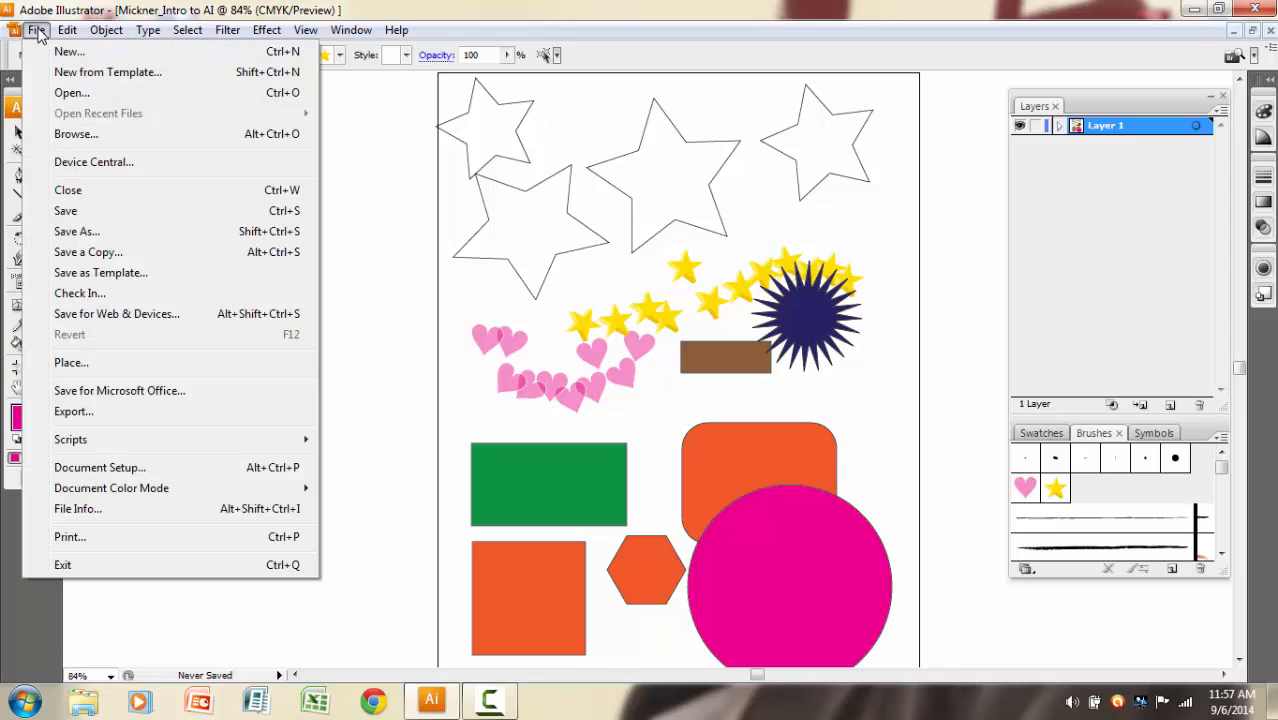
{"action": "left_click", "coordinate": [71, 233]}
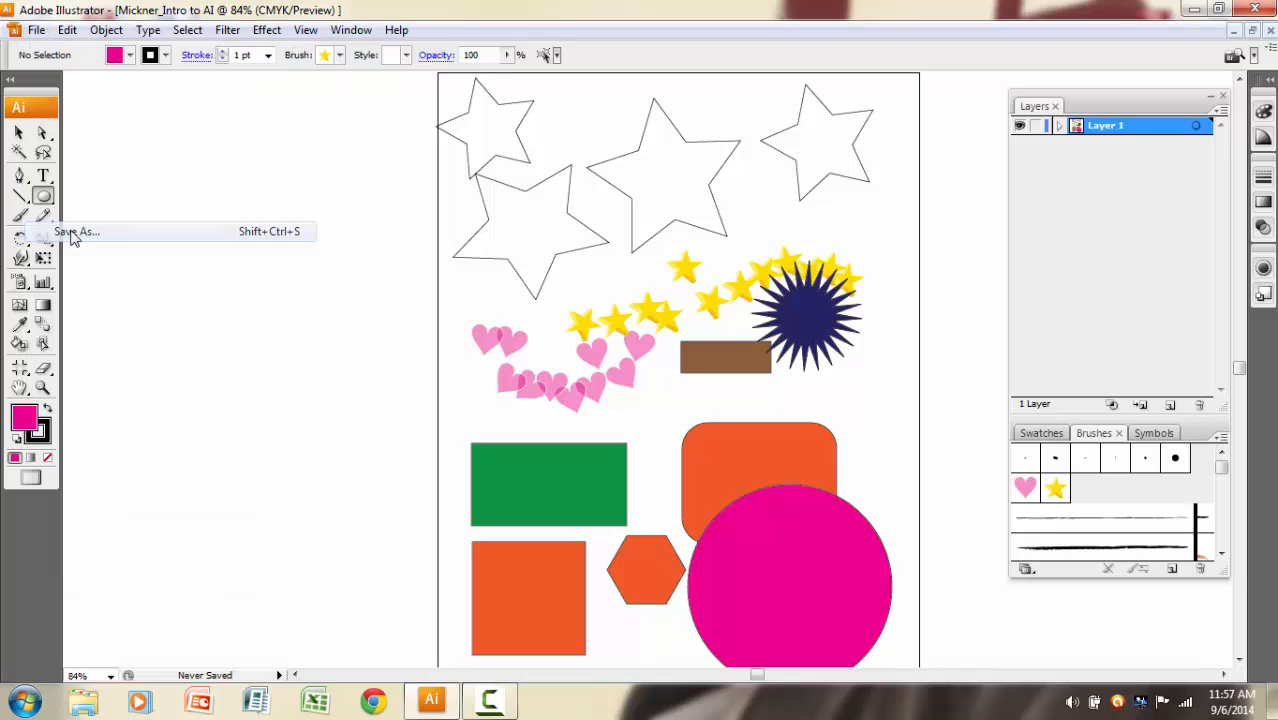